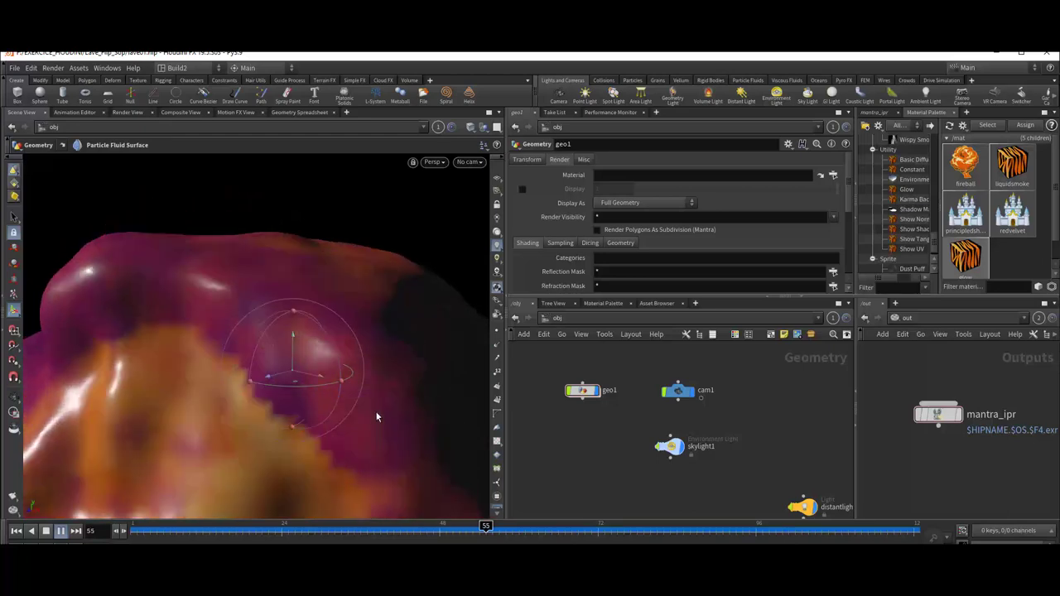
Step: Dive into geo1 and pan and zoom the network to review its node chain
double_click(582, 391)
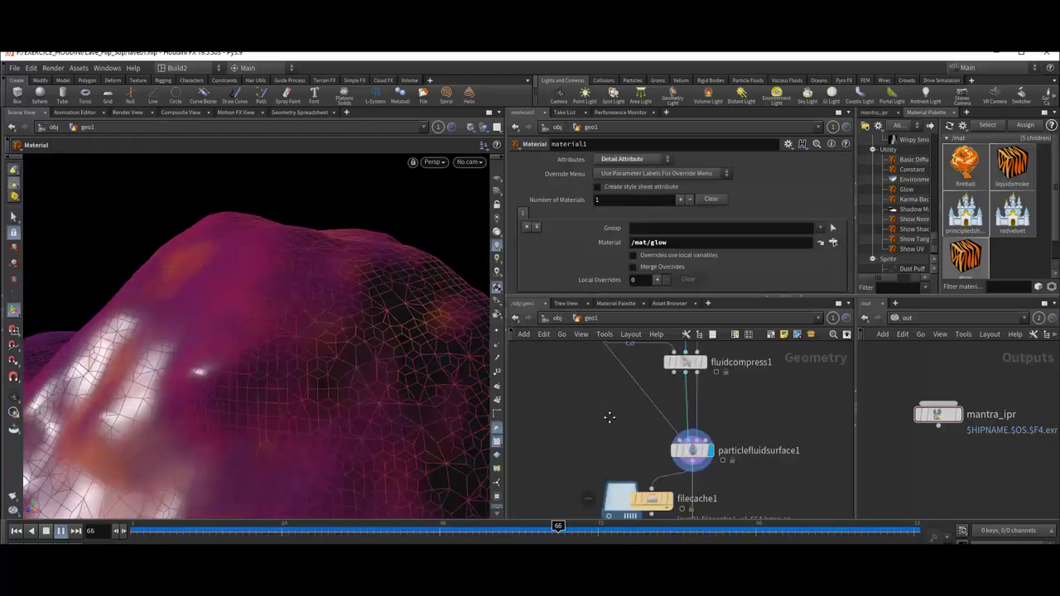
middle_click_drag(609, 416, 617, 423)
scroll(612, 439, "down", 2)
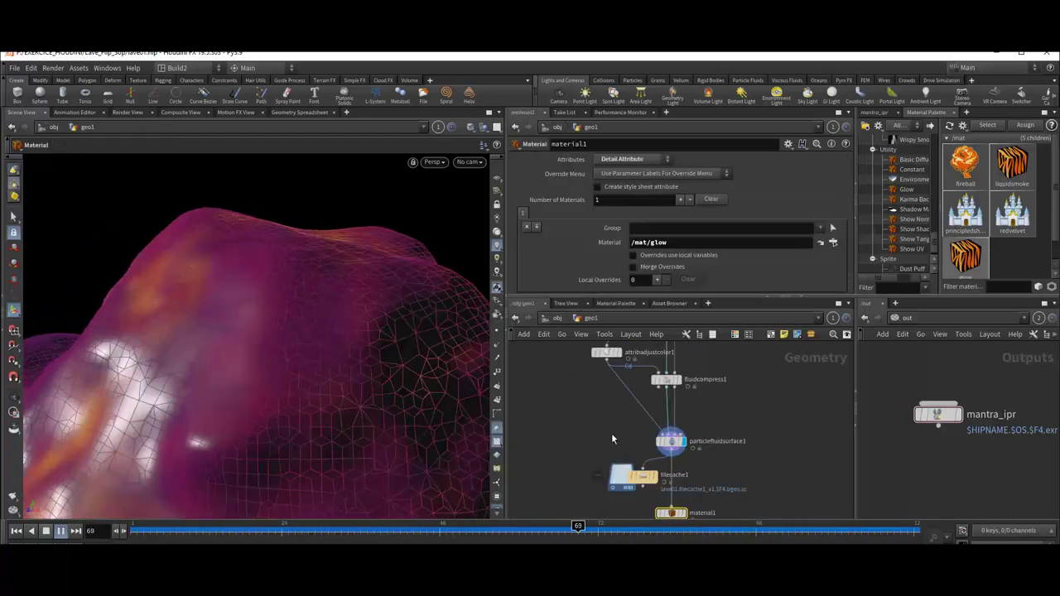
scroll(608, 423, "down", 2)
middle_click_drag(582, 400, 596, 447)
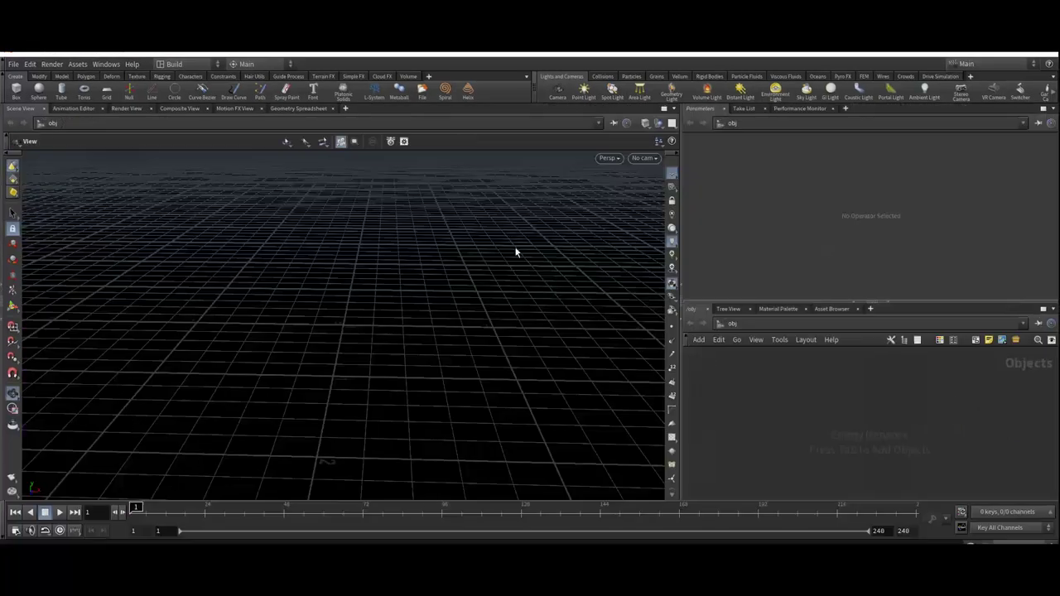
Step: Hide the viewport grid and place a new Geometry object in /obj
left_click_drag(426, 287, 359, 314)
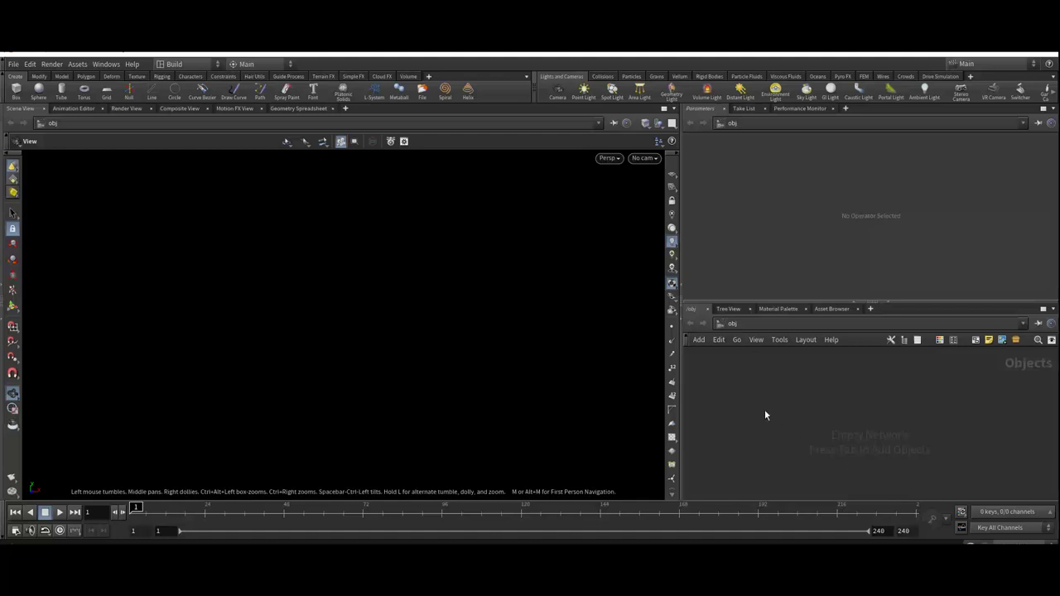
key("Tab")
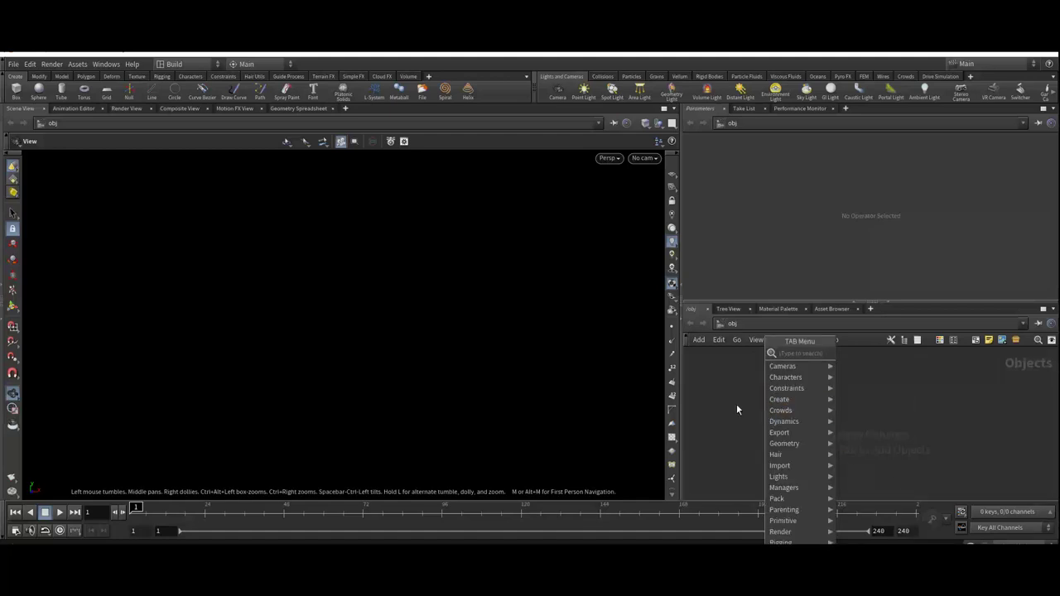
mouse_move(784, 444)
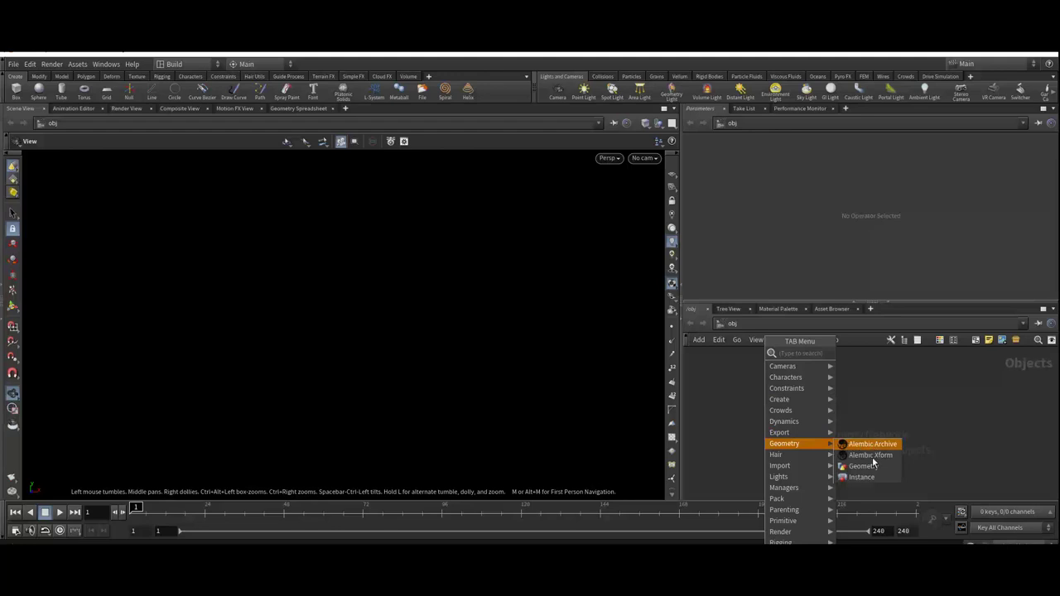
left_click(866, 466)
left_click(806, 401)
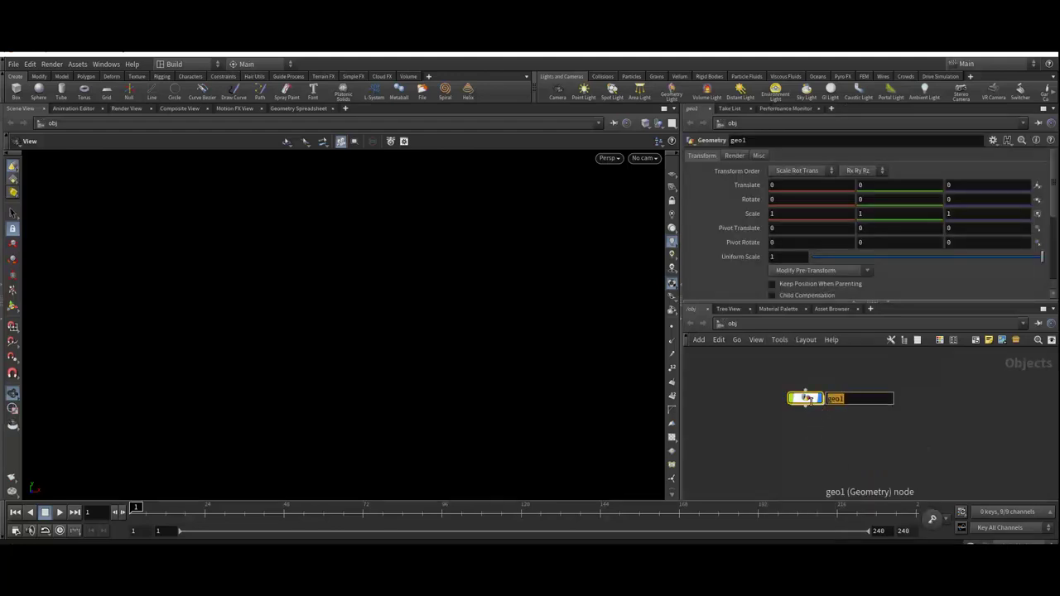
Step: Name the geometry object simulation_ectoplasme and go inside it
type("simulation_ectopla")
type("sm")
type("e")
key("Return")
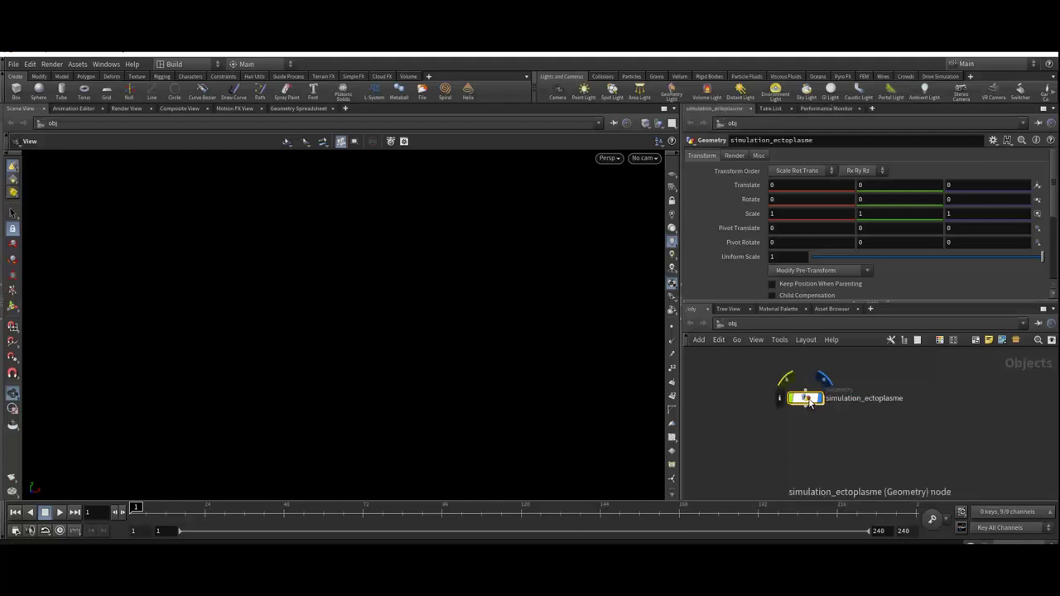
double_click(808, 399)
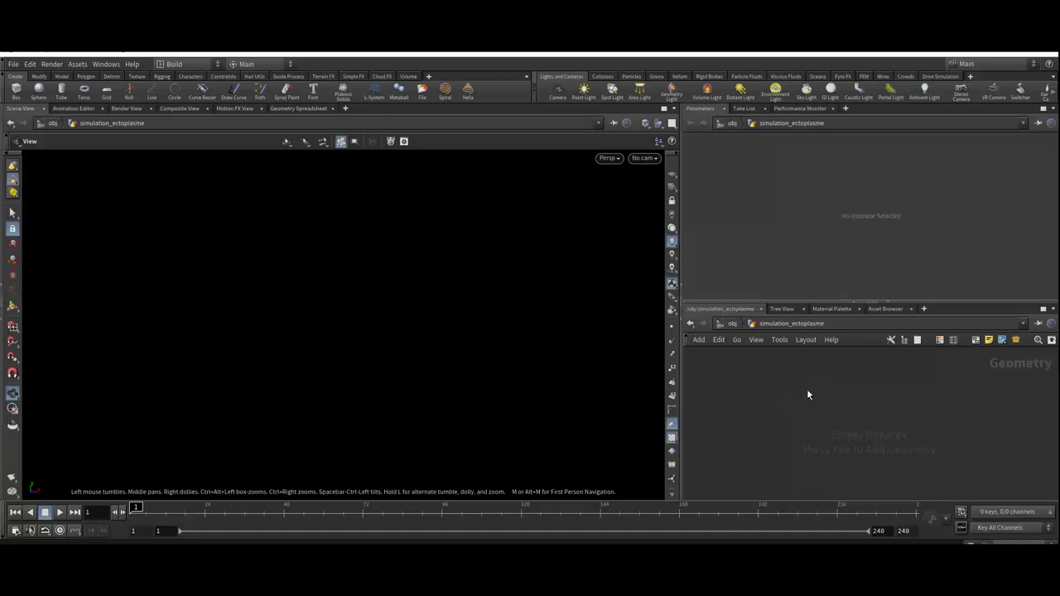
Step: Place a FLIP Container node, flipcontainer1, in the network
key("Tab")
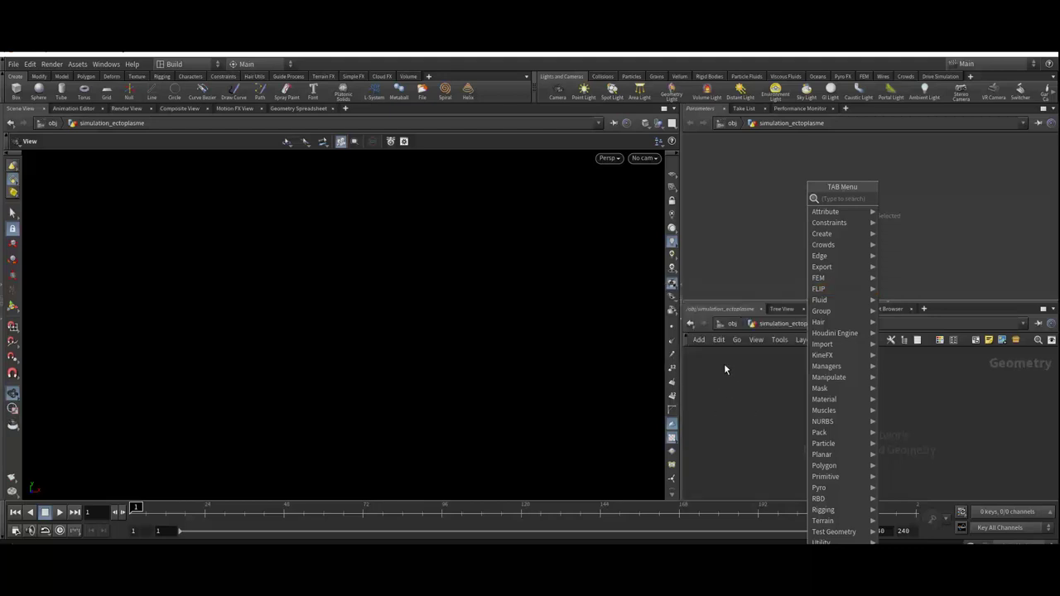
mouse_move(828, 289)
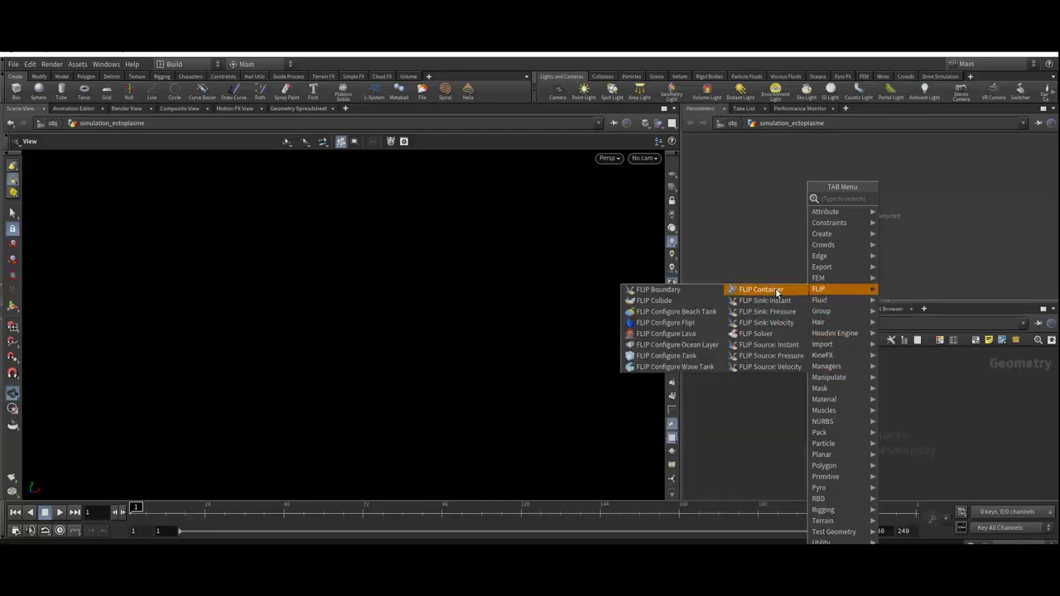
left_click(777, 292)
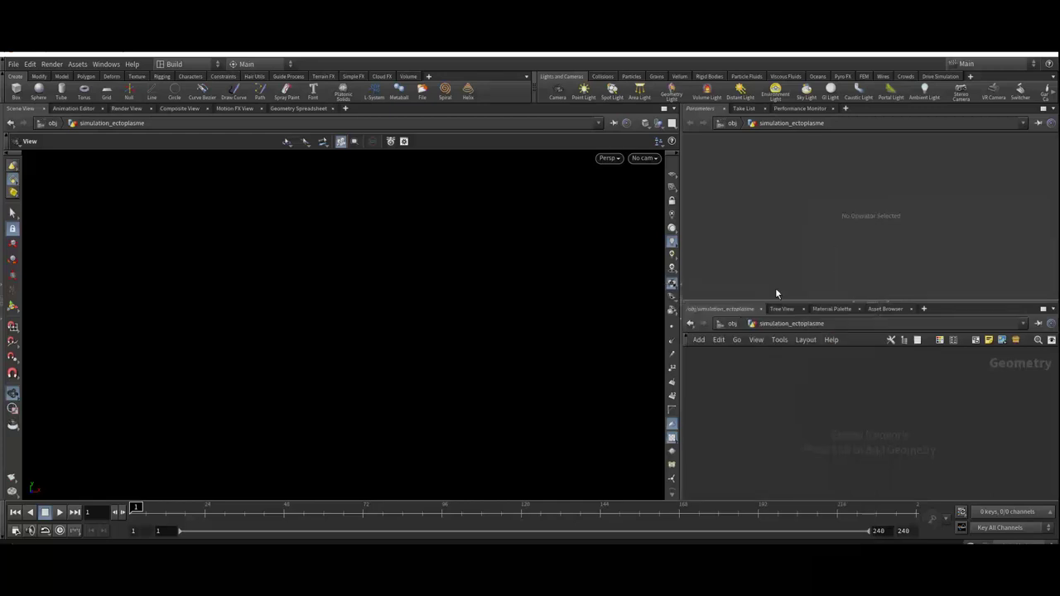
left_click(783, 379)
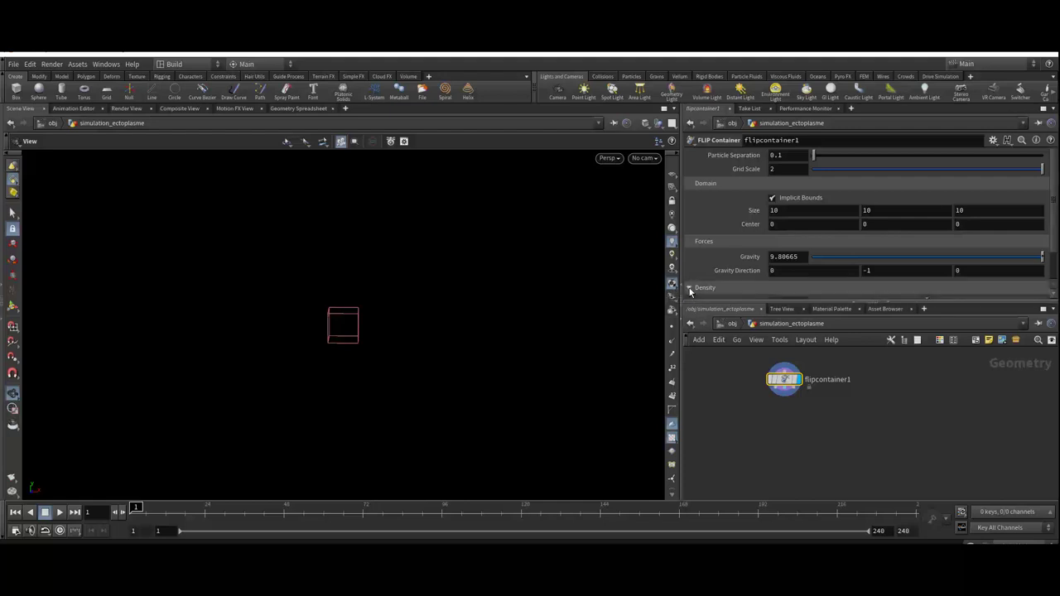
Step: Enable Surface Tension and Viscosity on flipcontainer1
left_click(728, 288)
scroll(754, 264, "down", 1)
scroll(753, 263, "down", 1)
scroll(792, 291, "down", 2)
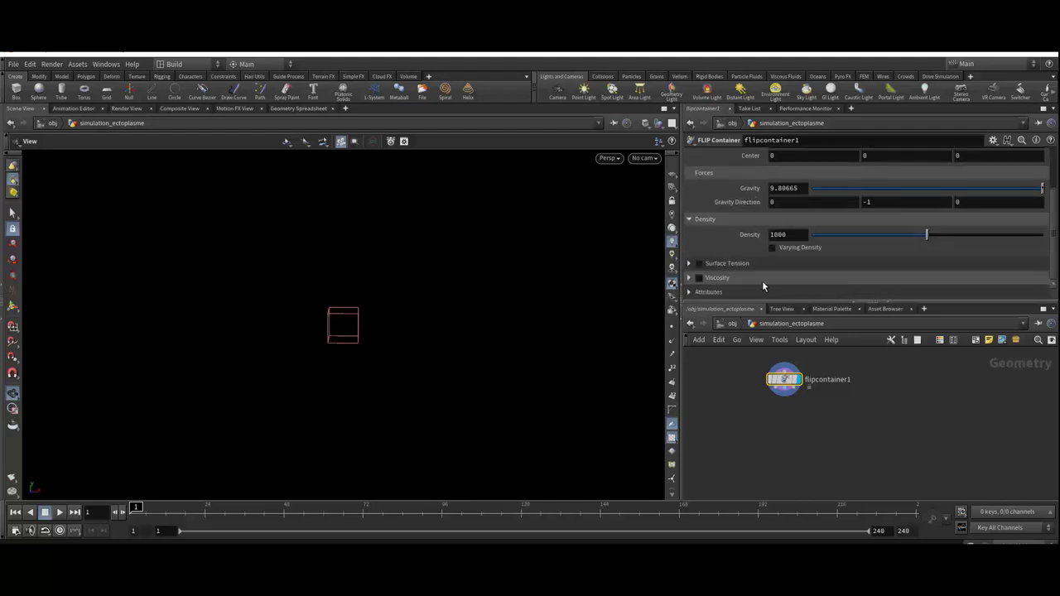
left_click(699, 278)
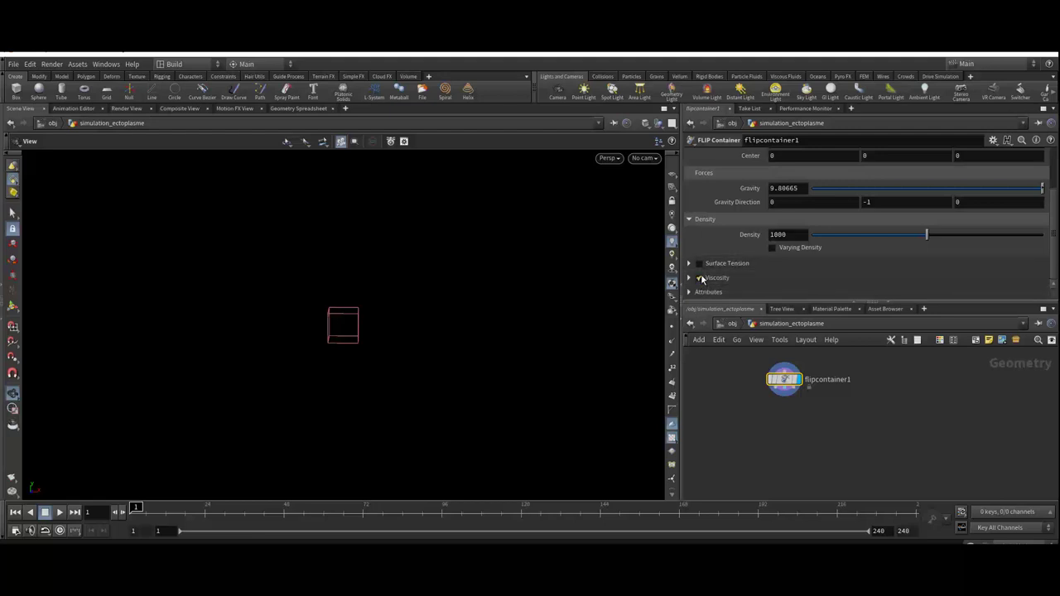
left_click(699, 263)
Step: Turn on Varying Viscosity in the container's Viscosity settings
left_click(688, 264)
scroll(704, 273, "down", 1)
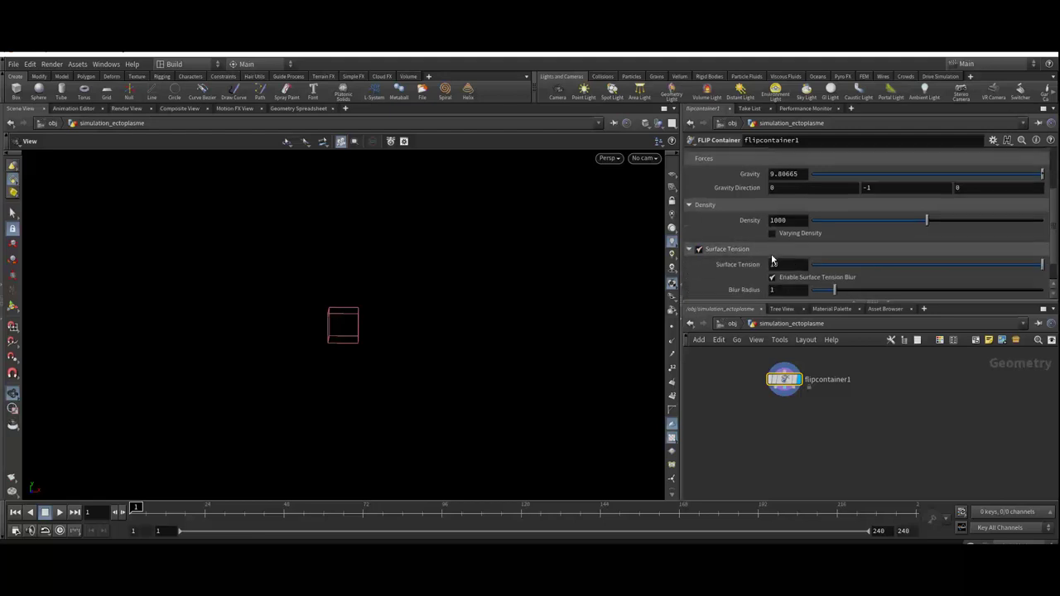
scroll(708, 278, "down", 2)
left_click(710, 280)
scroll(739, 256, "down", 1)
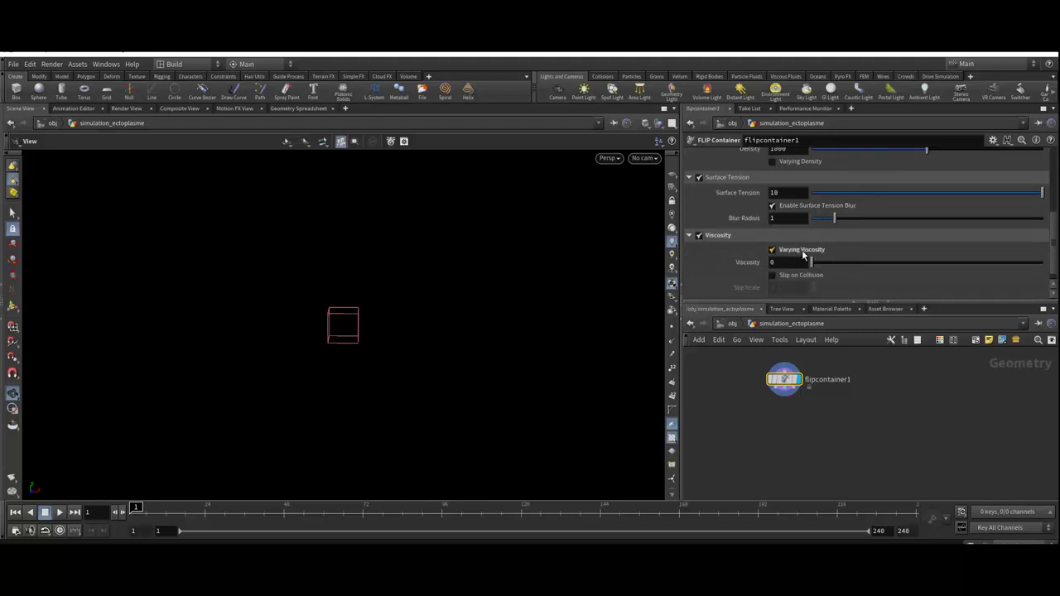
left_click(802, 249)
mouse_move(783, 381)
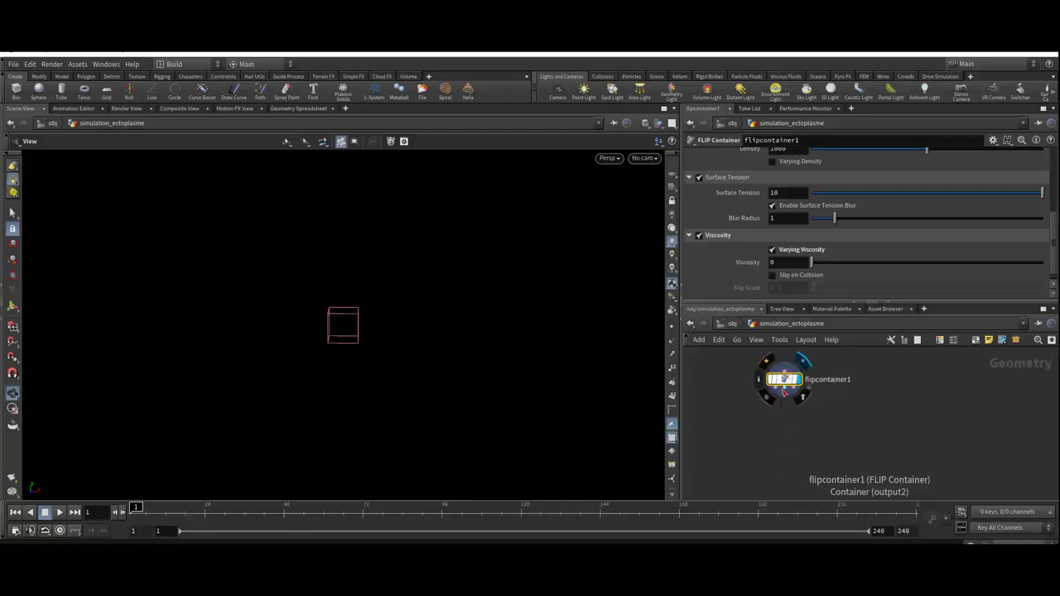
Step: Add a FLIP Boundary node wired below flipcontainer1
left_click(787, 394)
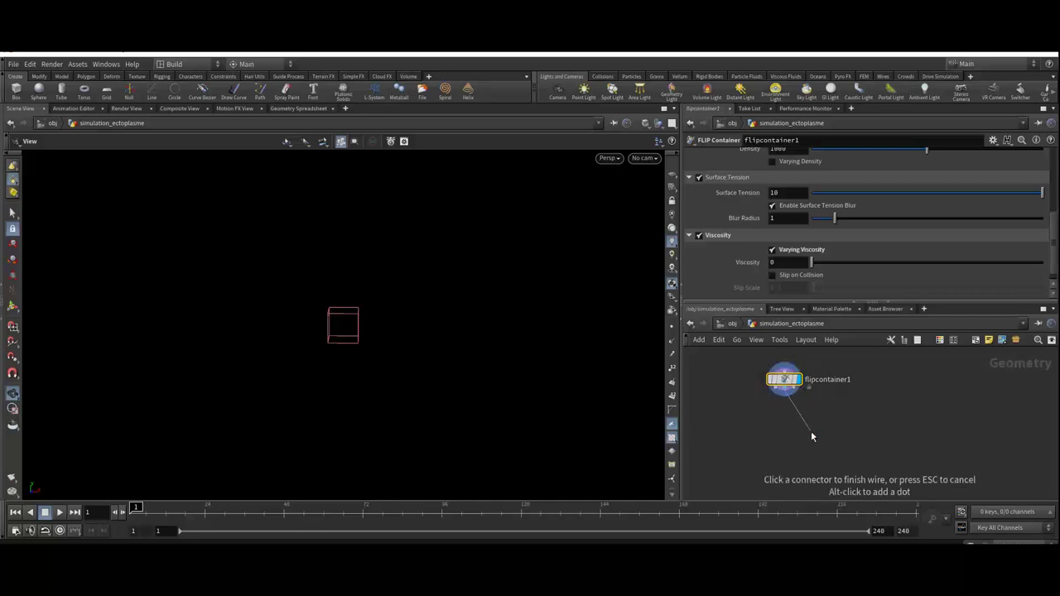
left_click(810, 433)
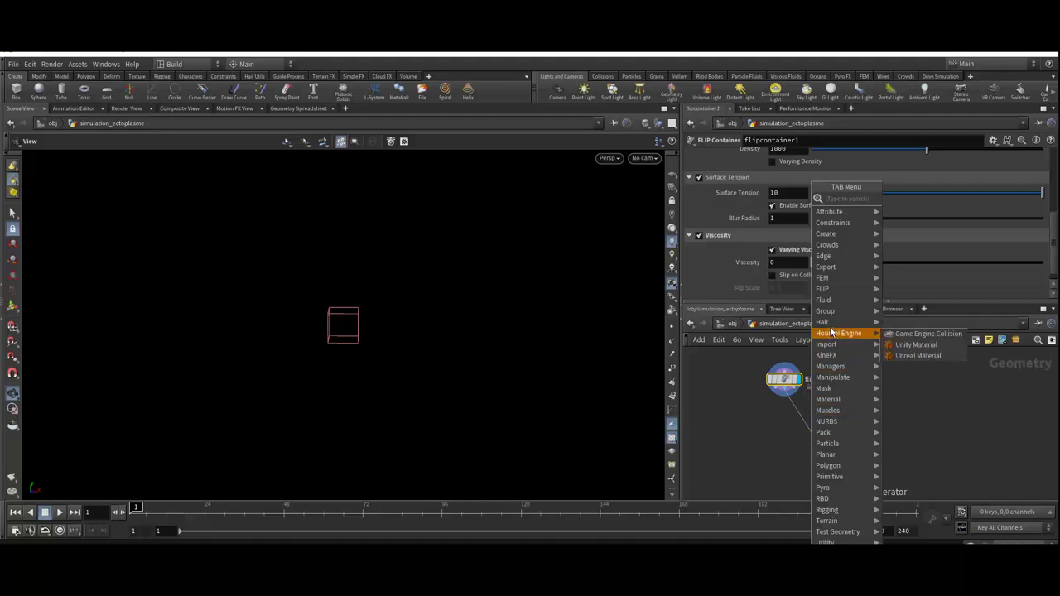
mouse_move(828, 289)
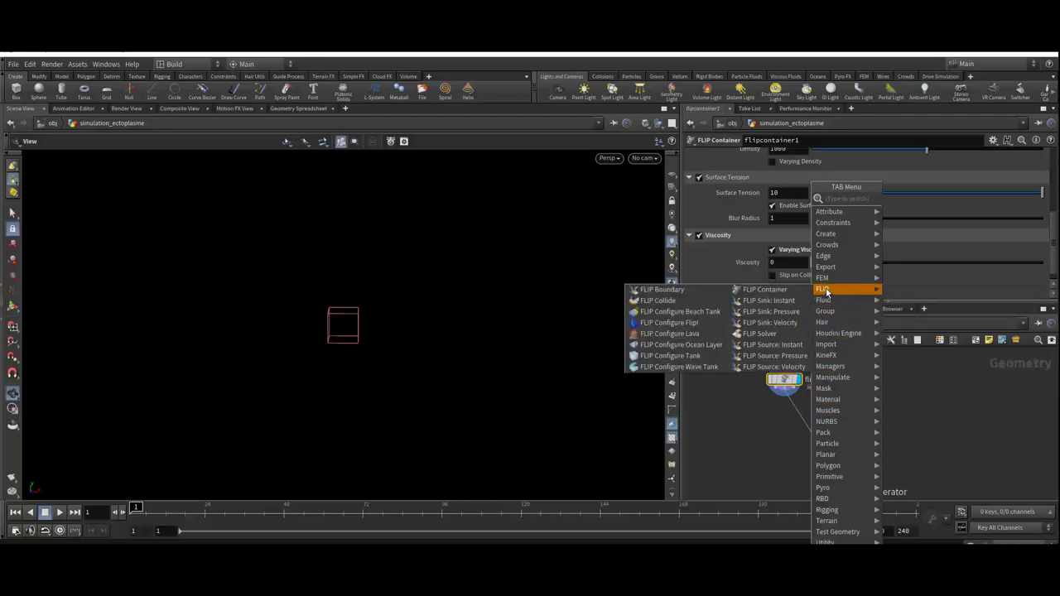
left_click(693, 292)
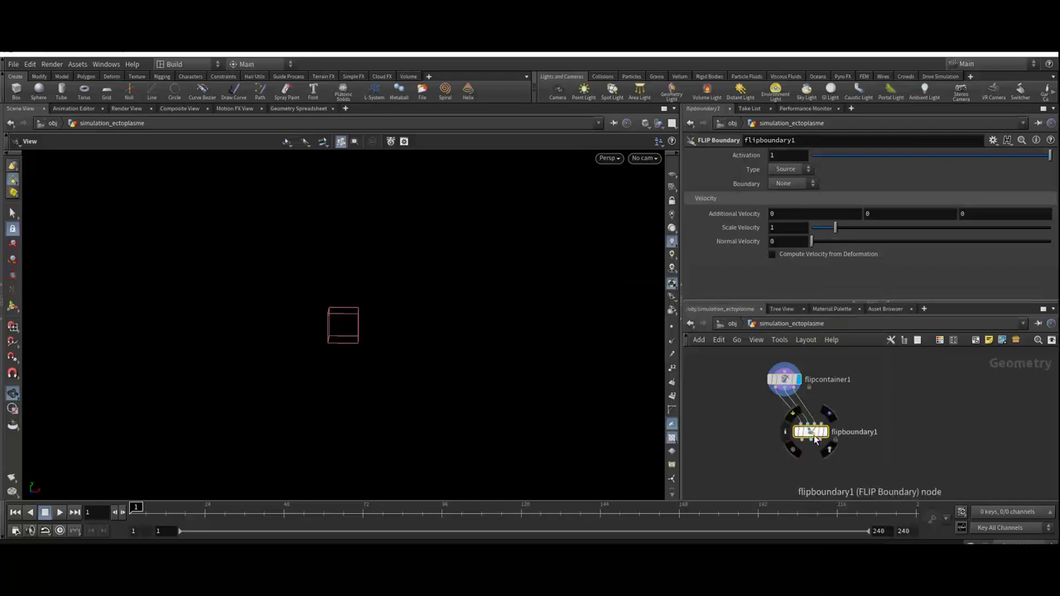
left_click_drag(811, 432, 820, 444)
scroll(854, 420, "up", 1)
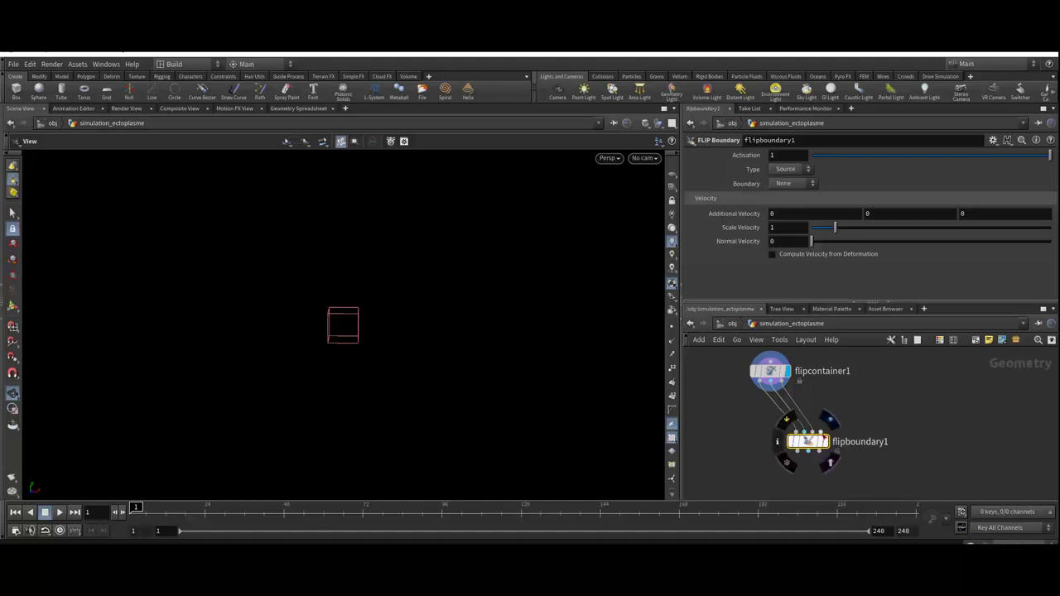
Step: Pull a wire from flipboundary1 into empty space to add a source node
left_click(824, 431)
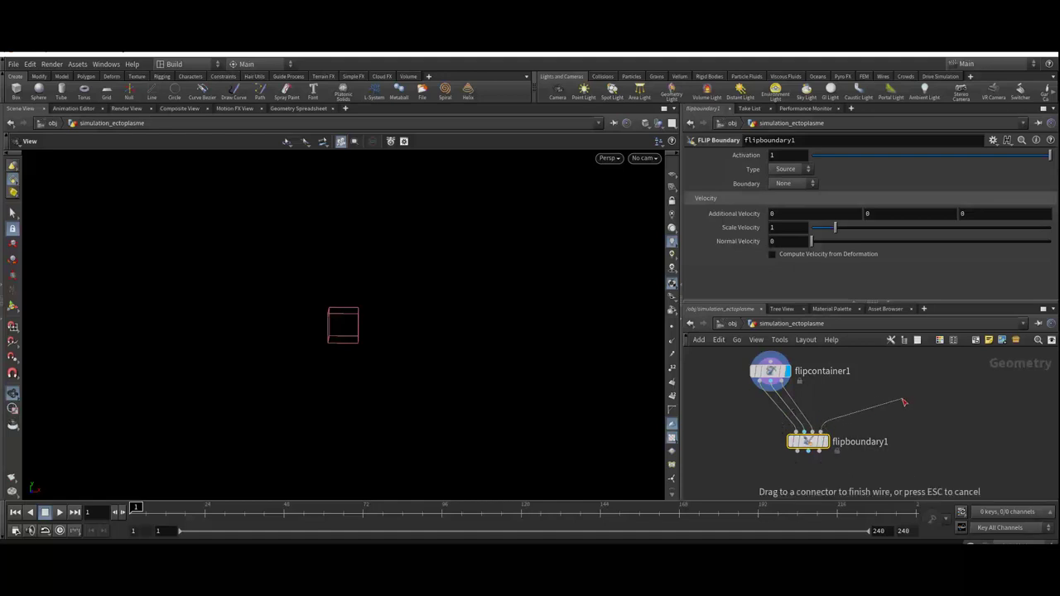
left_click_drag(902, 400, 905, 400)
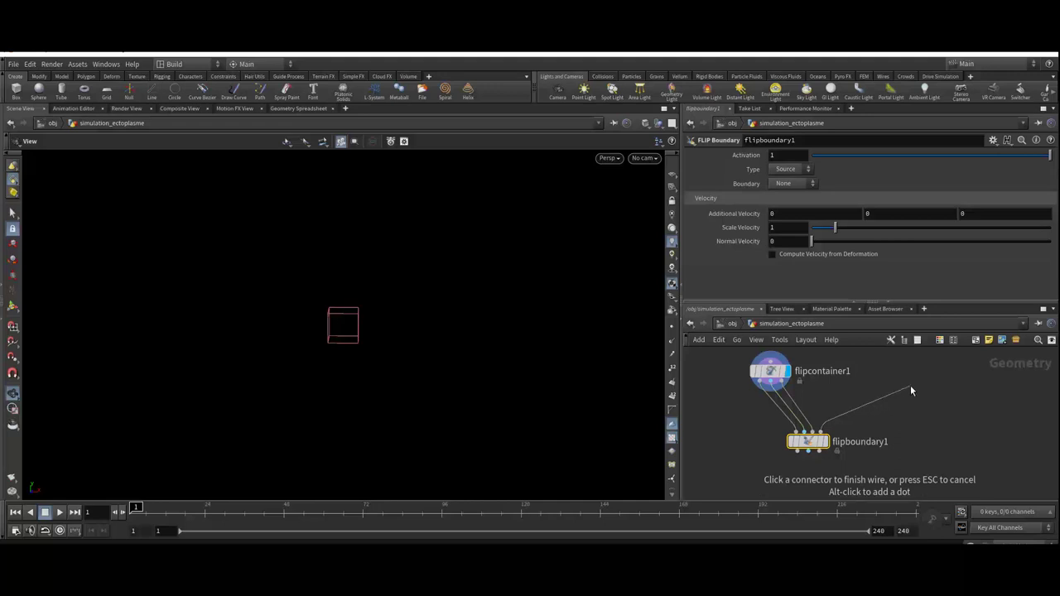
left_click(895, 390)
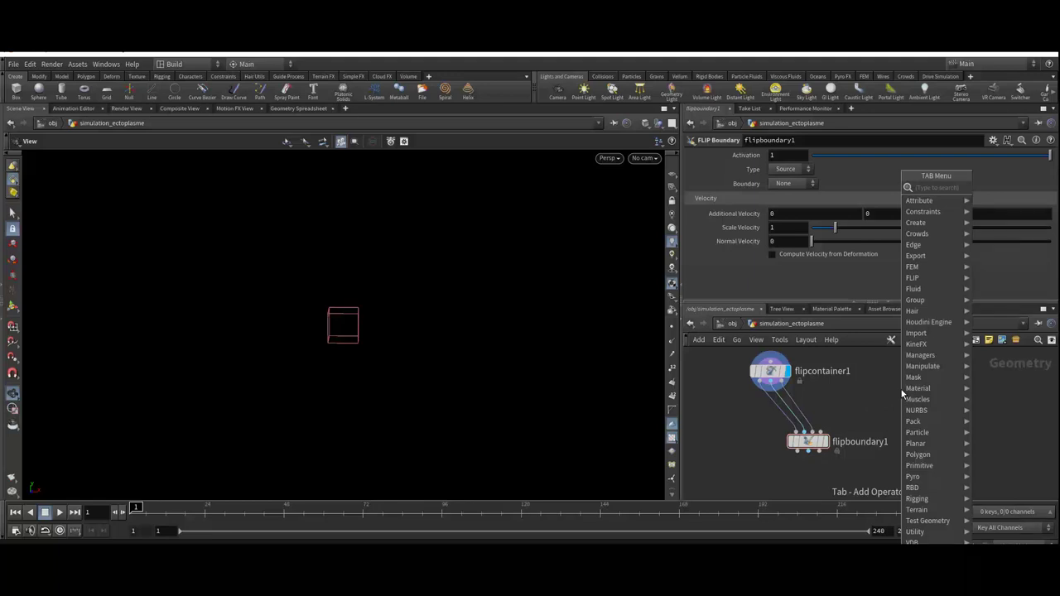
Step: Add a Sphere node set to Polygon with Frequency raised to 8
type("sphere")
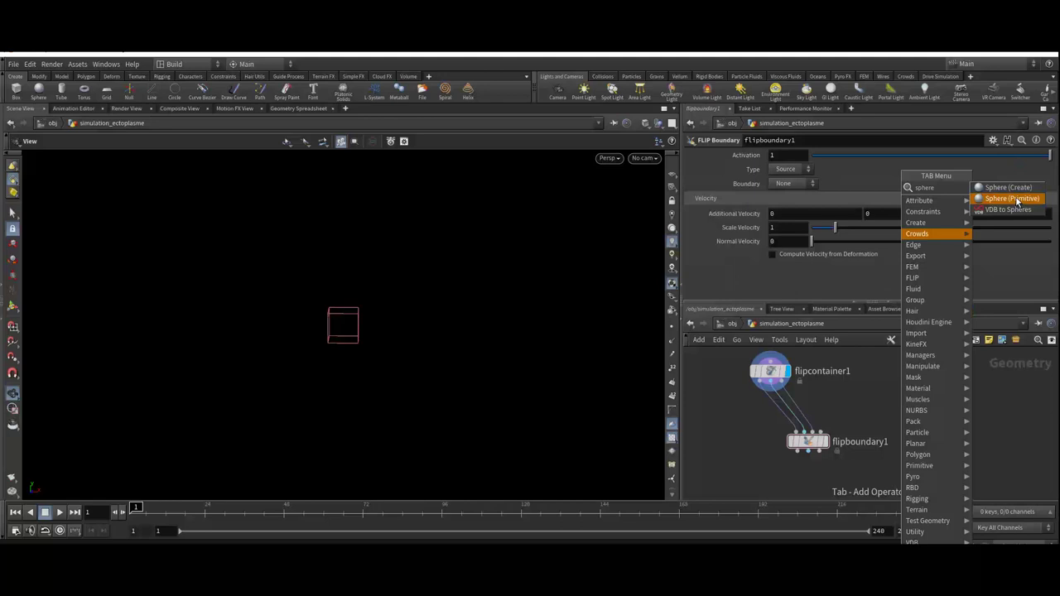
left_click(1017, 199)
left_click(907, 379)
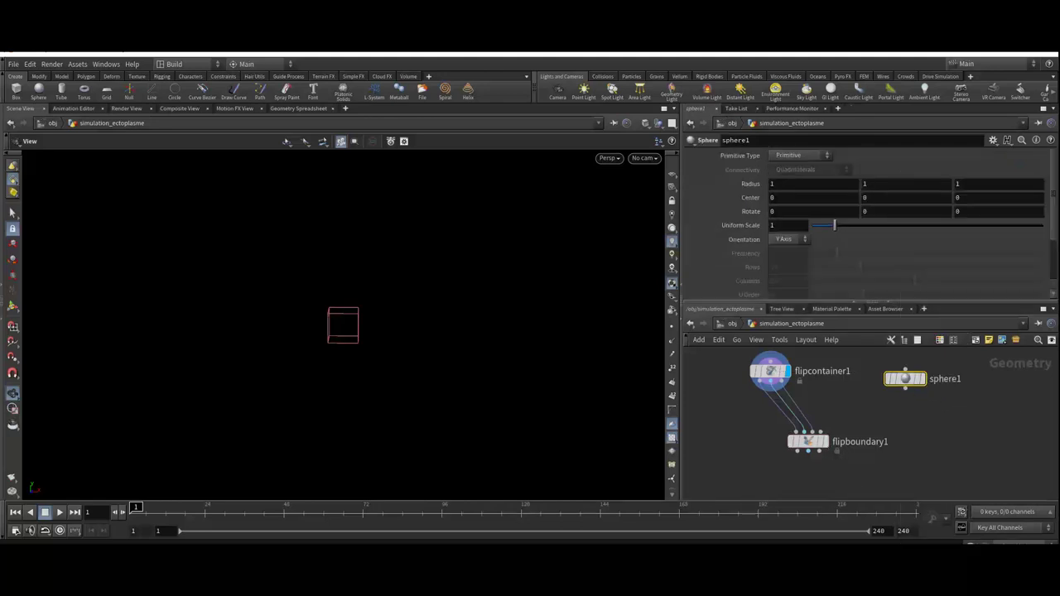
left_click(797, 156)
left_click(791, 169)
left_click_drag(901, 376, 896, 371)
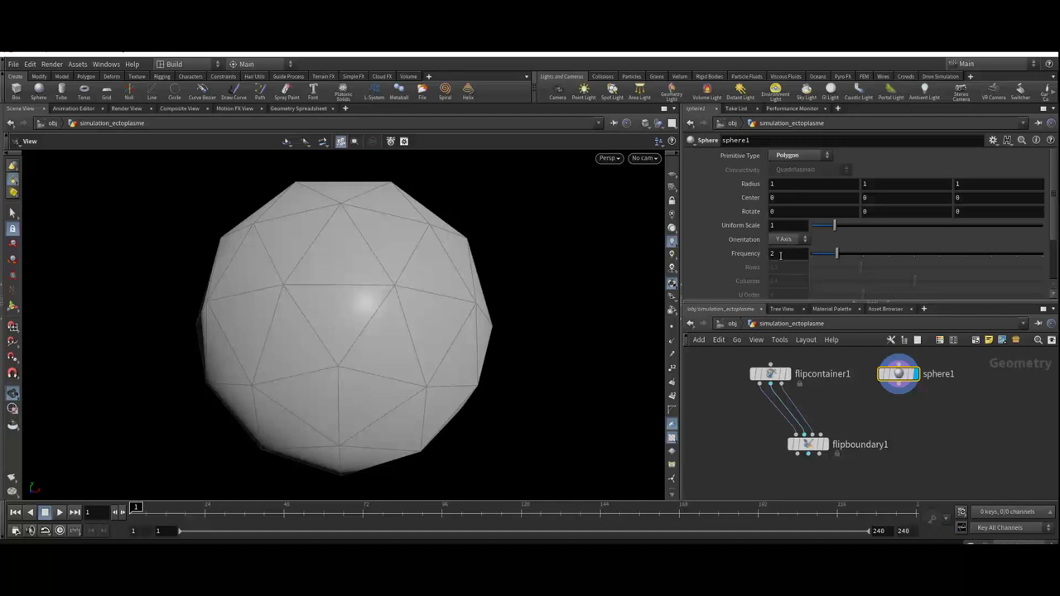
left_click_drag(871, 253, 991, 253)
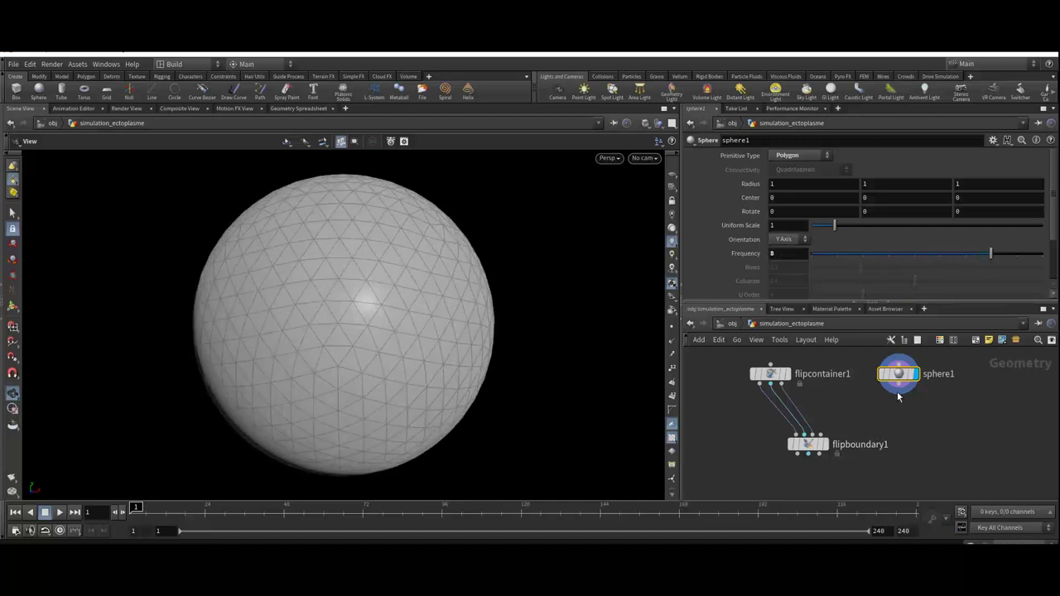
Step: Wire out from sphere1 and search for the Mountain node
left_click_drag(899, 387, 897, 429)
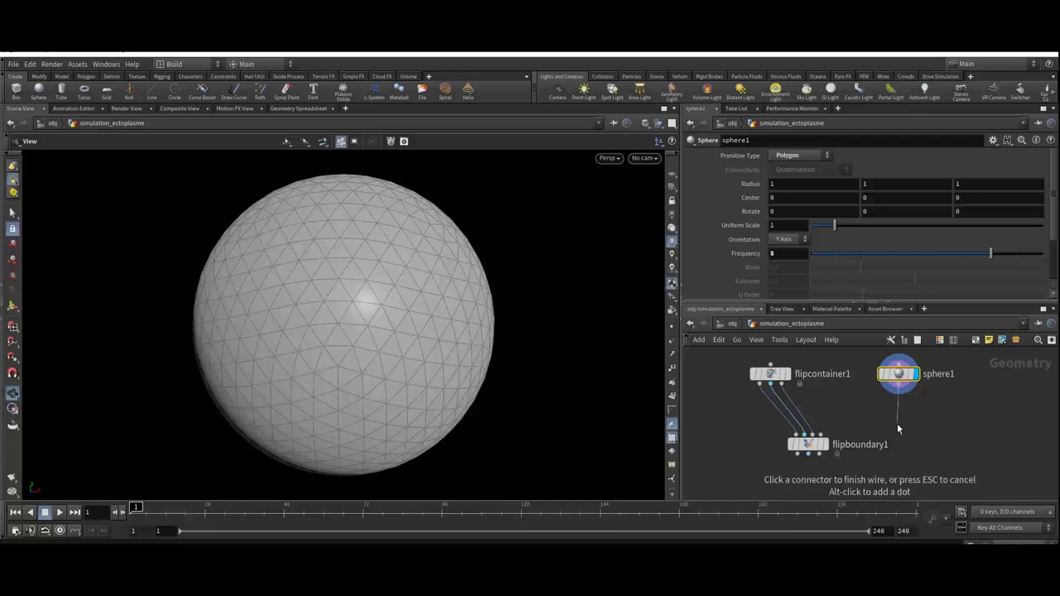
key("Tab")
type("mounta")
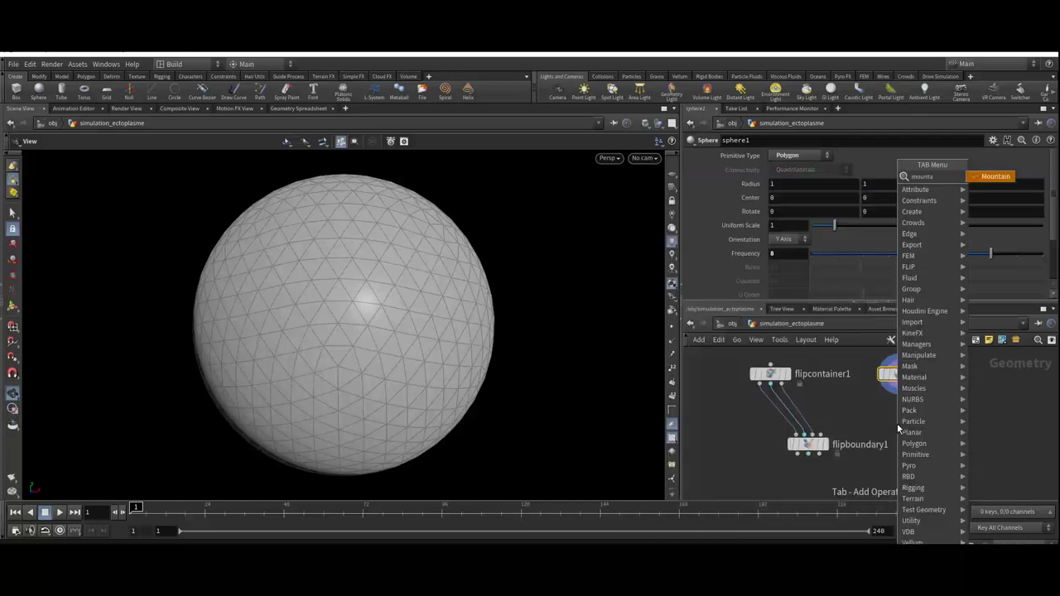
Step: Add a Mountain node under sphere1 with Animate Noise on, and scrub the timeline
left_click(992, 176)
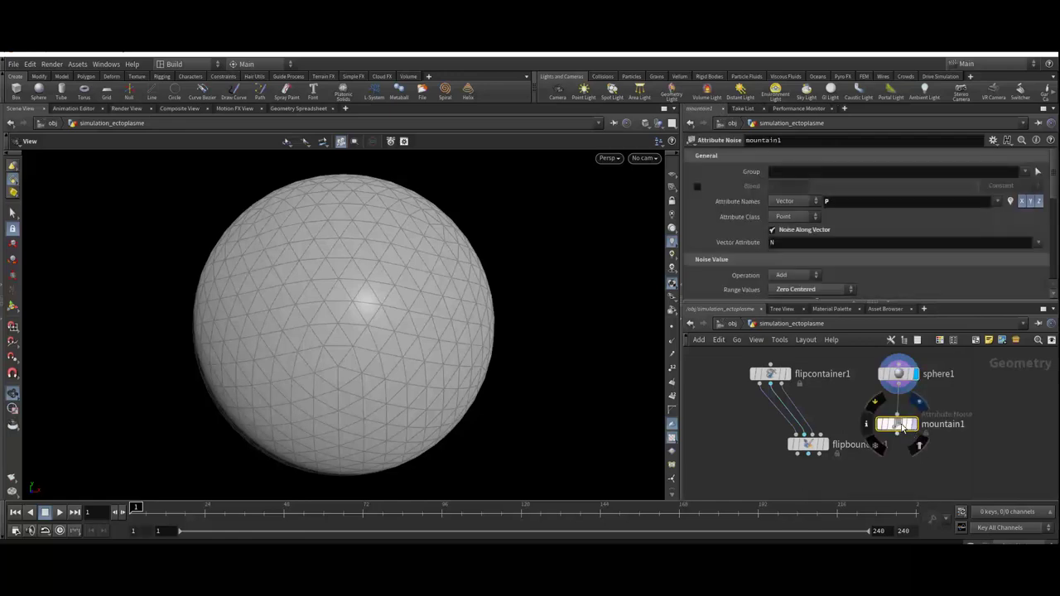
left_click(903, 430)
left_click_drag(903, 431, 902, 417)
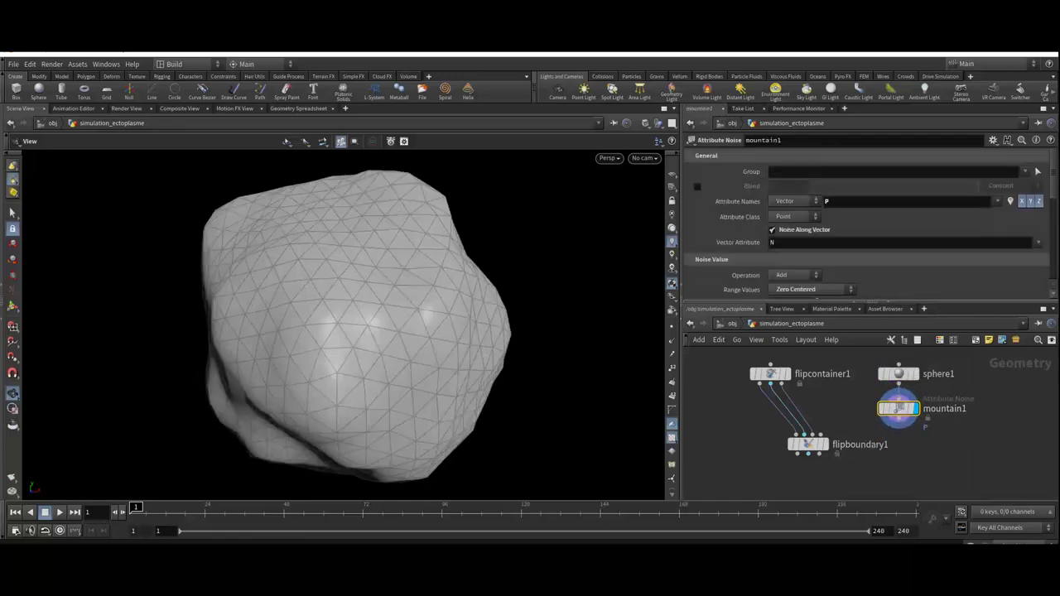
scroll(869, 232, "down", 5)
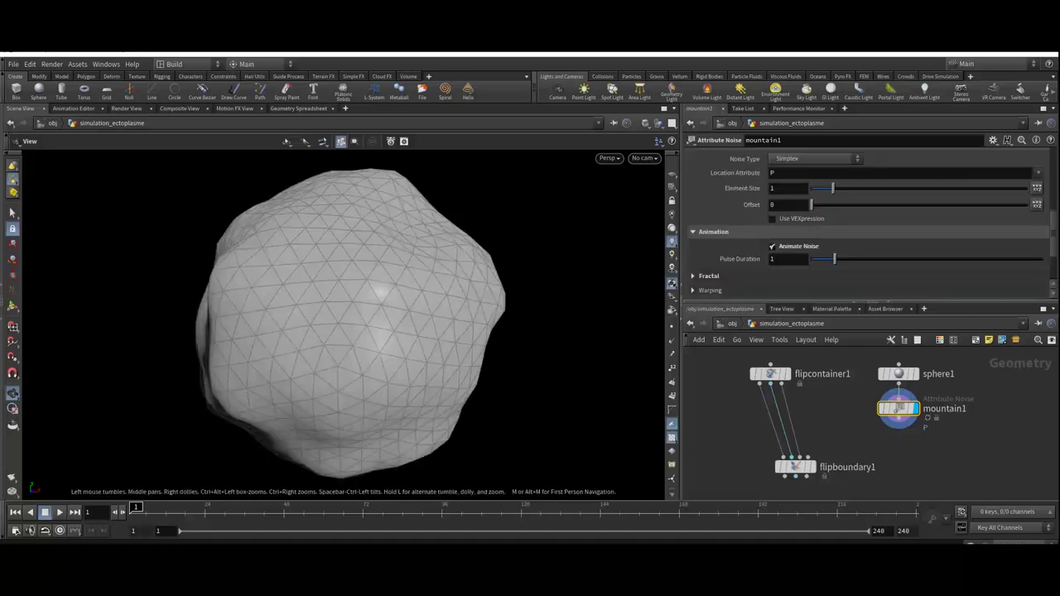
left_click(710, 235)
left_click(794, 249)
left_click_drag(146, 507, 102, 492)
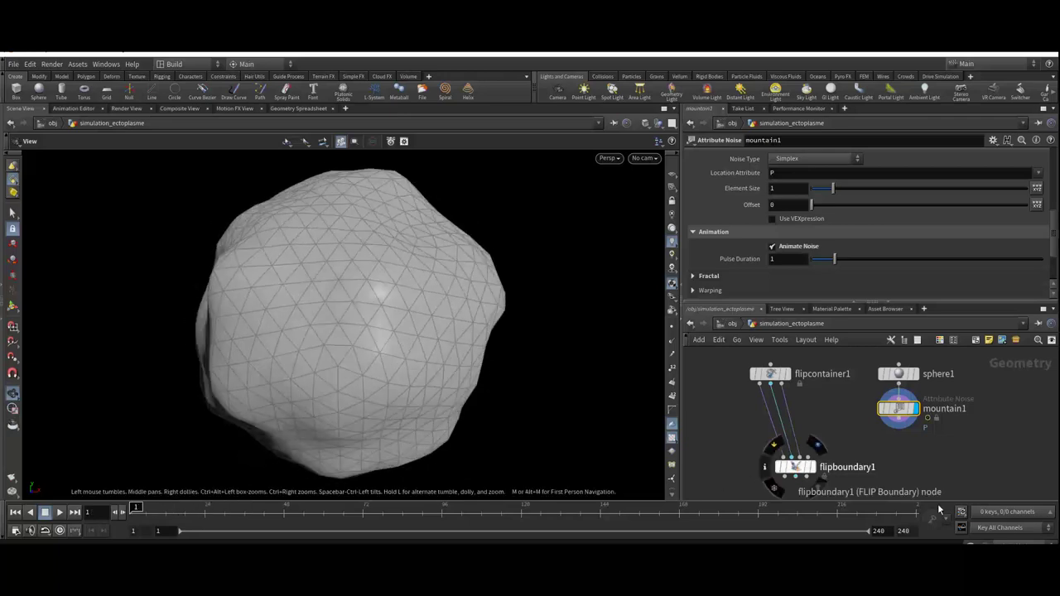
Step: Tidy the network and wire out from mountain1, searching for 'attribute noise'
middle_click_drag(815, 475, 828, 452)
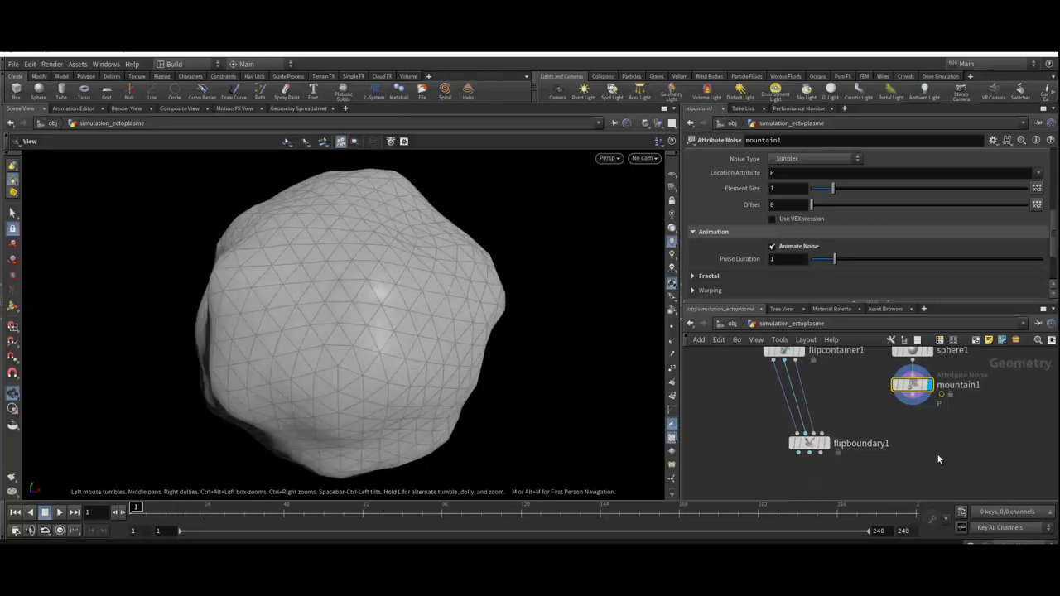
left_click_drag(809, 449, 797, 462)
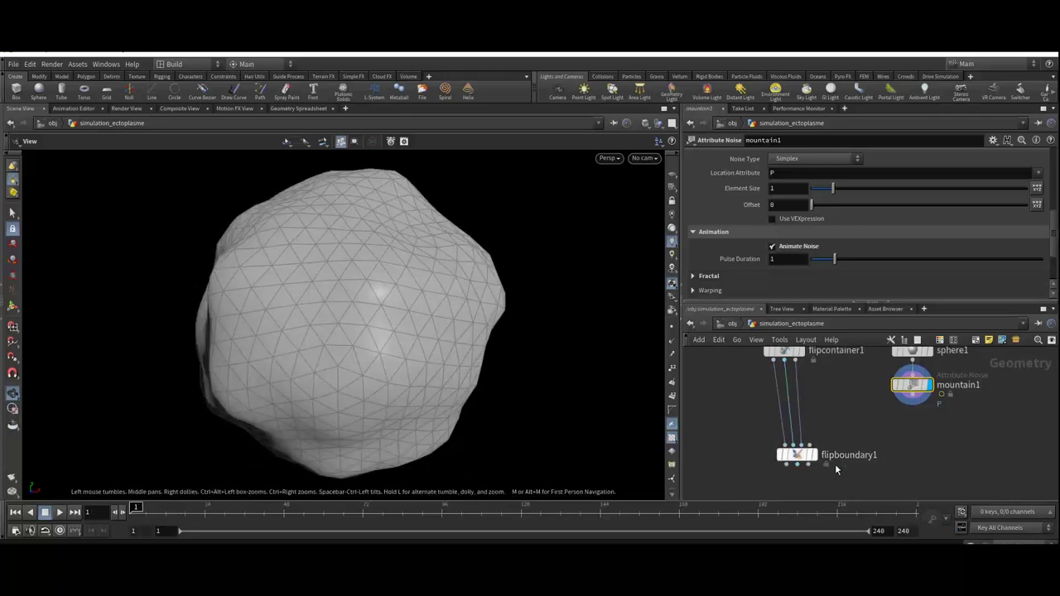
left_click_drag(915, 401, 912, 440)
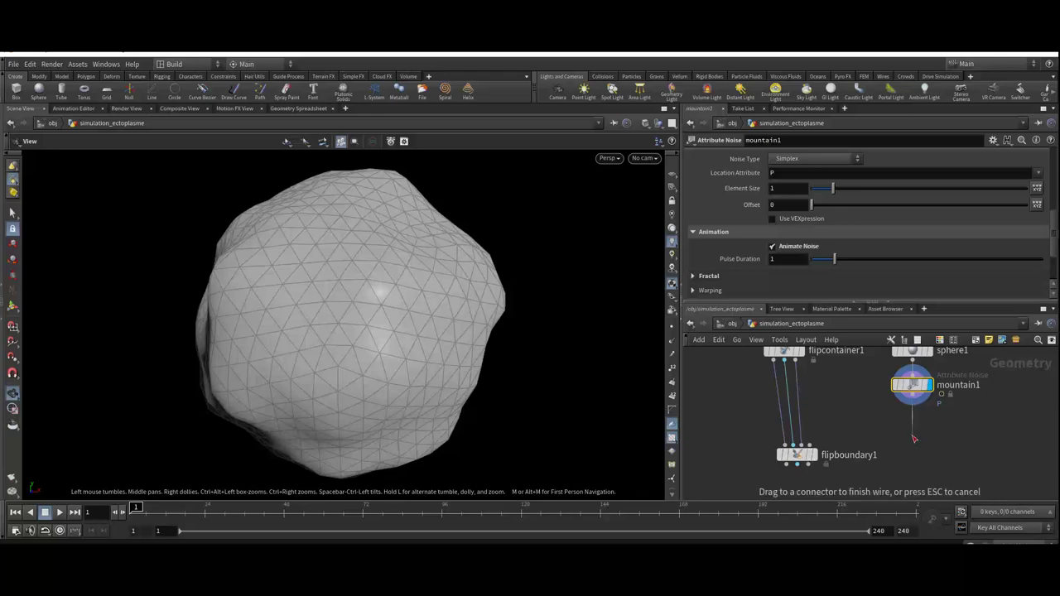
key("Tab")
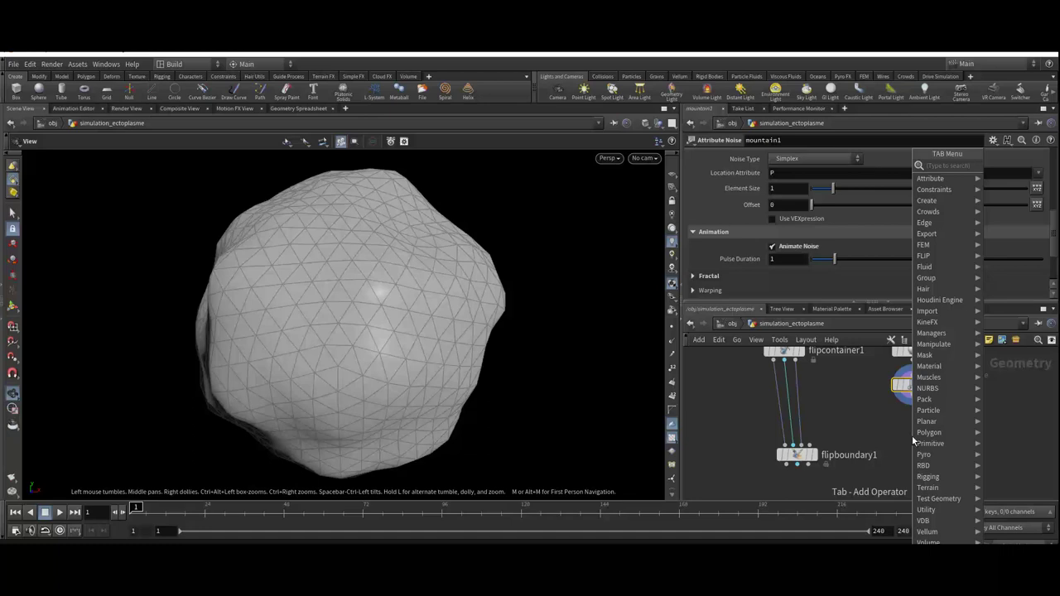
type("a")
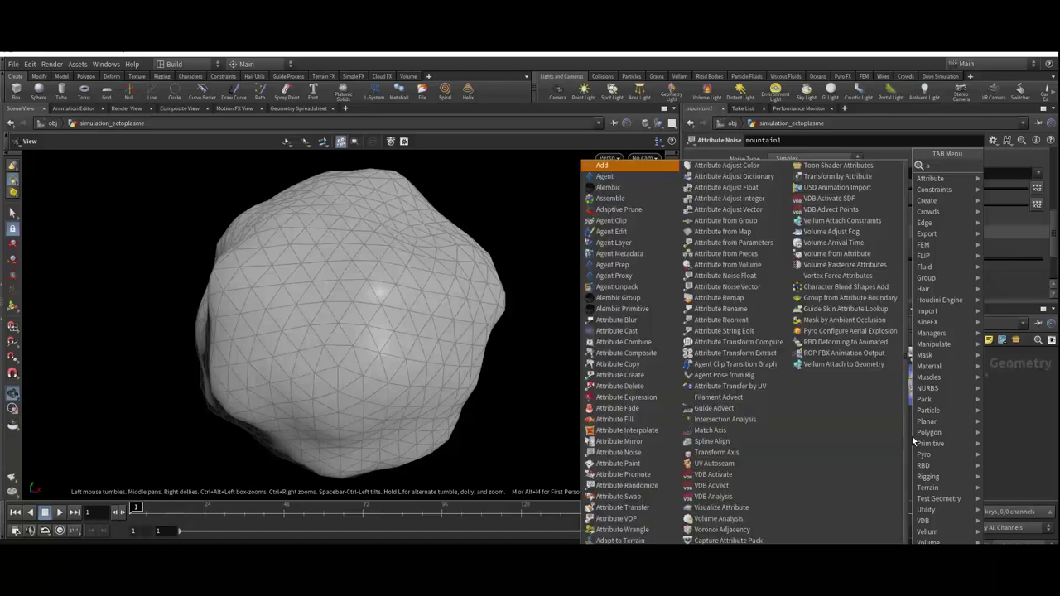
type("ttribute")
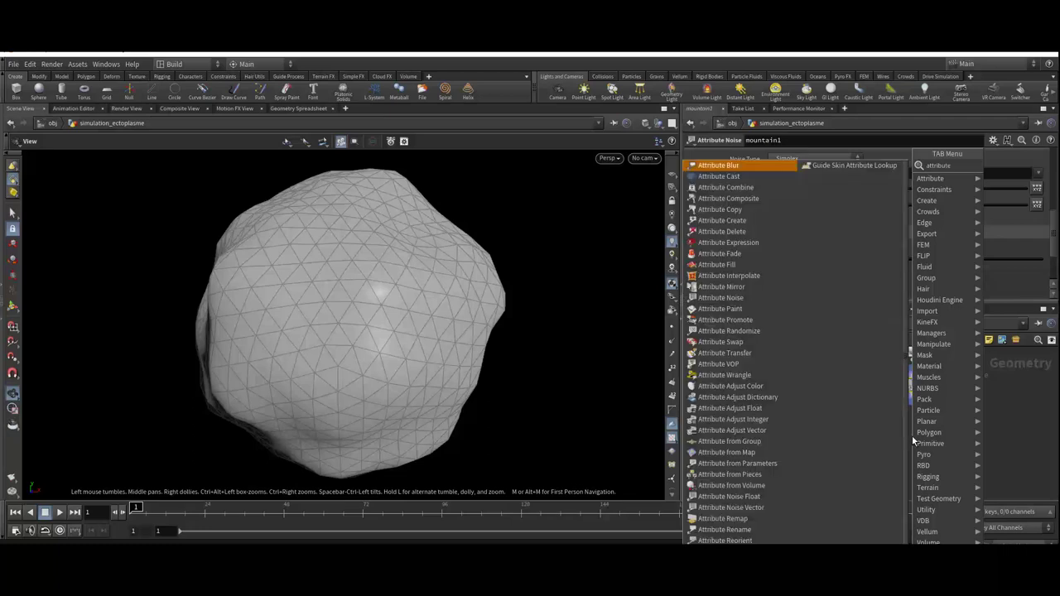
type(" noise")
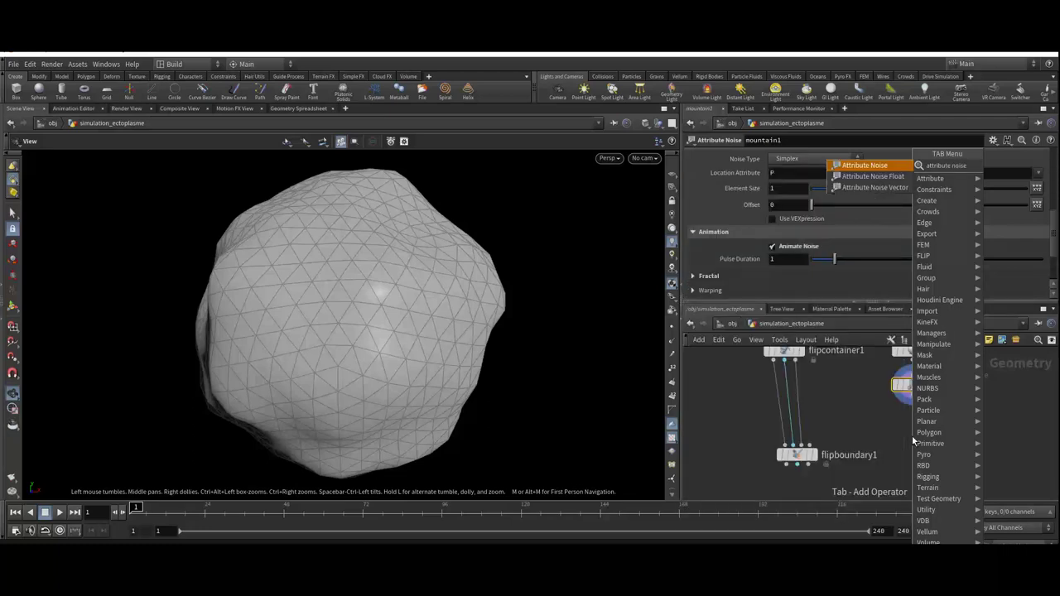
Step: Add attribnoise1 below mountain1 writing a Float attribute named temperature
key("Return")
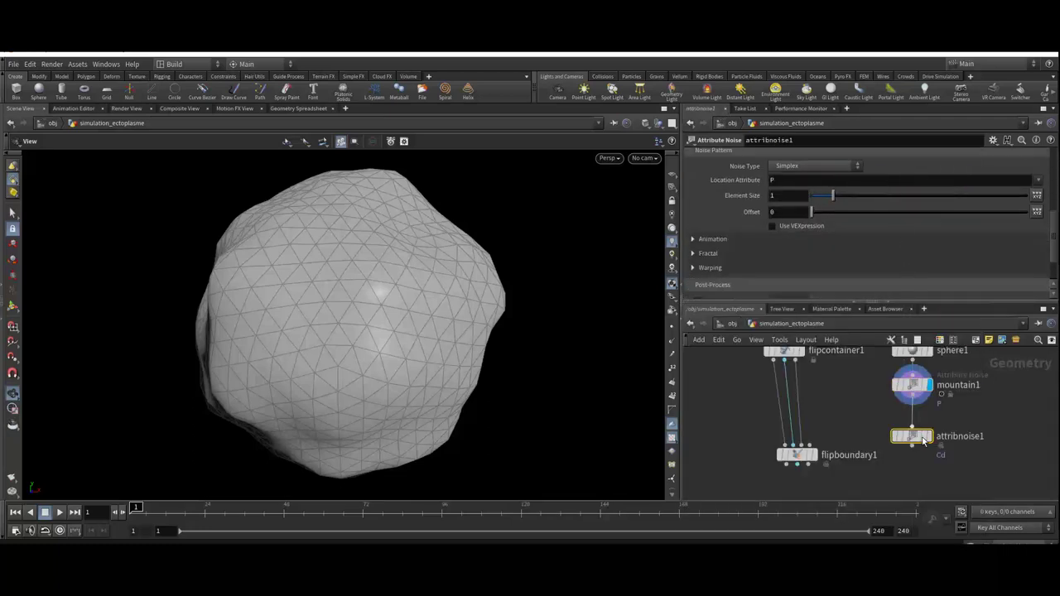
left_click(924, 429)
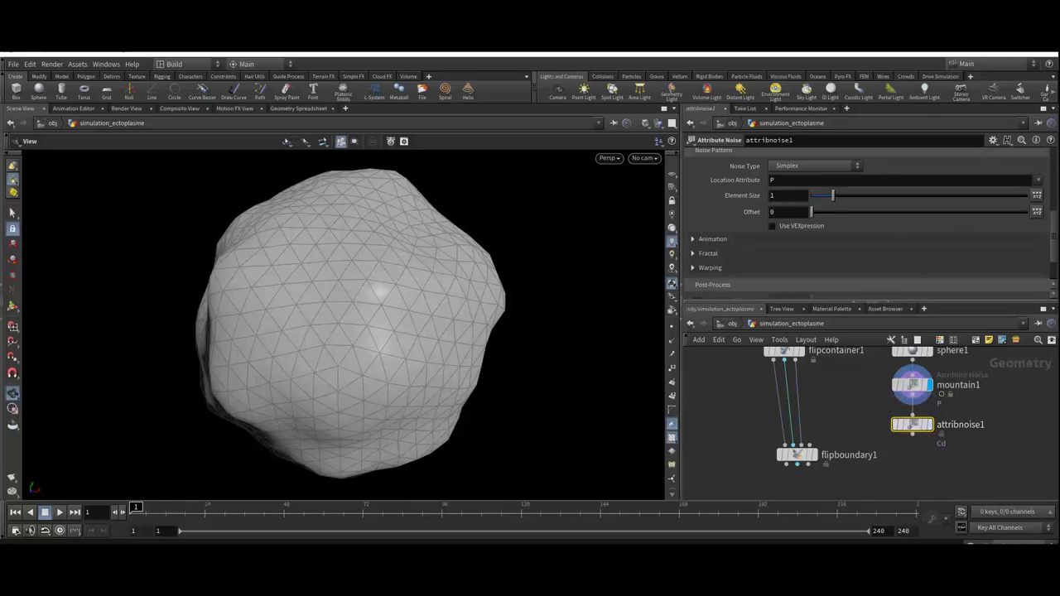
scroll(783, 291, "up", 5)
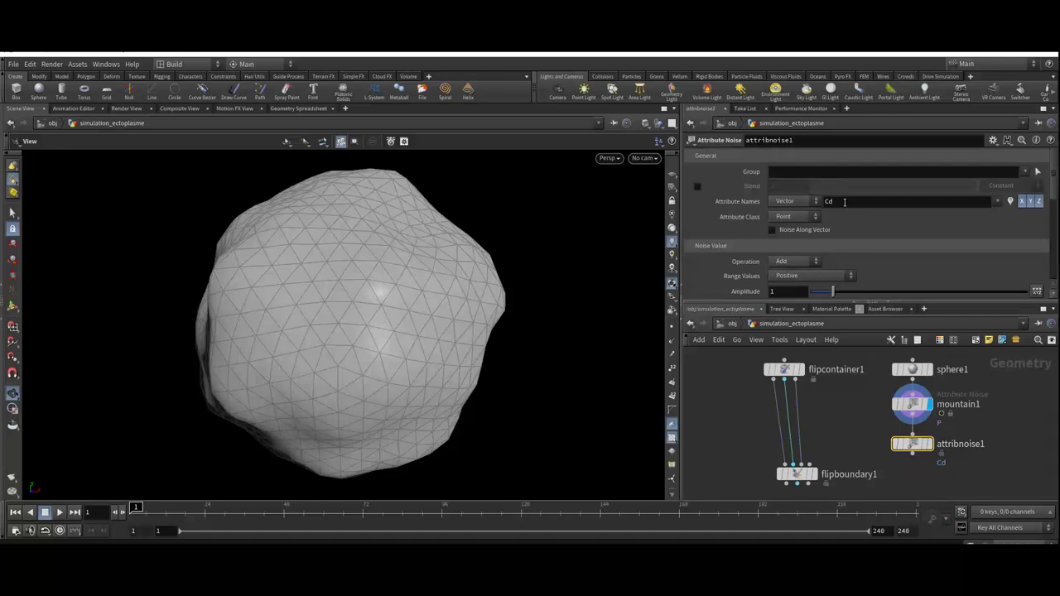
left_click(845, 202)
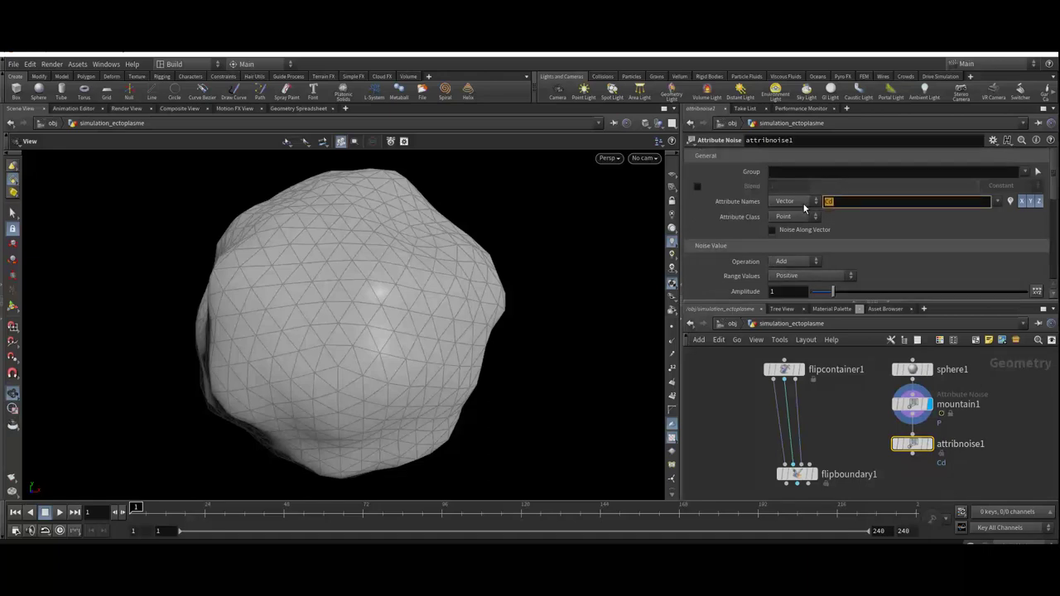
type("tempera")
type("ture")
key("Return")
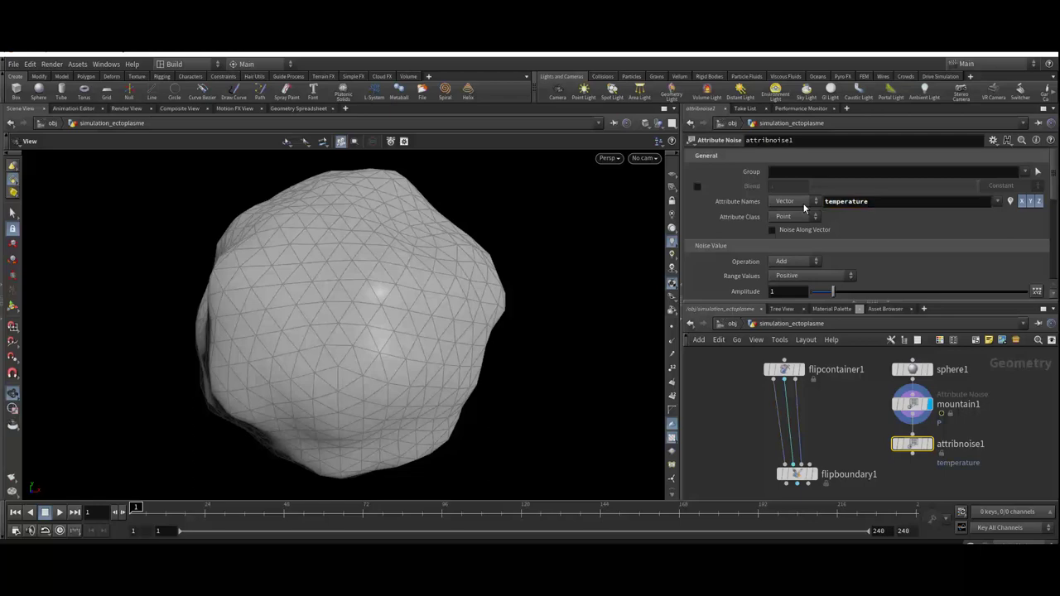
left_click(791, 201)
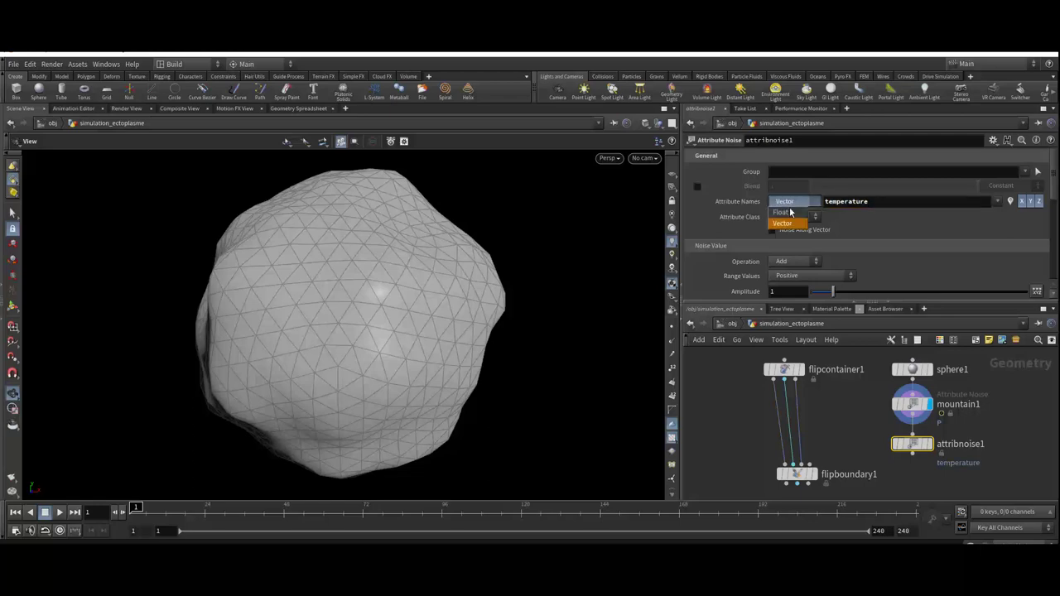
left_click(783, 220)
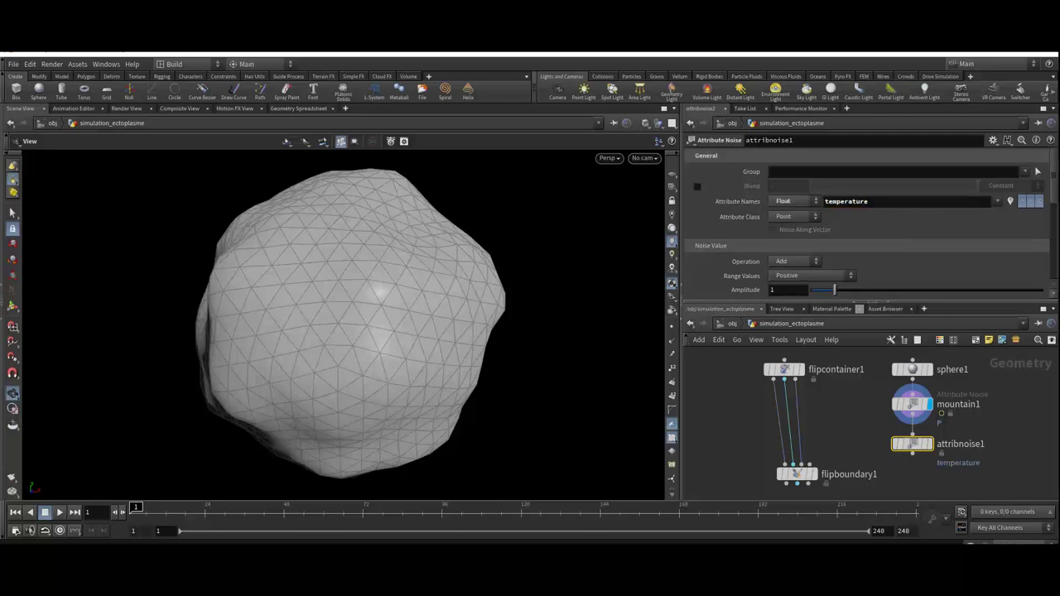
Step: Steepen the Remap Ramp, set Element Size 0.5, and wire toward flipboundary1
scroll(865, 224, "down", 2)
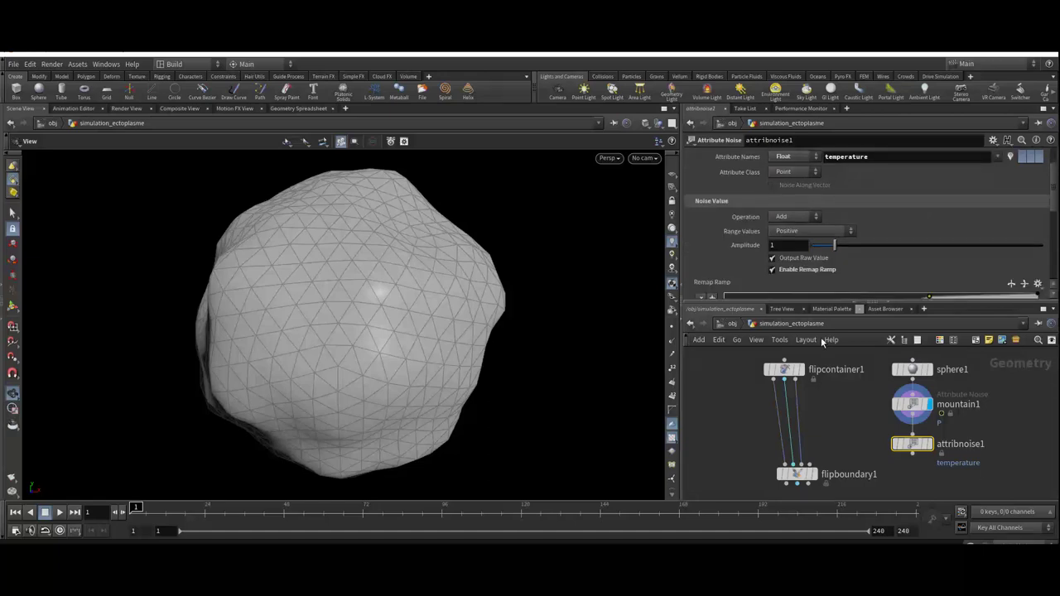
scroll(844, 229, "down", 2)
scroll(828, 245, "down", 1)
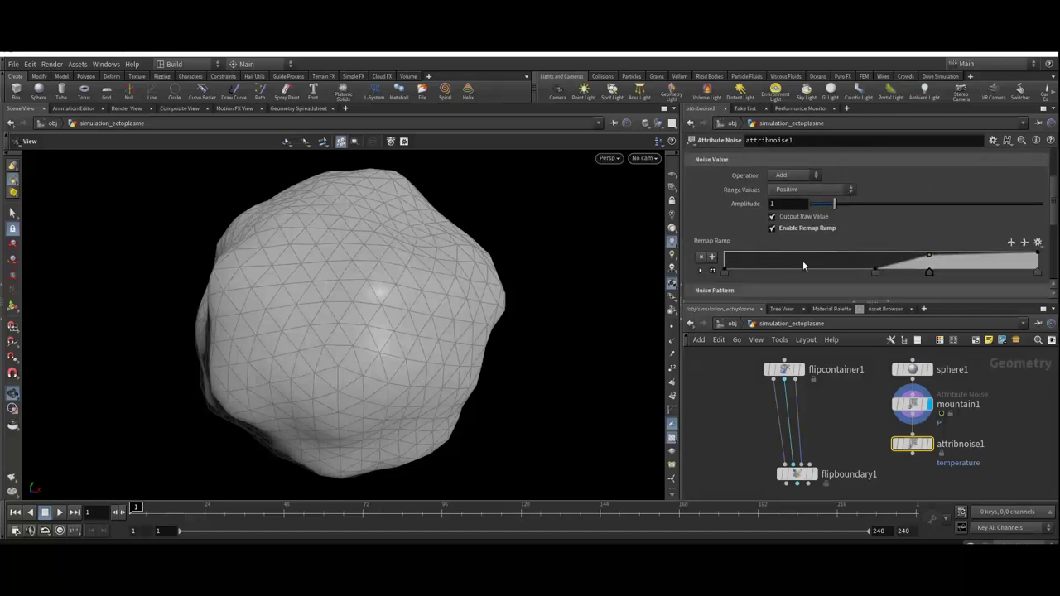
left_click(877, 272)
left_click_drag(929, 259, 924, 251)
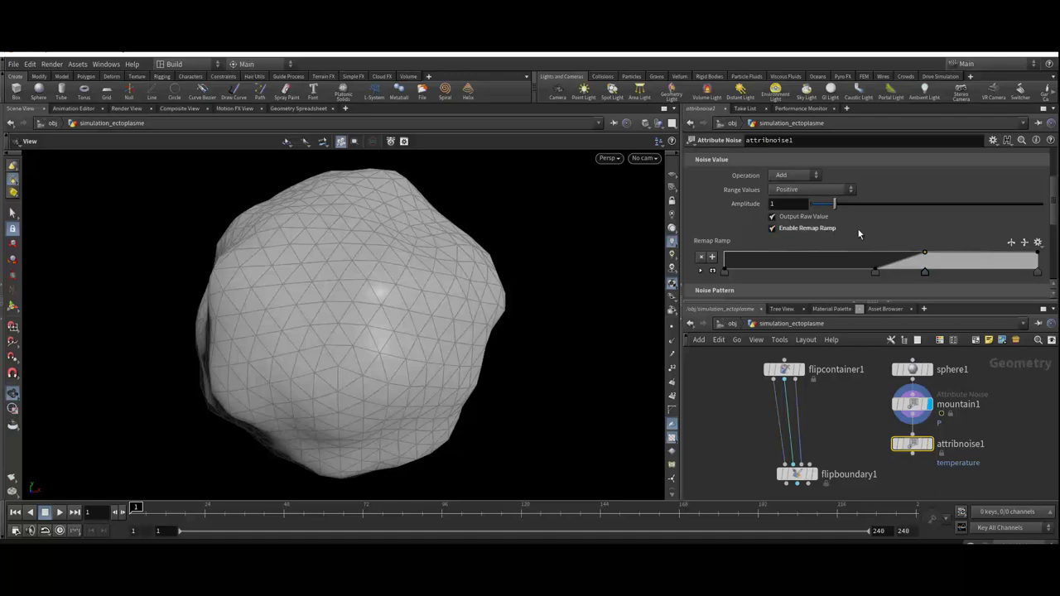
scroll(857, 229, "down", 2)
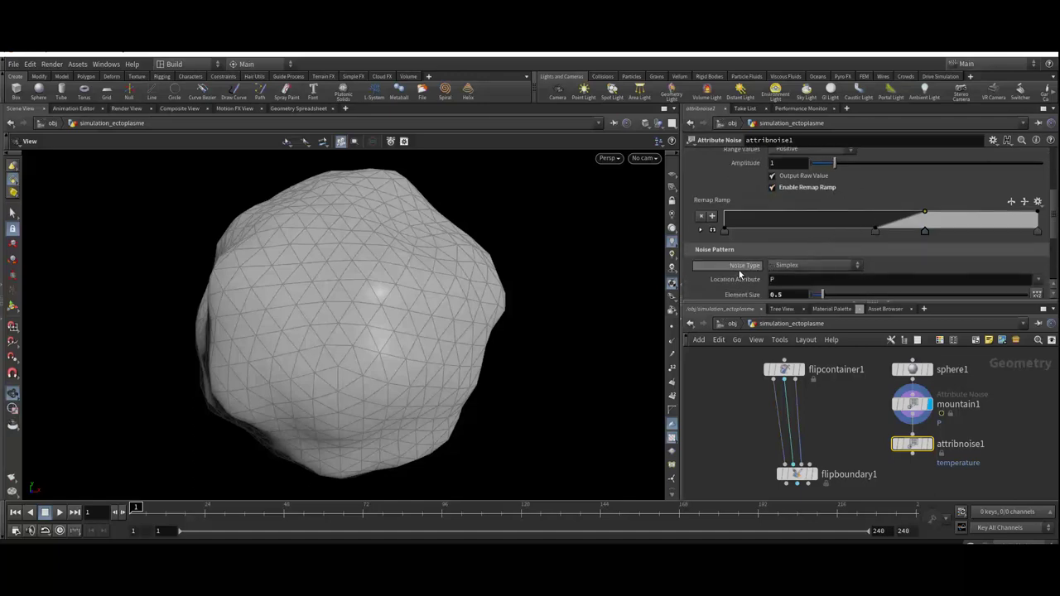
scroll(702, 263, "down", 1)
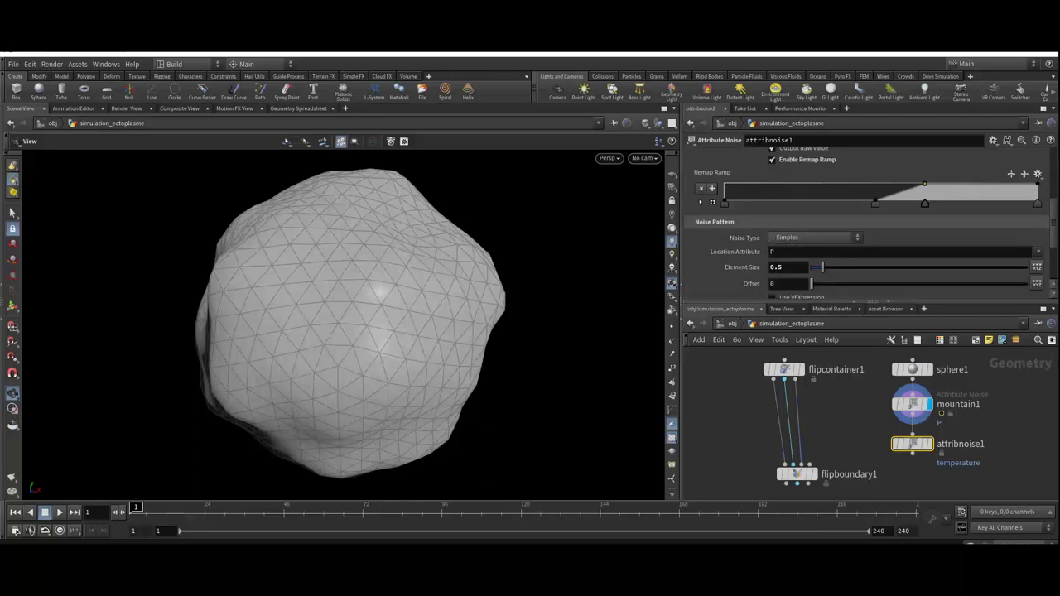
left_click_drag(913, 455, 813, 469)
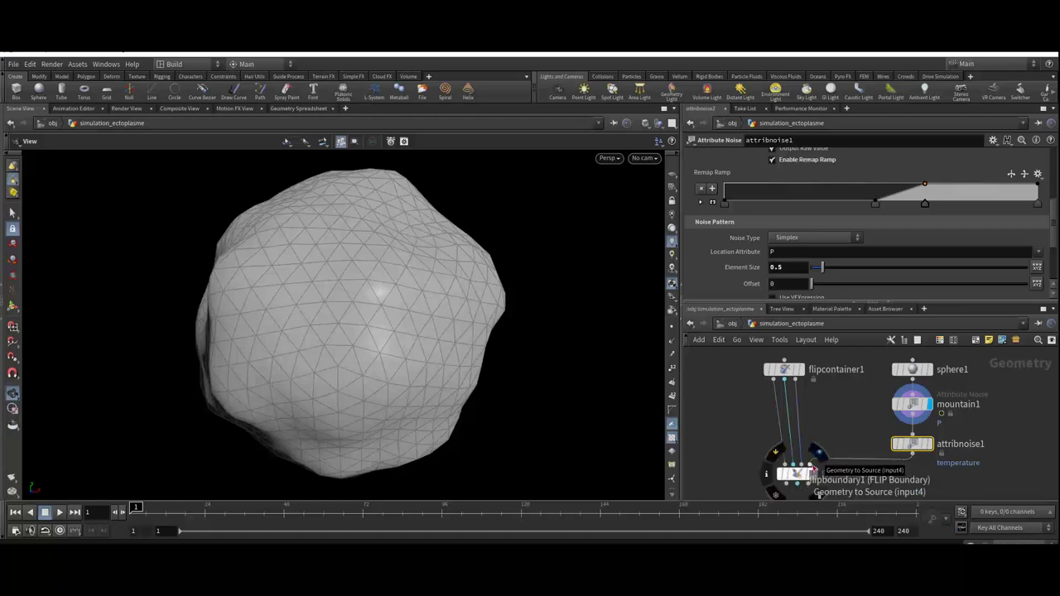
Step: Connect attribnoise1 into flipboundary1 and display its voxelized sphere in the viewport
left_click_drag(812, 469, 814, 469)
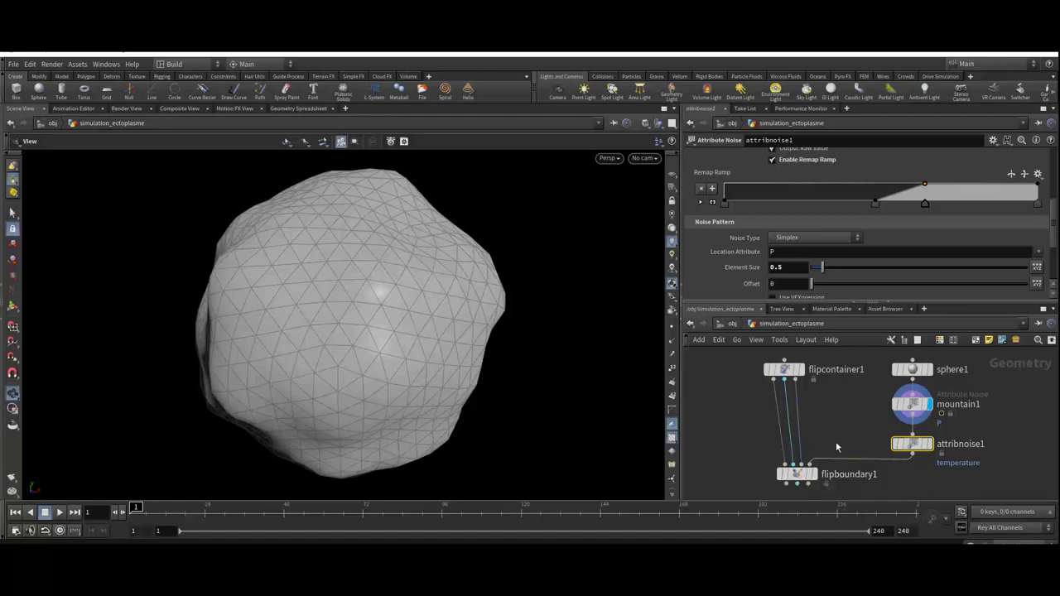
middle_click_drag(842, 438, 836, 388)
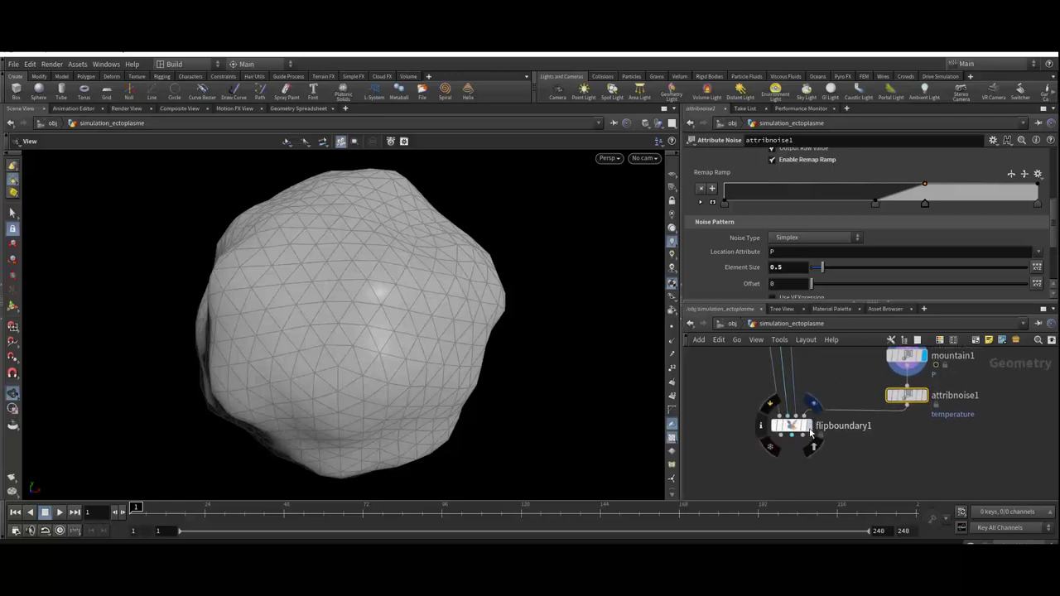
left_click(800, 437)
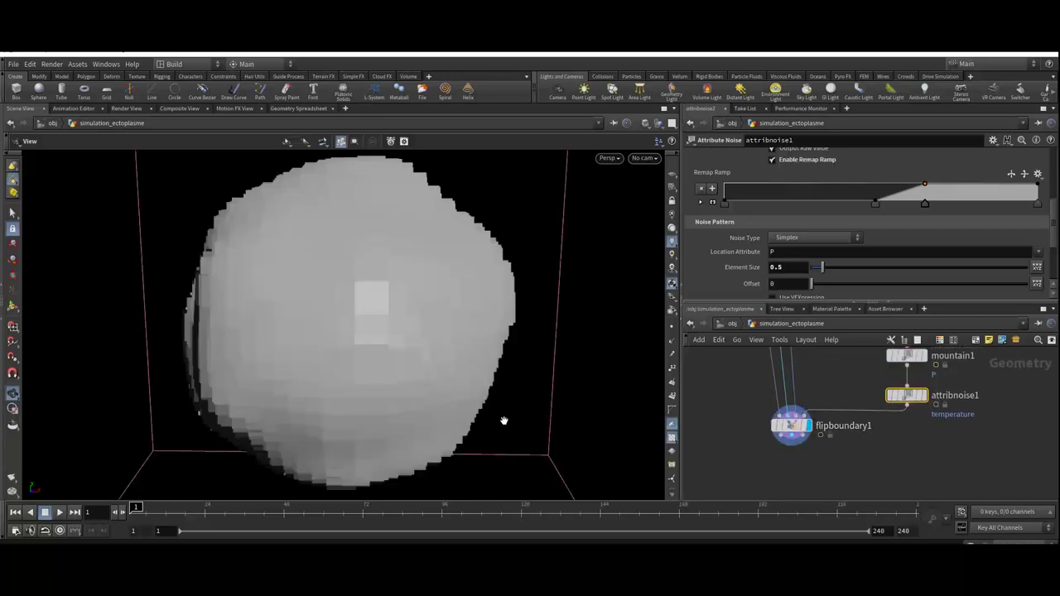
scroll(306, 353, "down", 5)
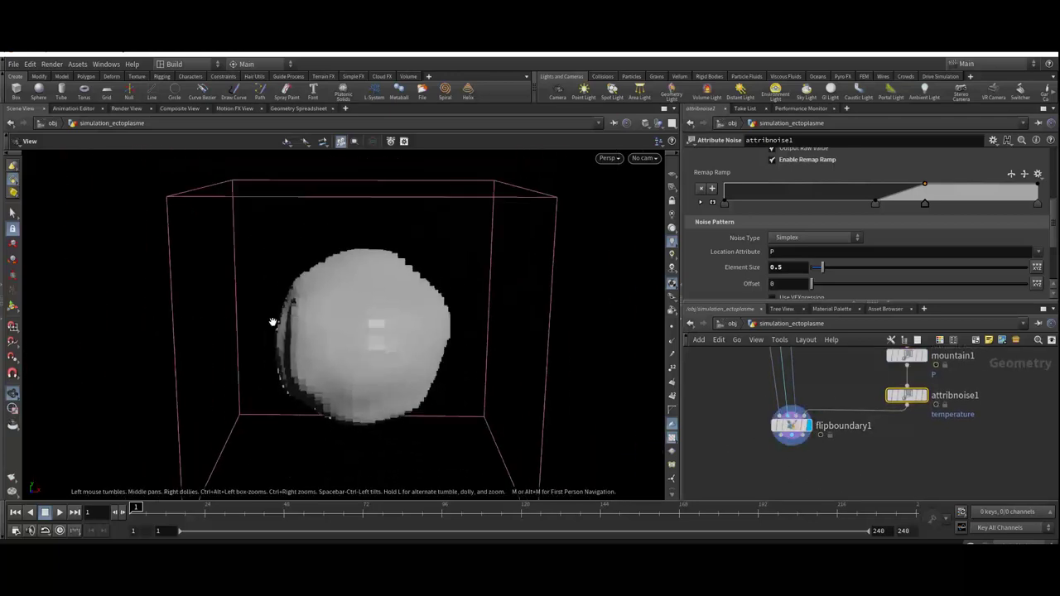
mouse_move(272, 322)
left_mouse_down()
mouse_move(256, 349)
mouse_move(348, 345)
mouse_move(323, 335)
left_mouse_up()
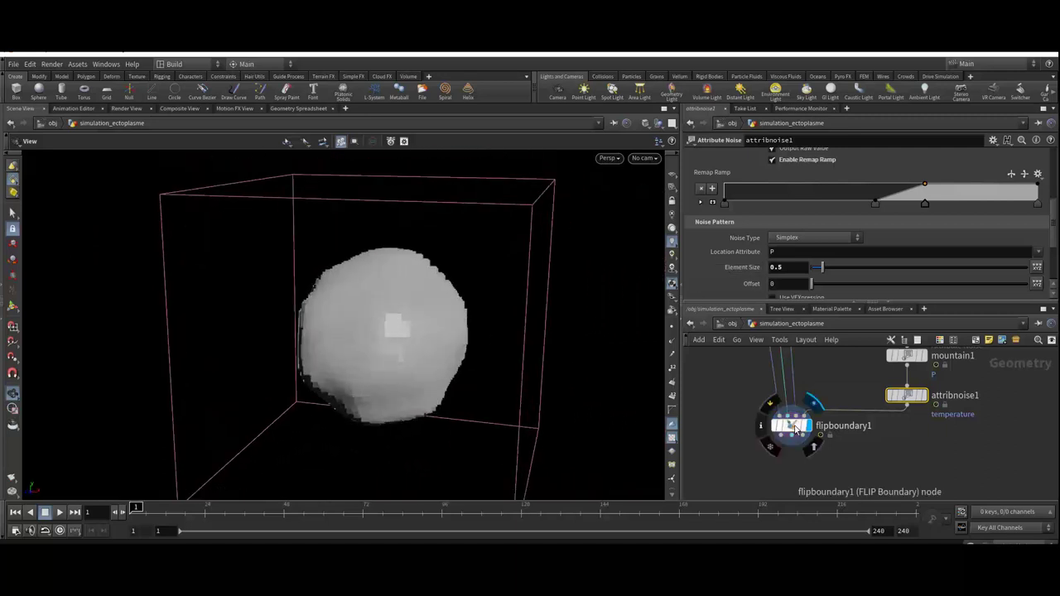
Step: Pull a new connection from flipboundary1's output to add a FLIP node
left_click(796, 428)
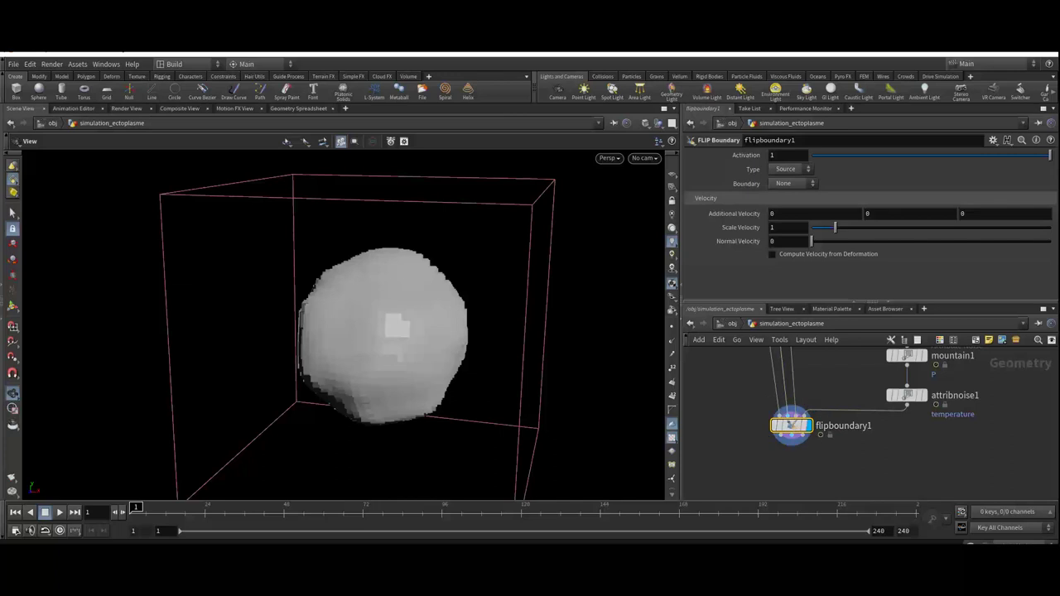
middle_click_drag(791, 425, 805, 378)
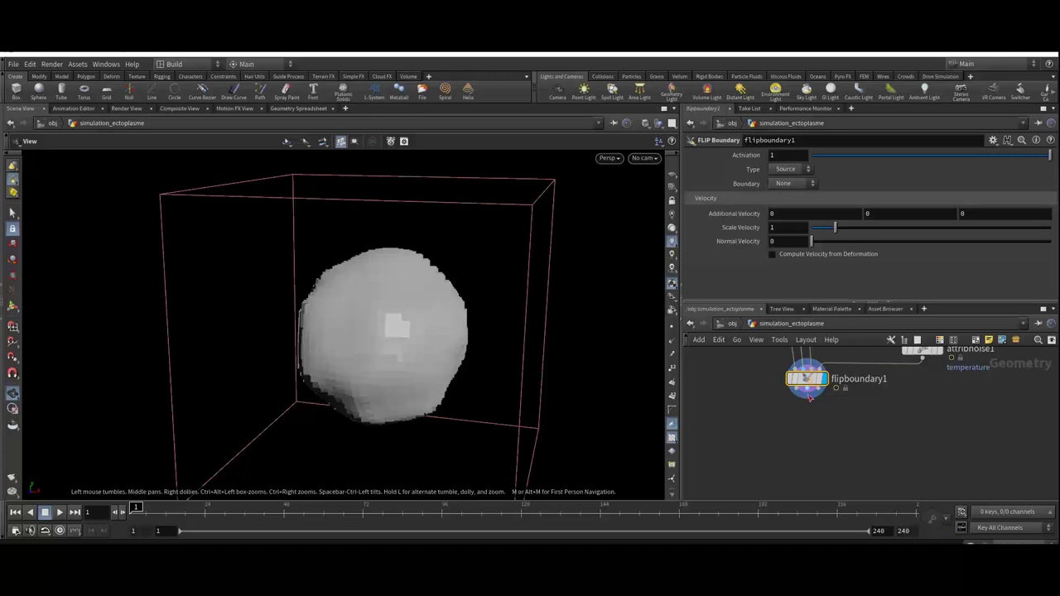
left_click_drag(808, 399, 813, 429)
left_click(813, 430)
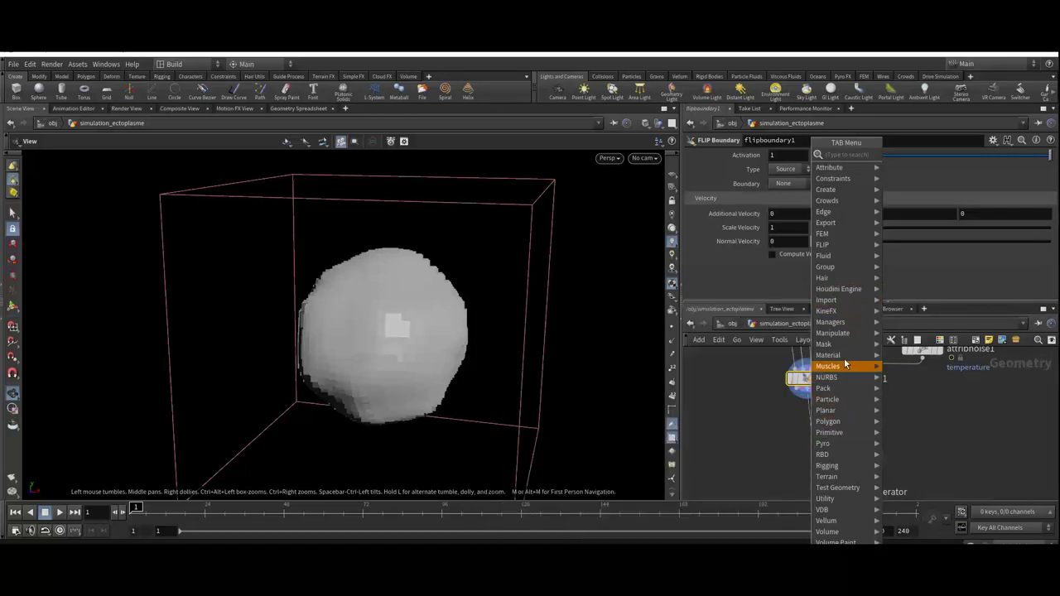
mouse_move(841, 245)
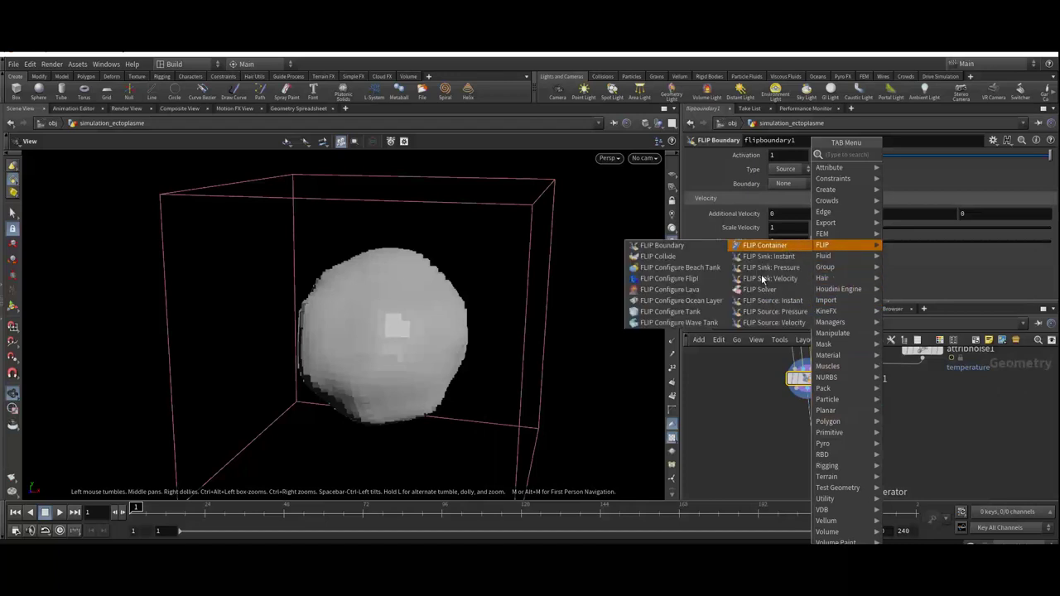
Step: Add flipsolver1 beneath flipboundary1 and review its Waterline and Collision settings
left_click(759, 289)
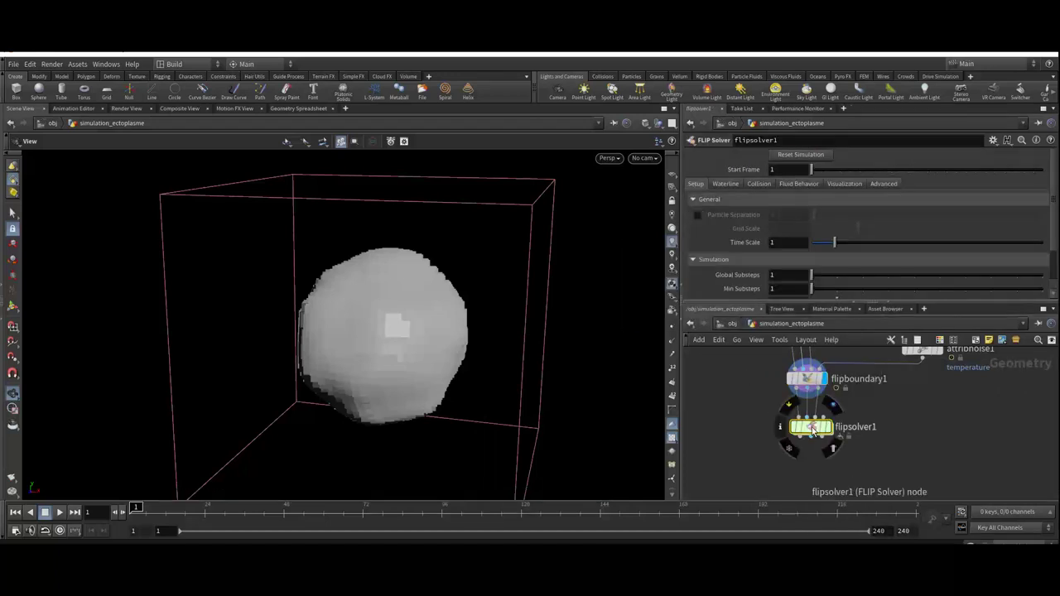
left_click_drag(813, 426, 815, 436)
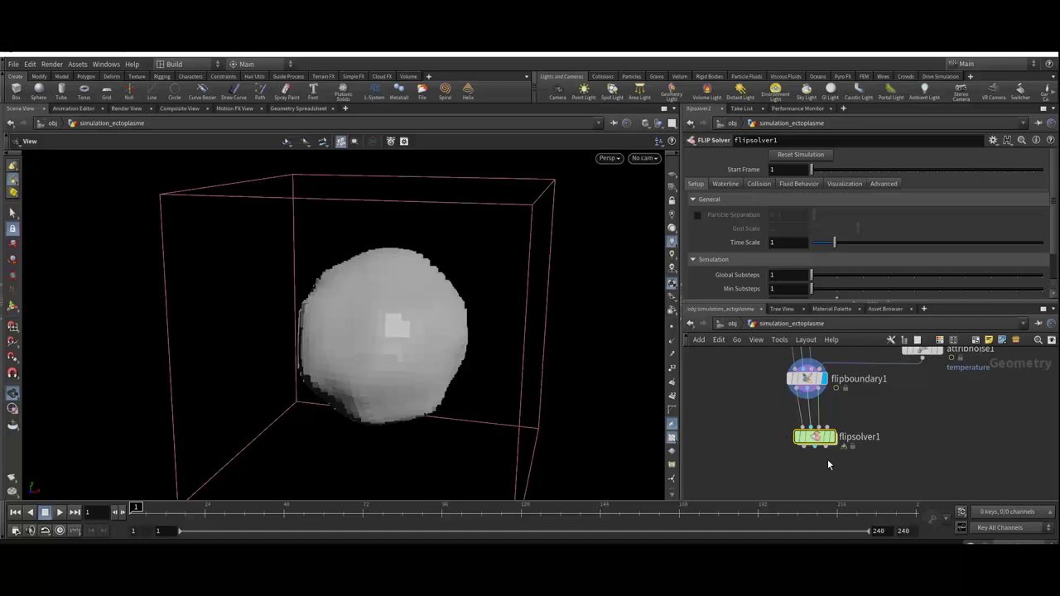
left_click_drag(817, 435, 813, 438)
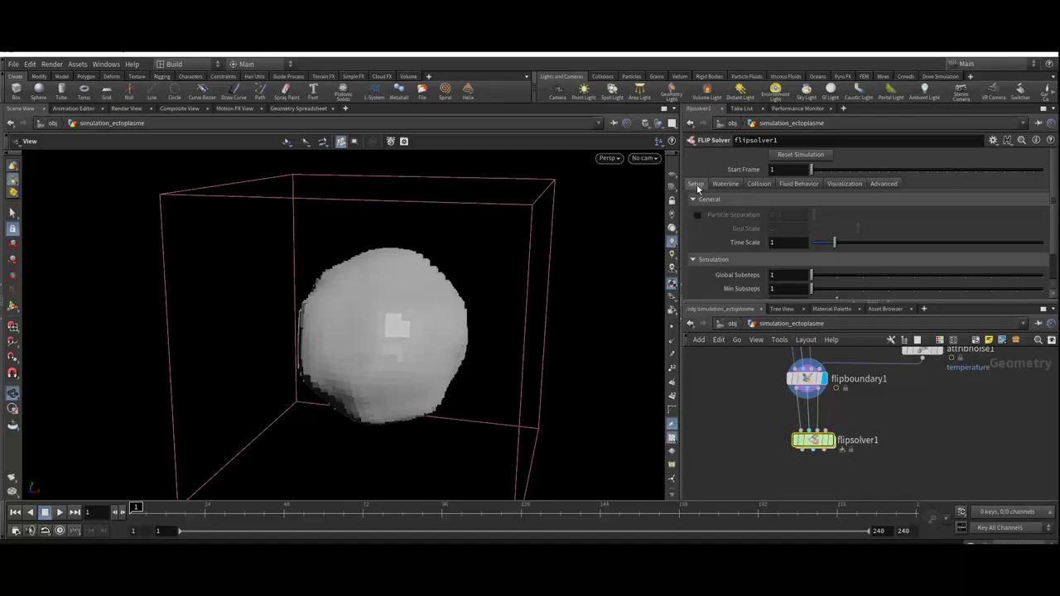
left_click(763, 184)
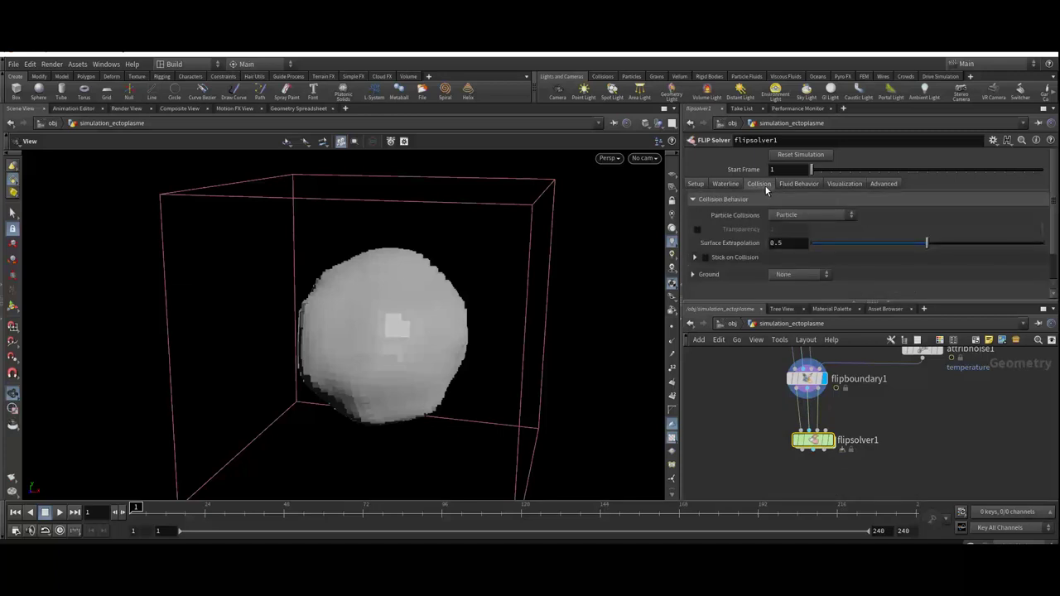
left_click(724, 184)
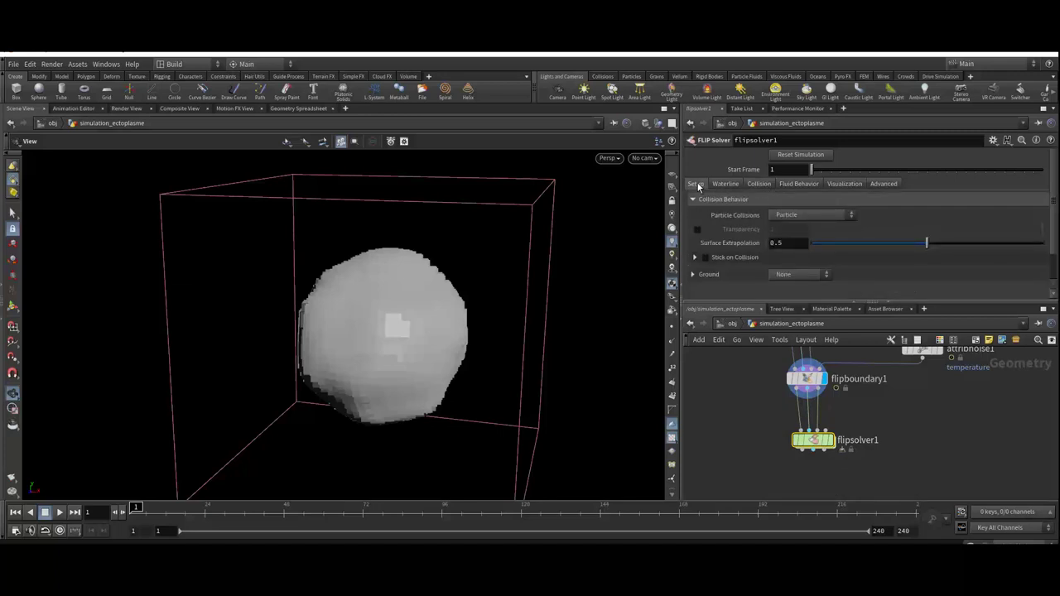
left_click(757, 184)
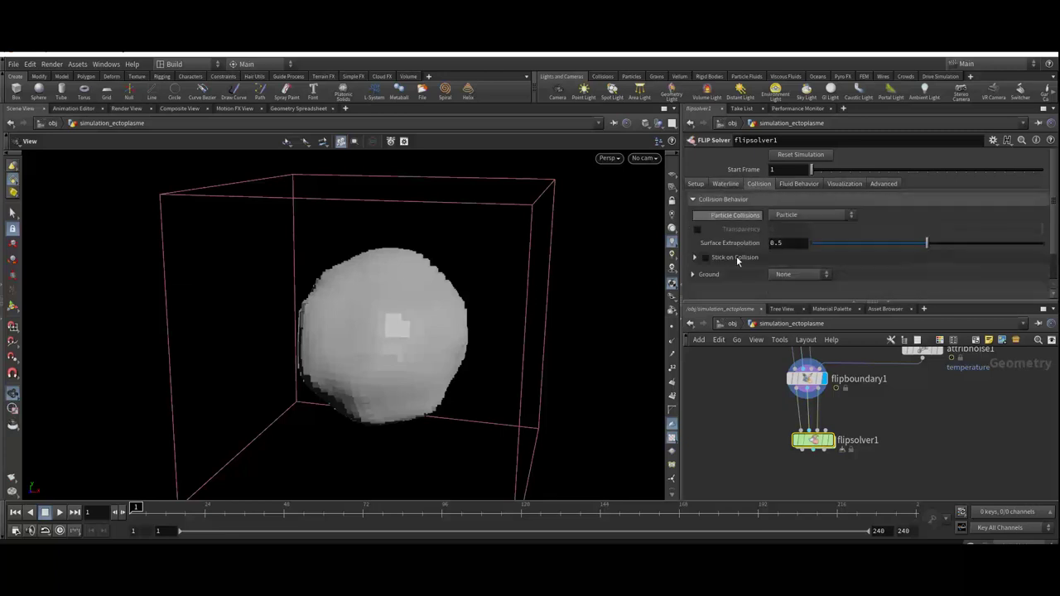
Step: Add a Ground Plane at Ground Position Y -1.5 and display flipsolver1's blue particle fluid
left_click(713, 273)
scroll(858, 267, "down", 2)
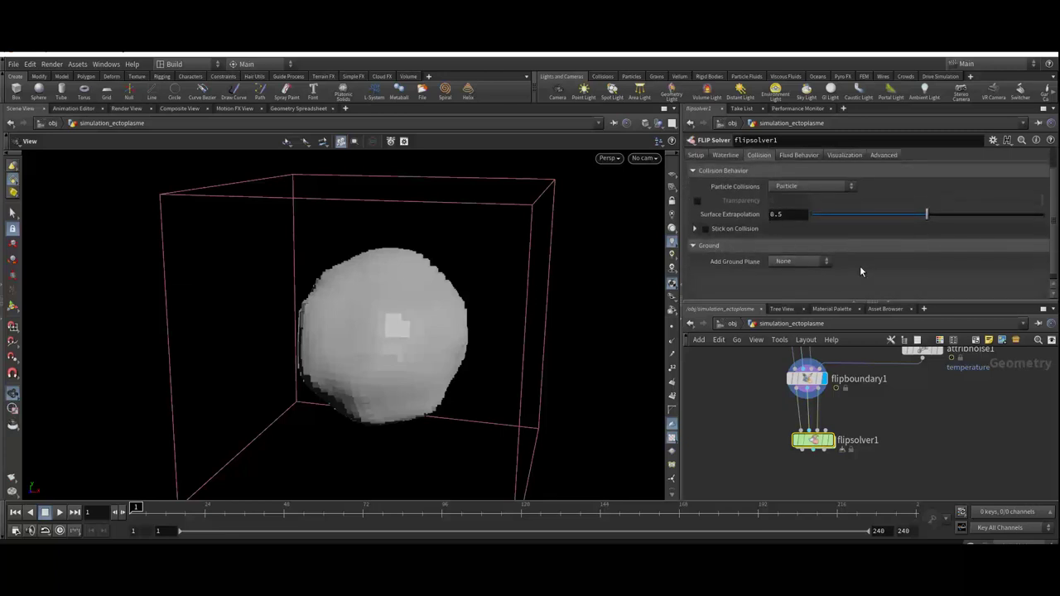
left_click(810, 253)
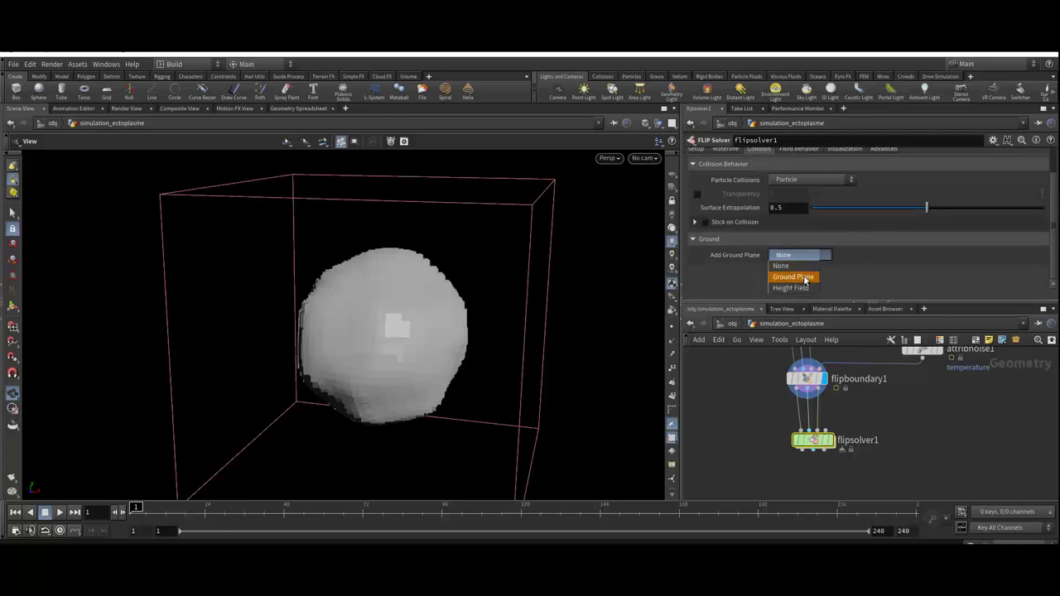
left_click(804, 278)
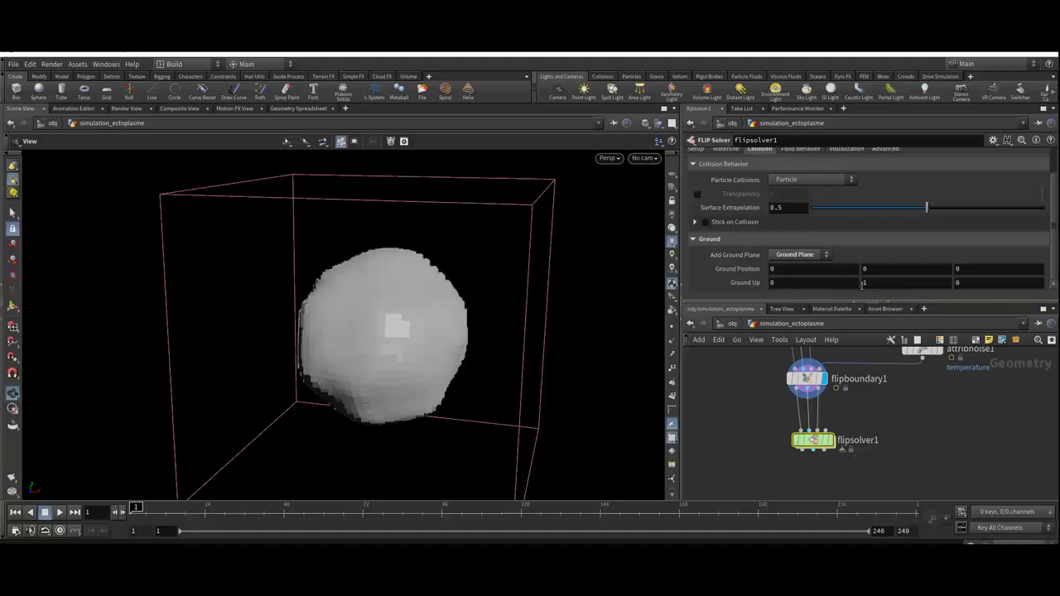
left_click(865, 269)
type("1.5")
key("Return")
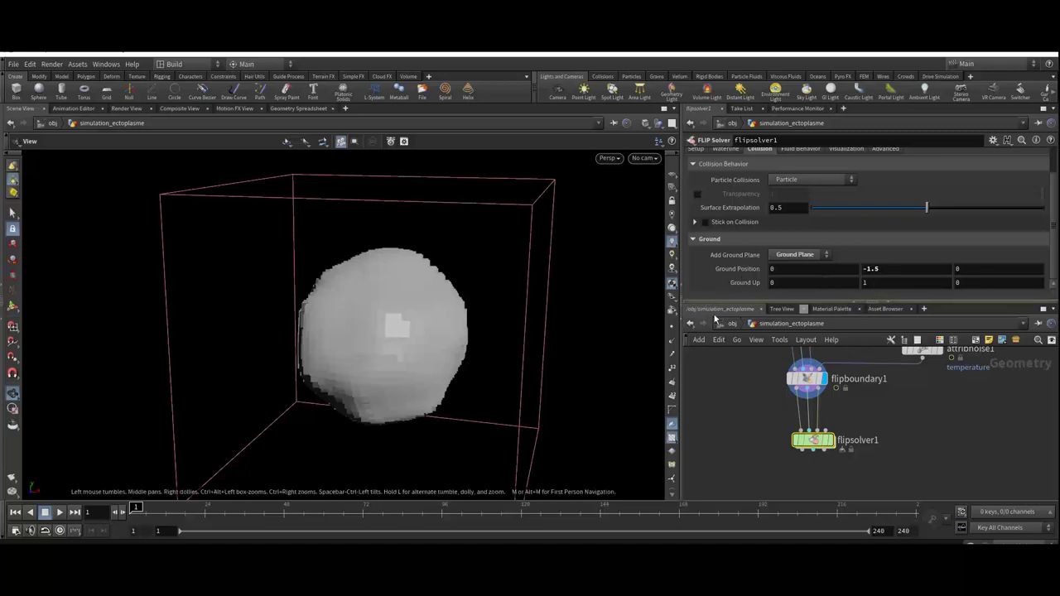
scroll(843, 236, "up", 1)
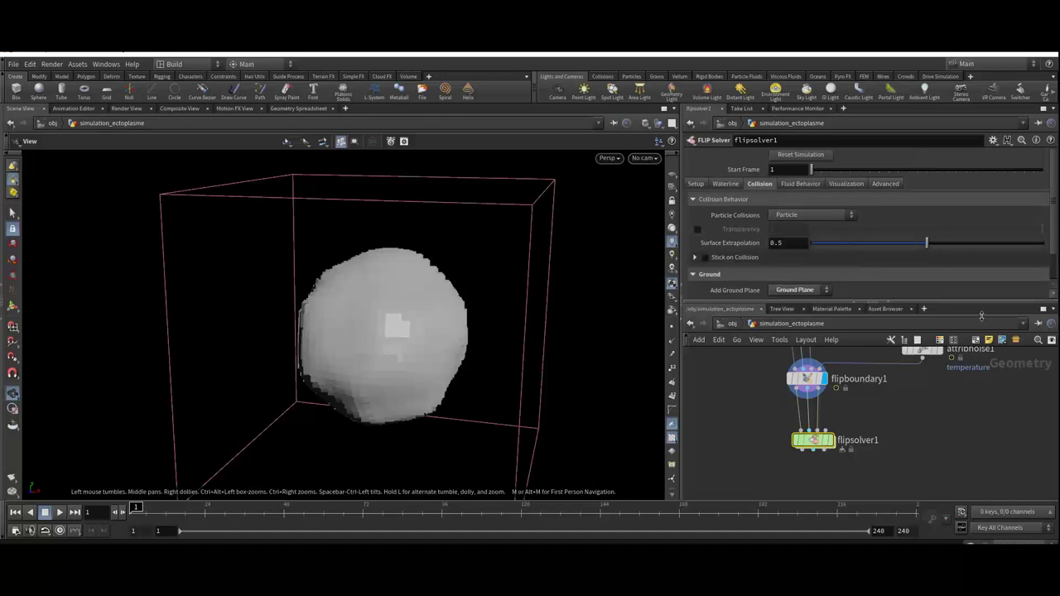
left_click(826, 440)
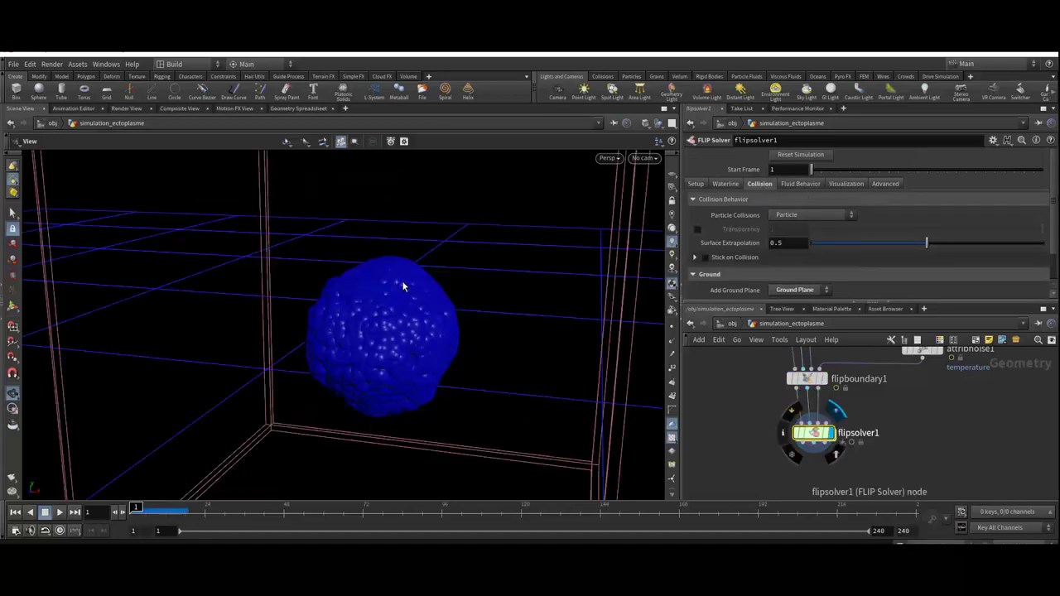
Step: Turn off Points as Spheres in flipsolver1's Visualization settings and play the simulation to frame 33
left_click(799, 183)
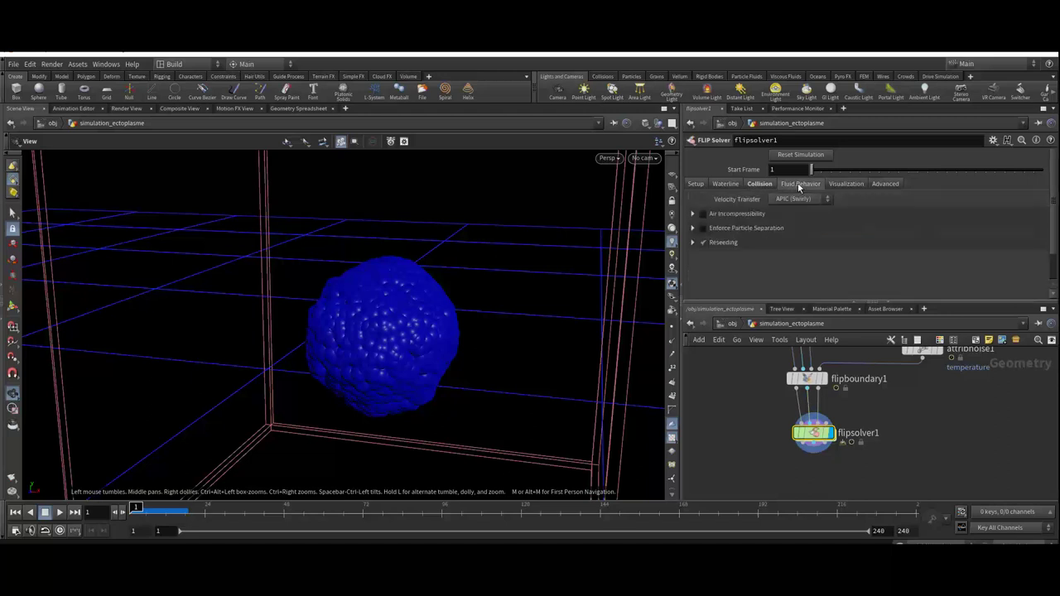
left_click(846, 184)
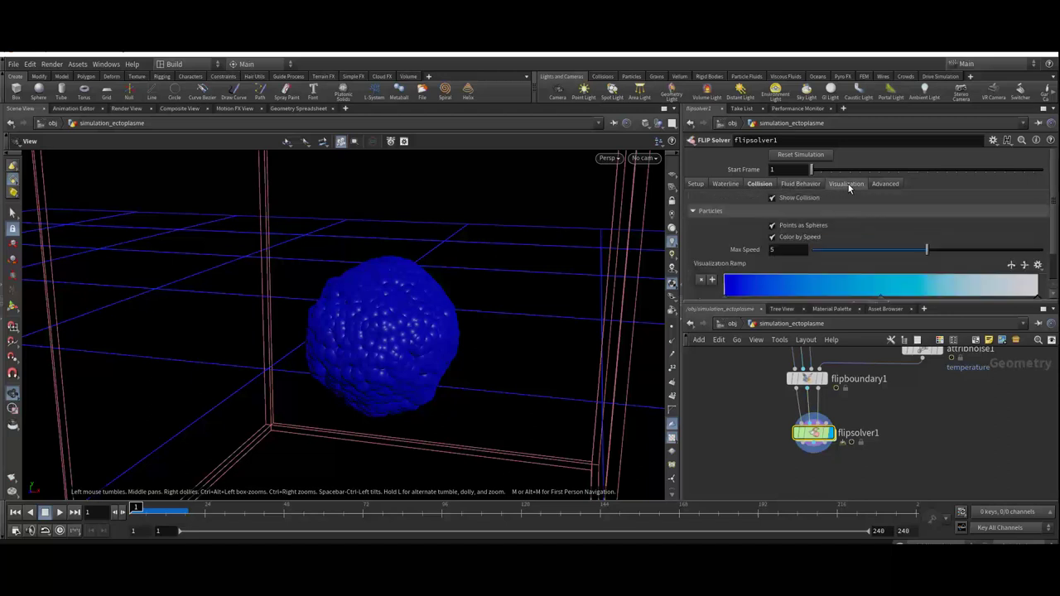
left_click(793, 229)
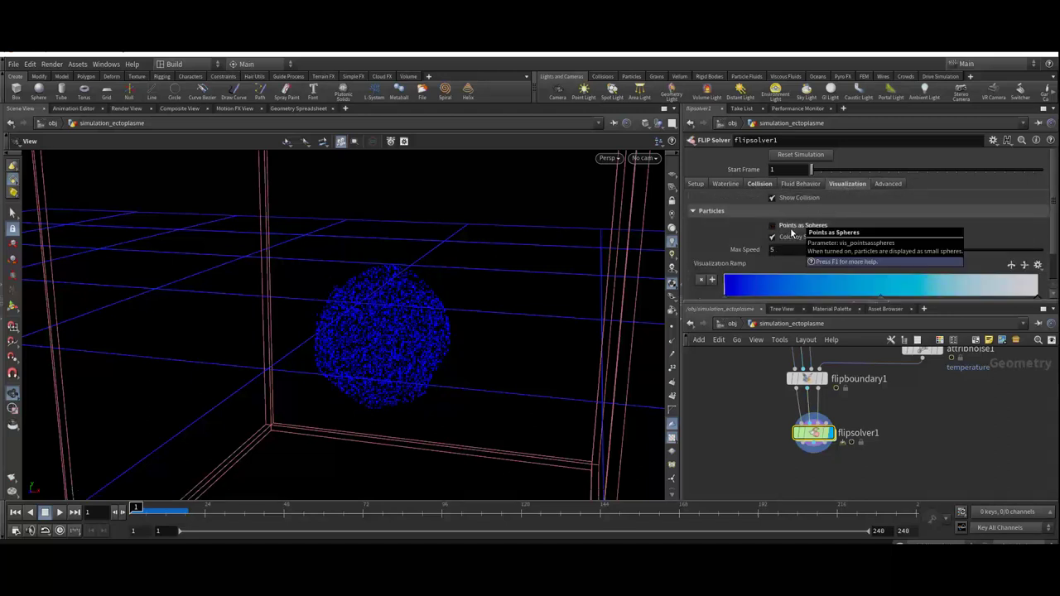
left_click(60, 513)
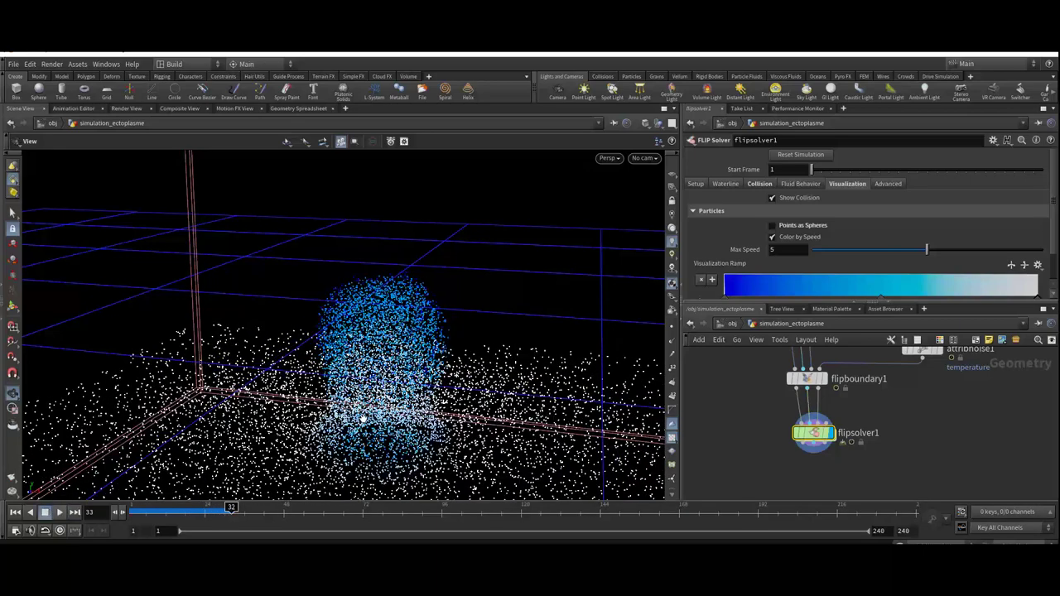
Step: Replay the simulation from frame 1 to frame 40, viewing the splash from above and the front
mouse_move(380, 409)
left_mouse_down()
mouse_move(296, 473)
mouse_move(347, 402)
mouse_move(252, 238)
mouse_move(374, 299)
left_mouse_up()
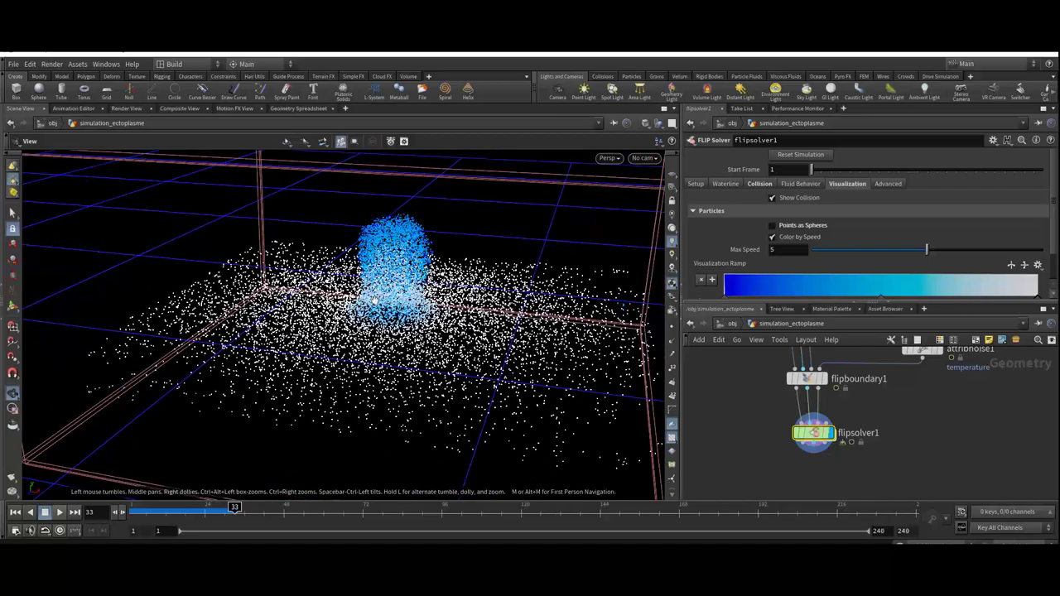
left_click(14, 512)
left_click(59, 512)
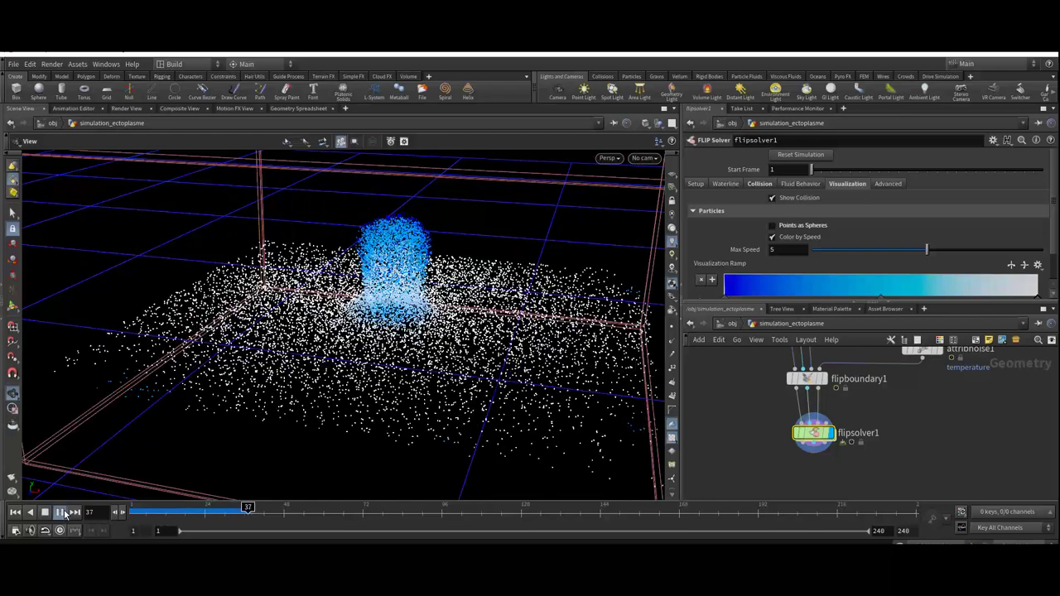
left_click_drag(397, 348, 378, 367)
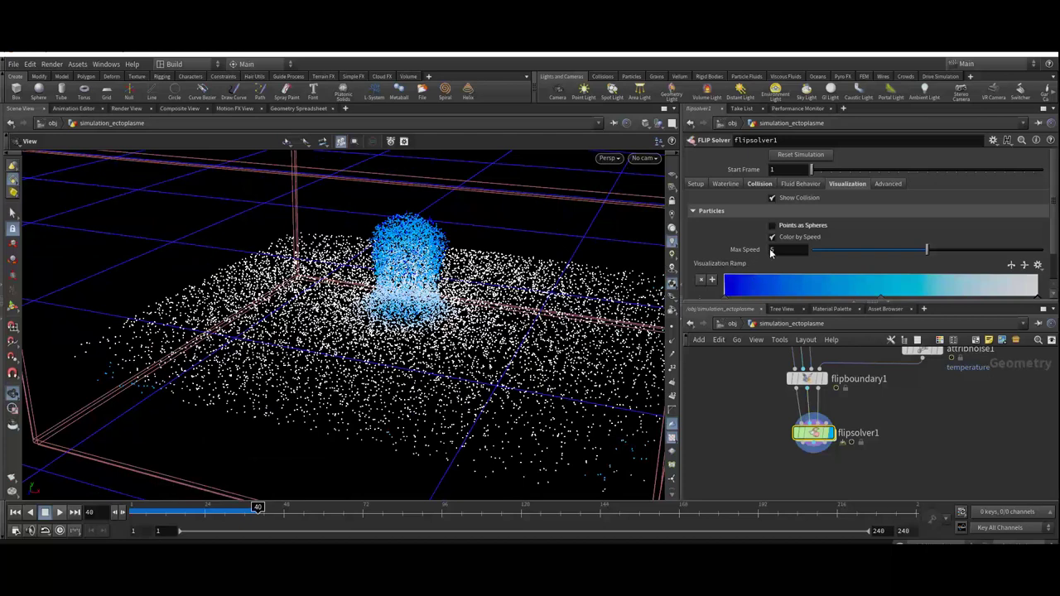
Step: Try Max Speed values 3 and 10, then settle on Max Speed 5 for Color by Speed
scroll(795, 263, "down", 2)
scroll(796, 262, "up", 2)
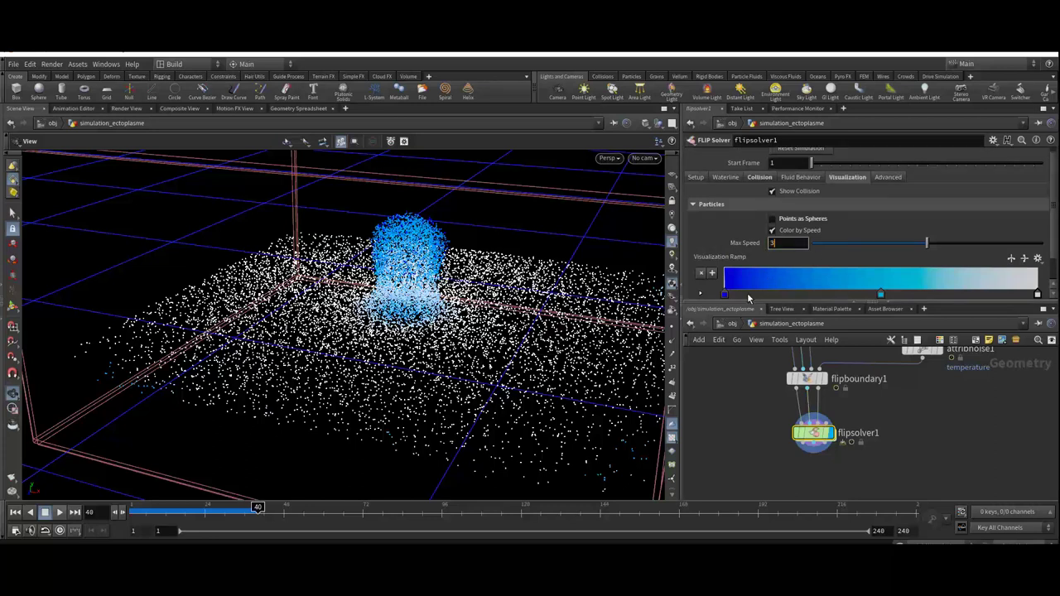
key("Return")
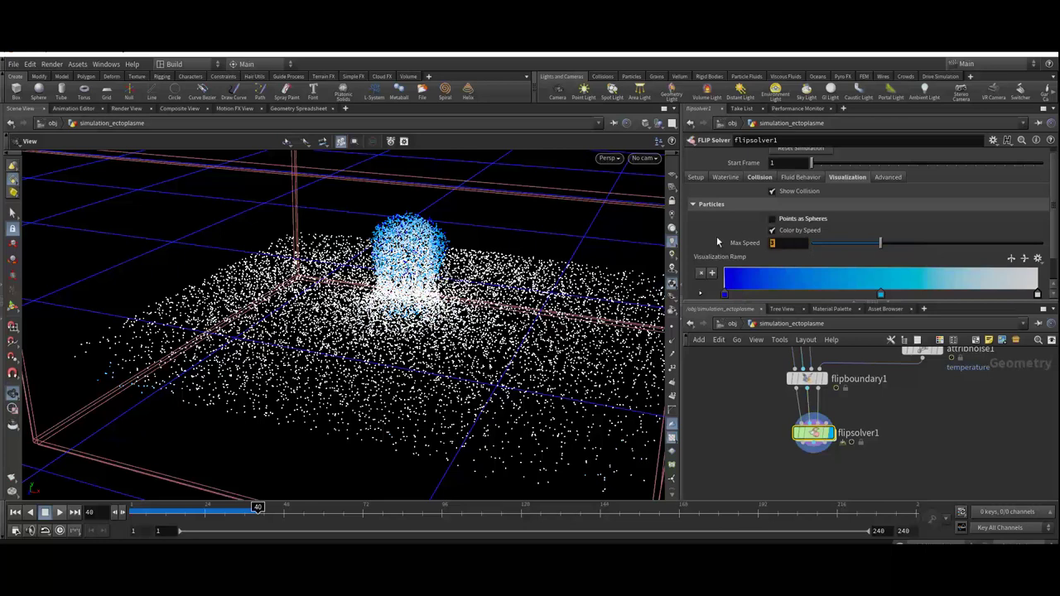
type("10")
key("Return")
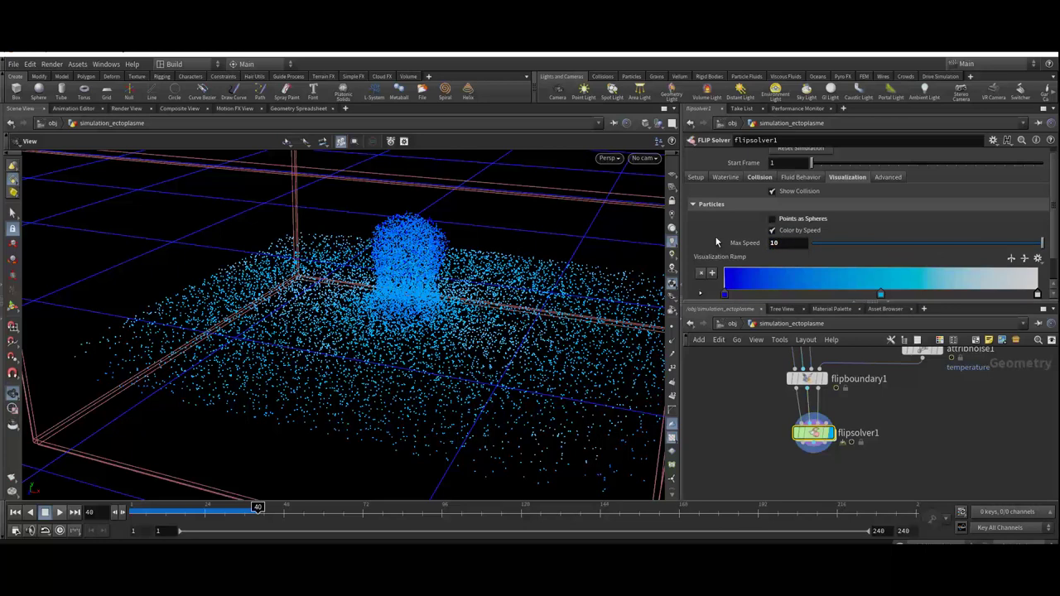
type("5")
key("Return")
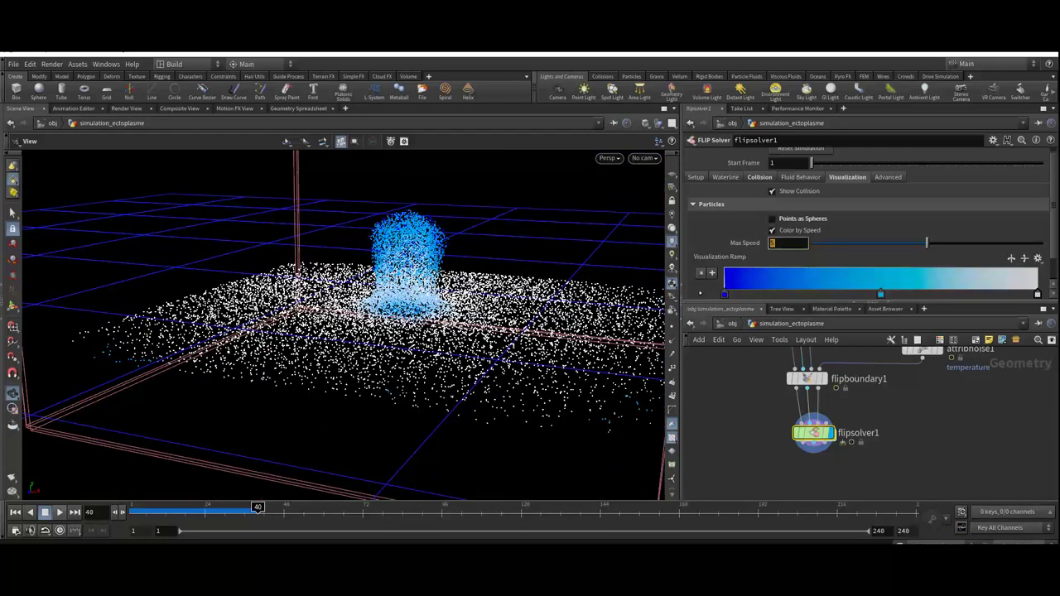
type("5")
key("Return")
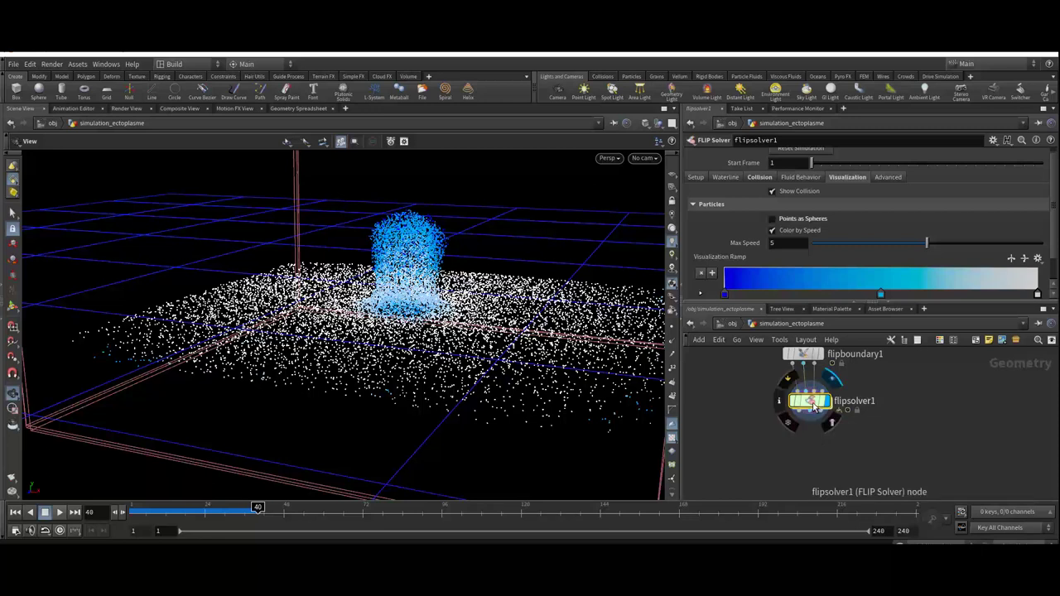
middle_click_drag(832, 374, 835, 407)
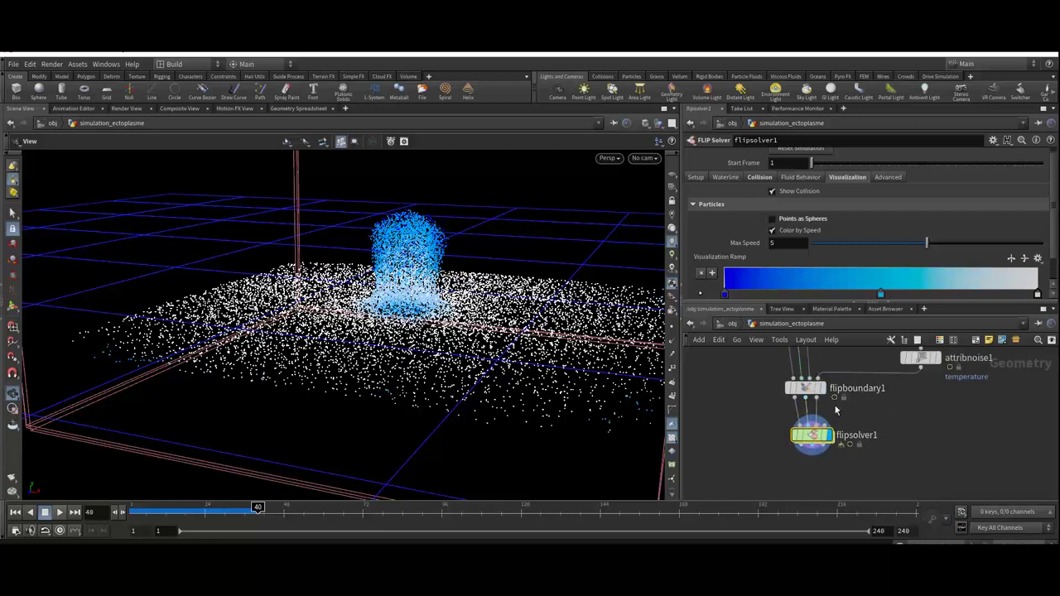
middle_click_drag(882, 444, 872, 409)
mouse_move(812, 434)
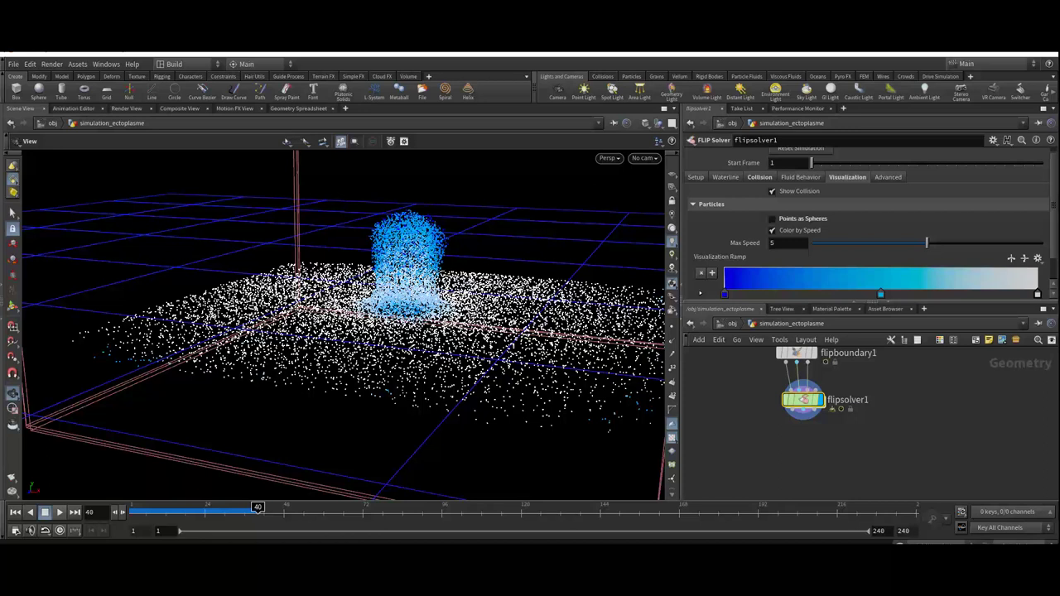
Step: Wire a Fluid Compress node, fluidcompress1, below flipsolver1 and make it the displayed node
left_click(802, 416)
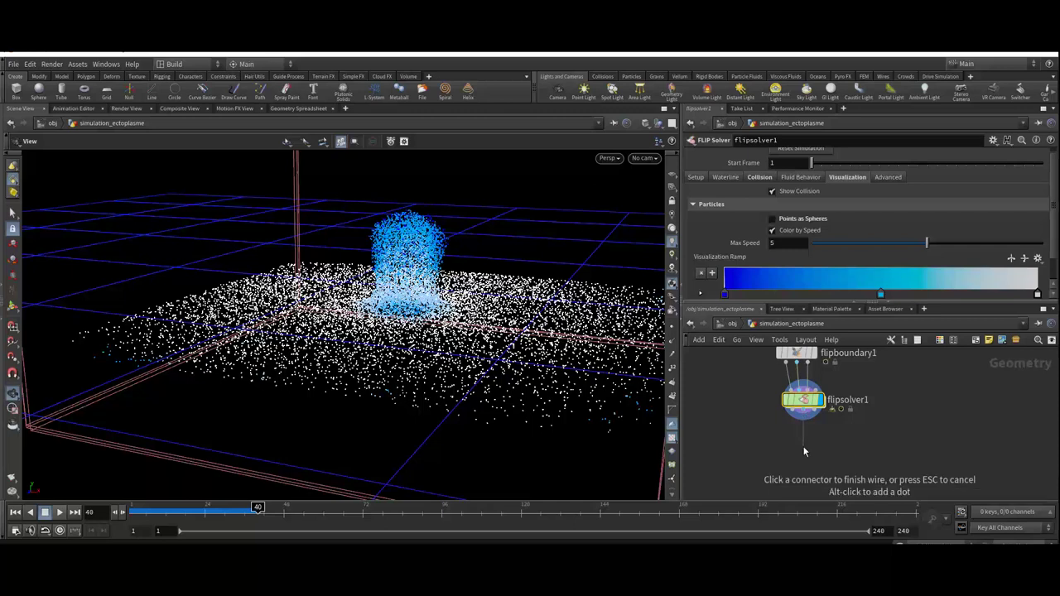
left_click(804, 451)
type("flui")
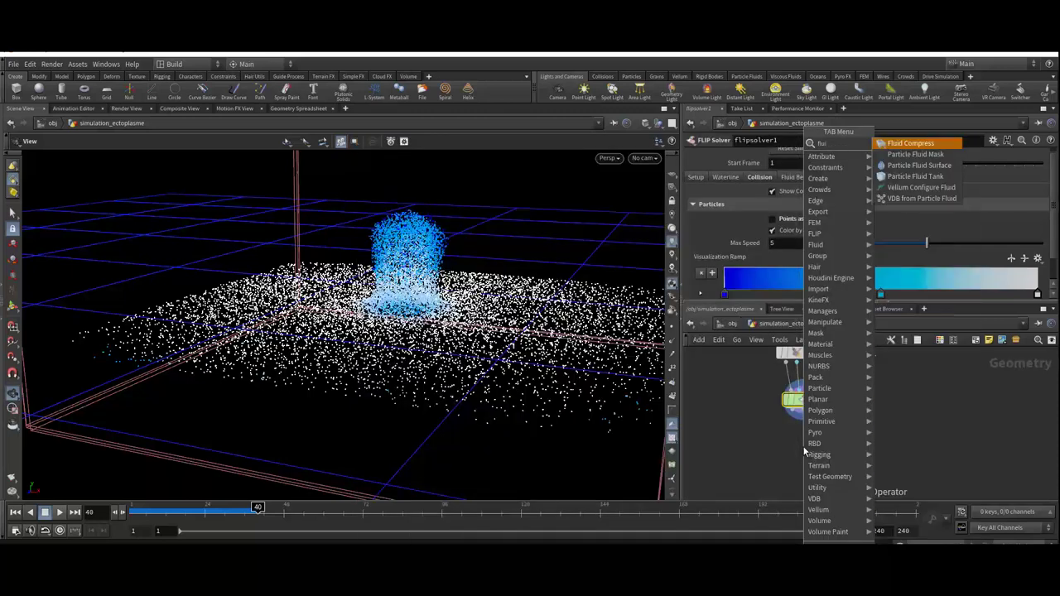
key("Return")
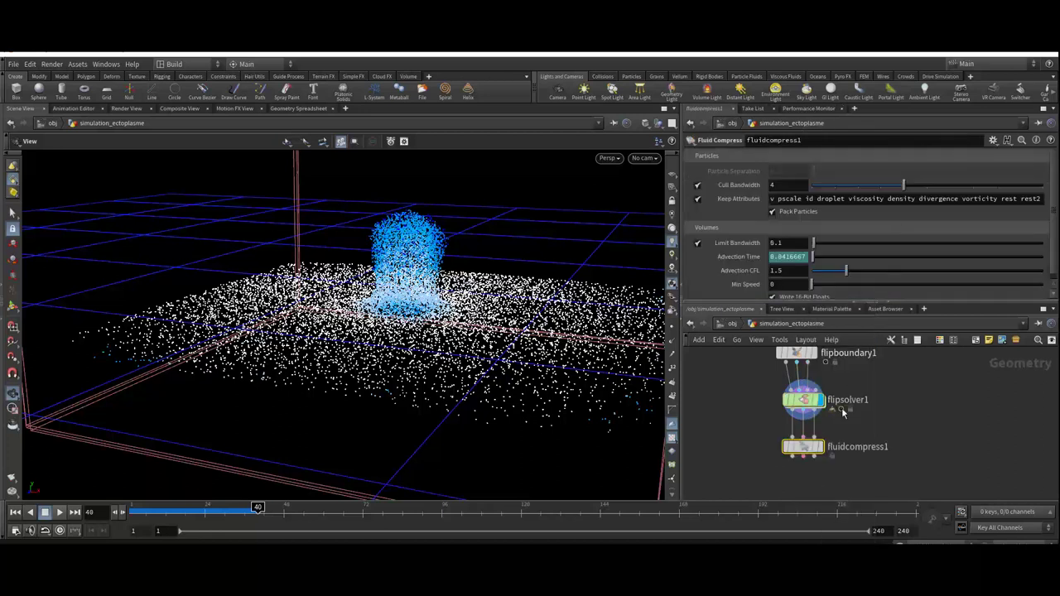
left_click(819, 455)
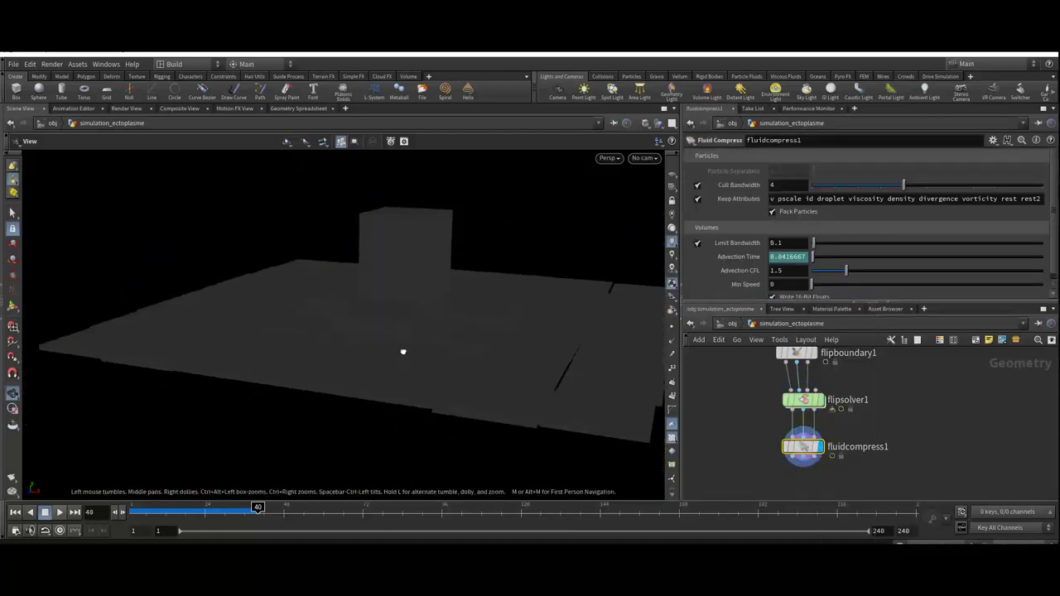
left_click_drag(461, 357, 445, 377)
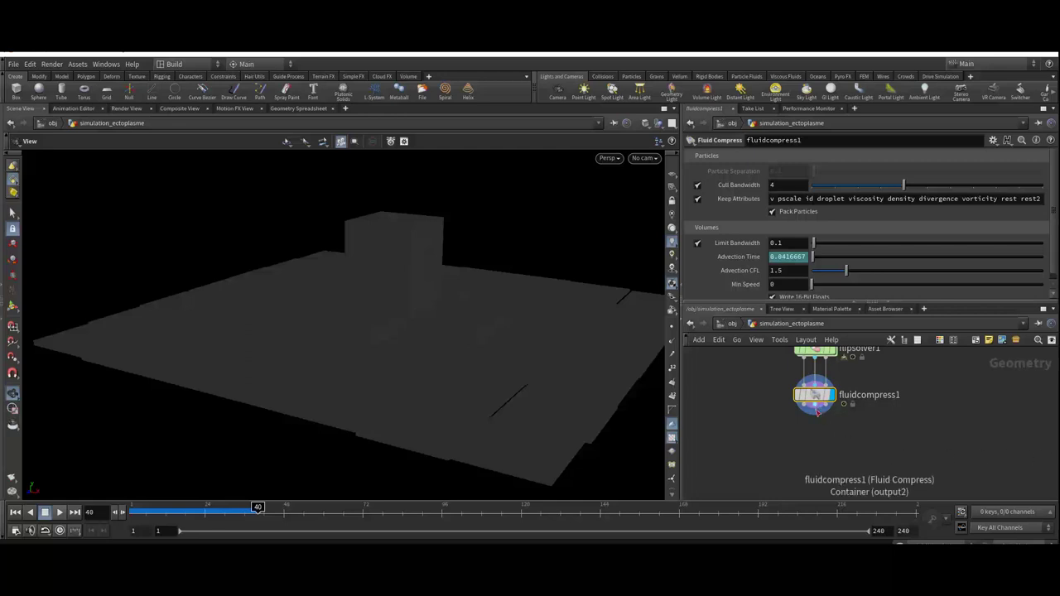
Step: Add a Particle Fluid Surface node below fluidcompress1 and display its meshed output
left_click_drag(817, 412, 820, 452)
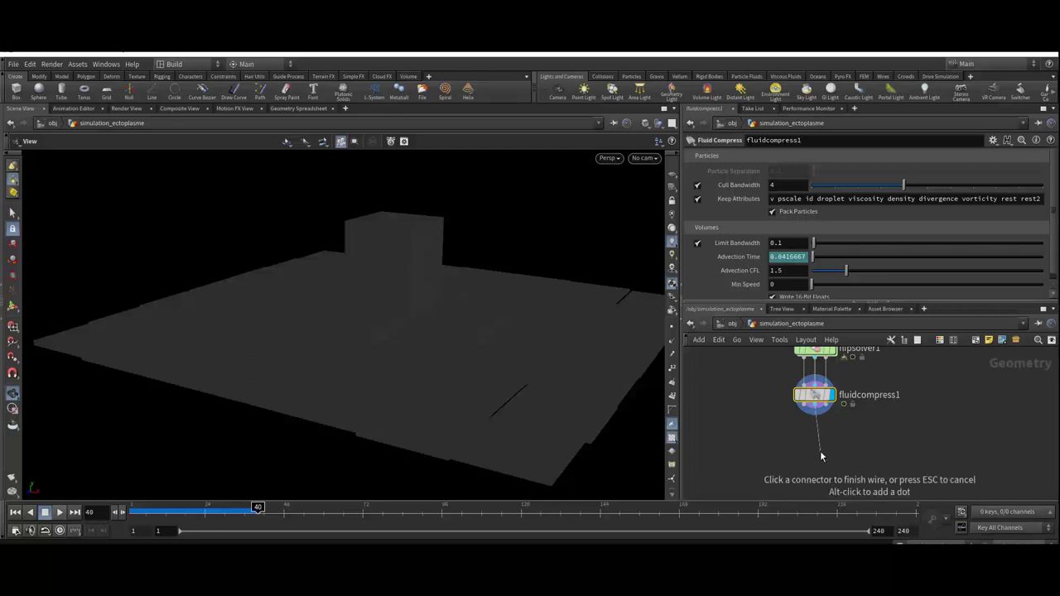
key("Tab")
type("pa")
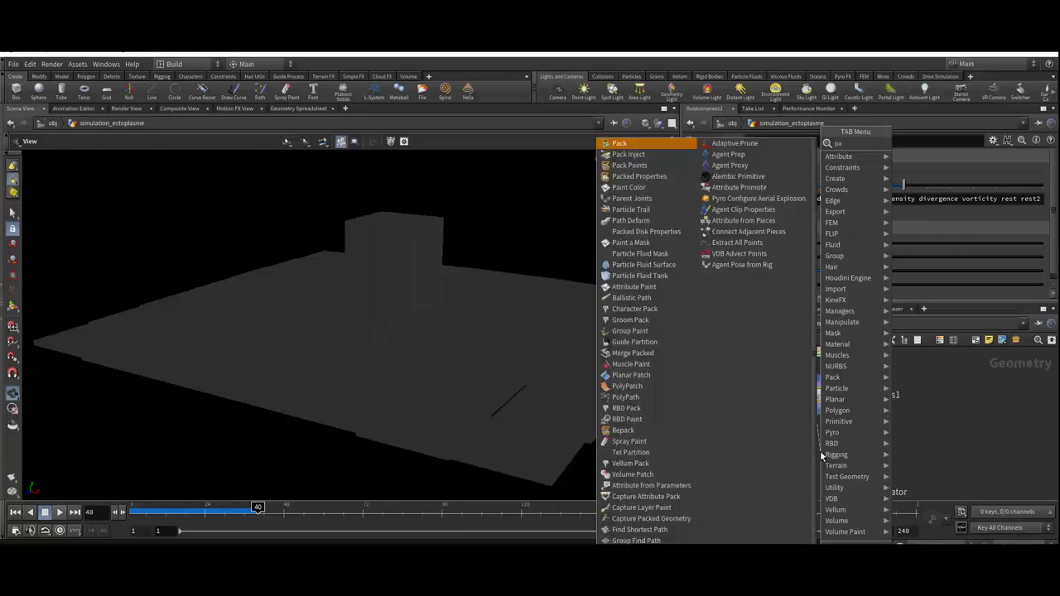
type("rticlef")
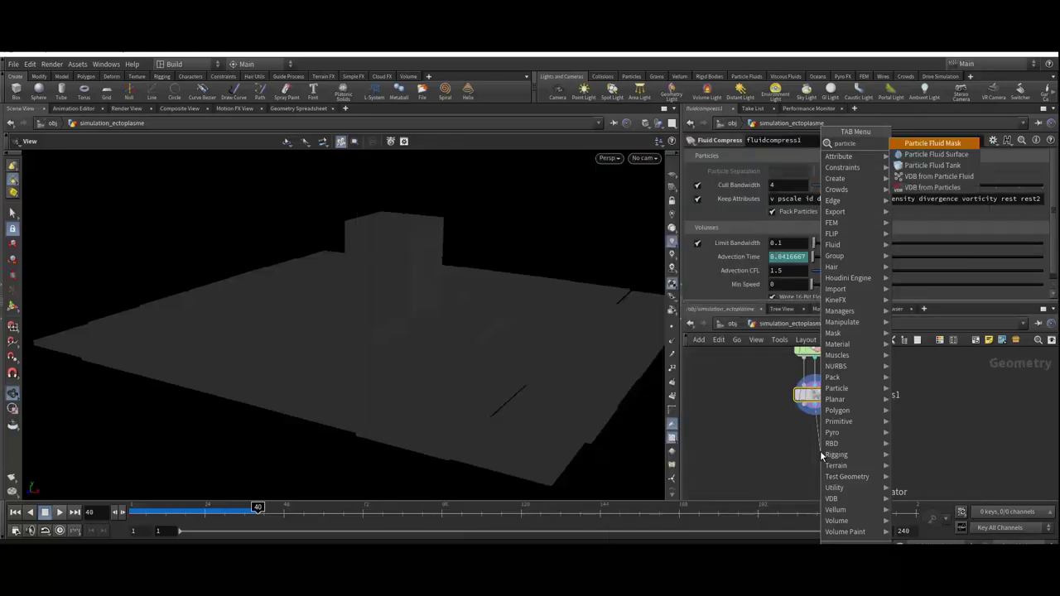
left_click(957, 156)
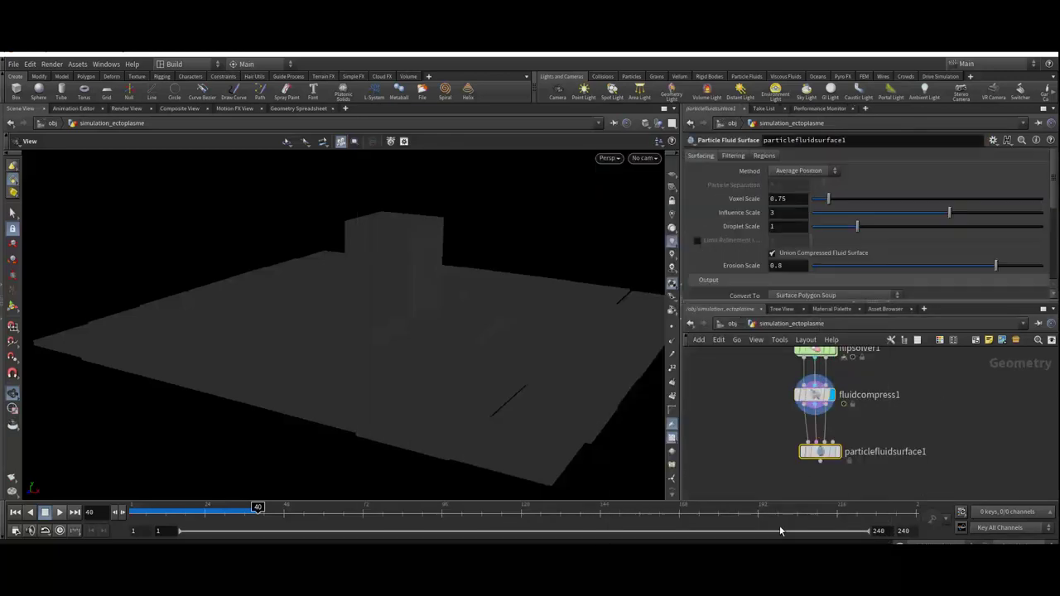
left_click(838, 452)
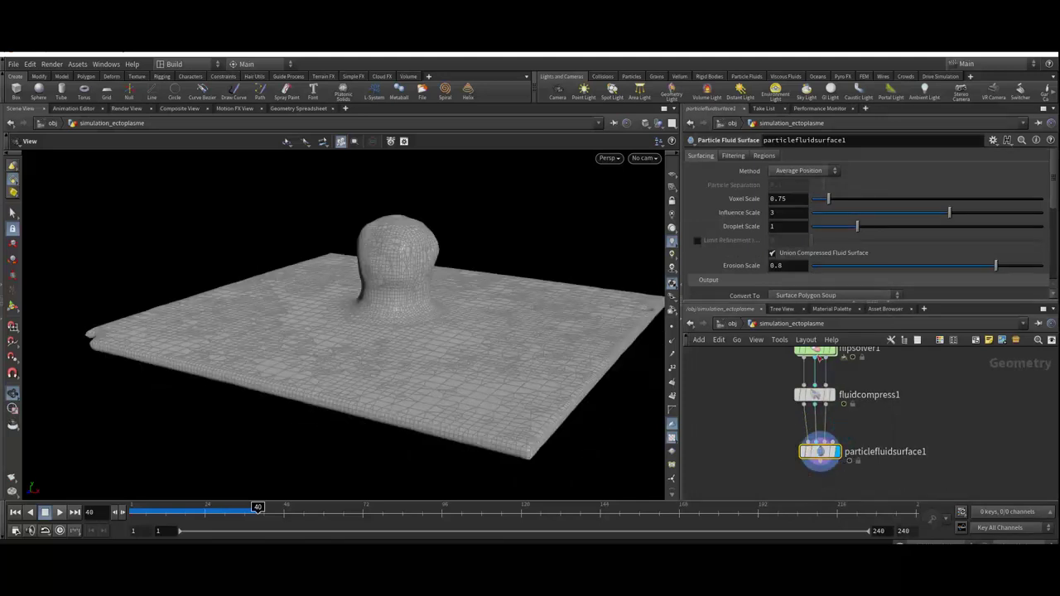
scroll(825, 284, "down", 1)
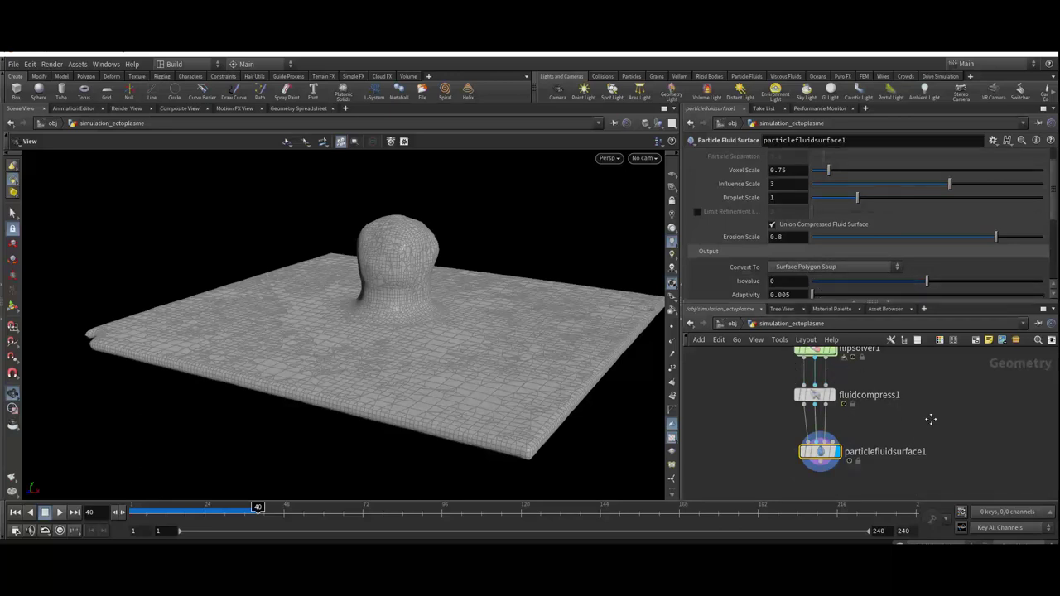
mouse_move(931, 419)
middle_mouse_down()
mouse_move(938, 435)
mouse_move(934, 417)
middle_mouse_up()
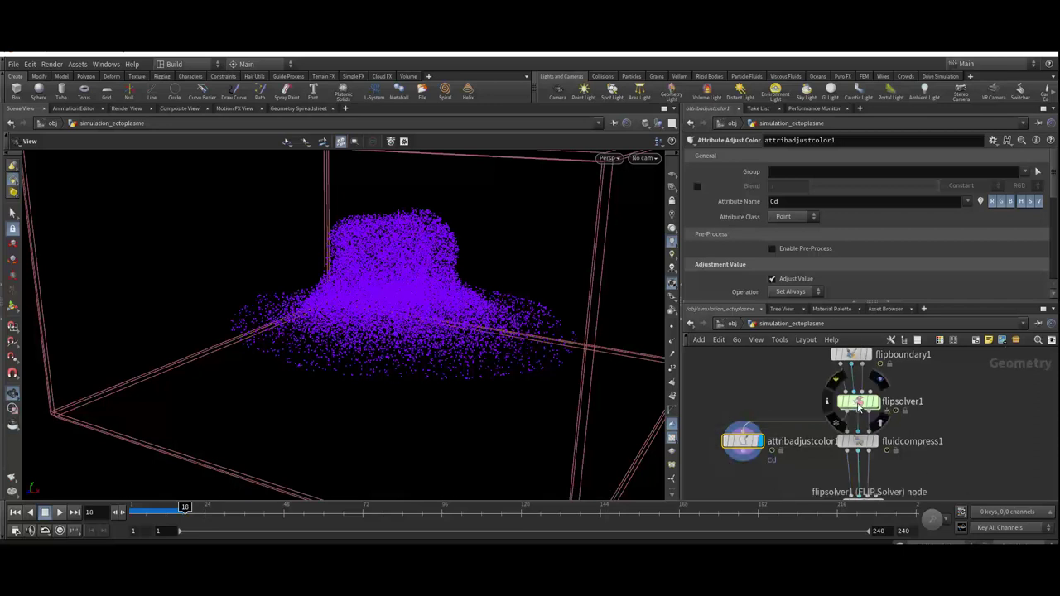
Step: Check the flipsolver1 and attribnoise1 info windows for a temperature attribute, then select flipboundary1
left_click(827, 404)
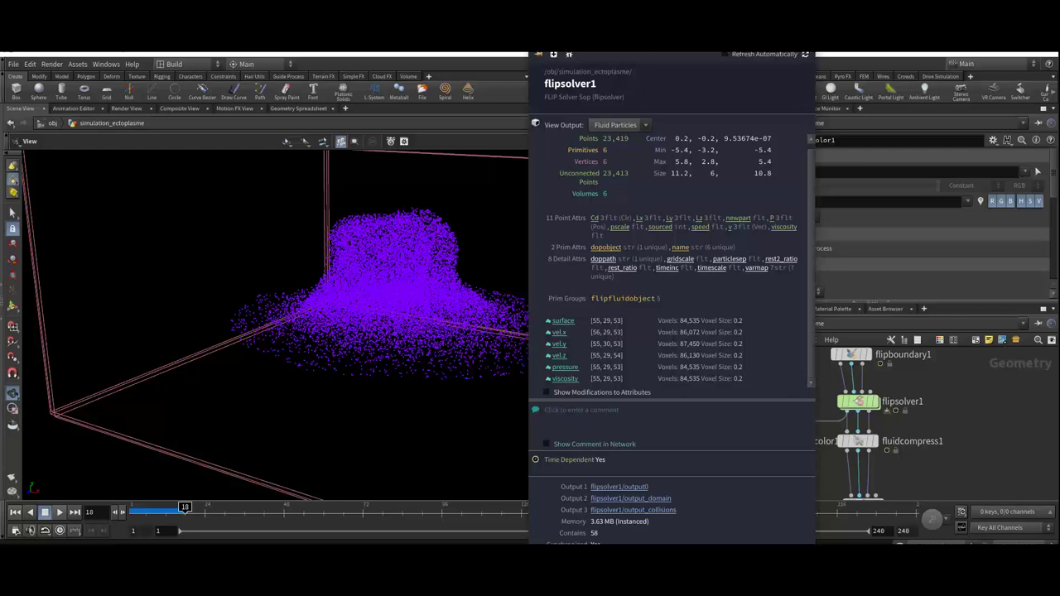
left_click(808, 56)
middle_click_drag(797, 383, 771, 482)
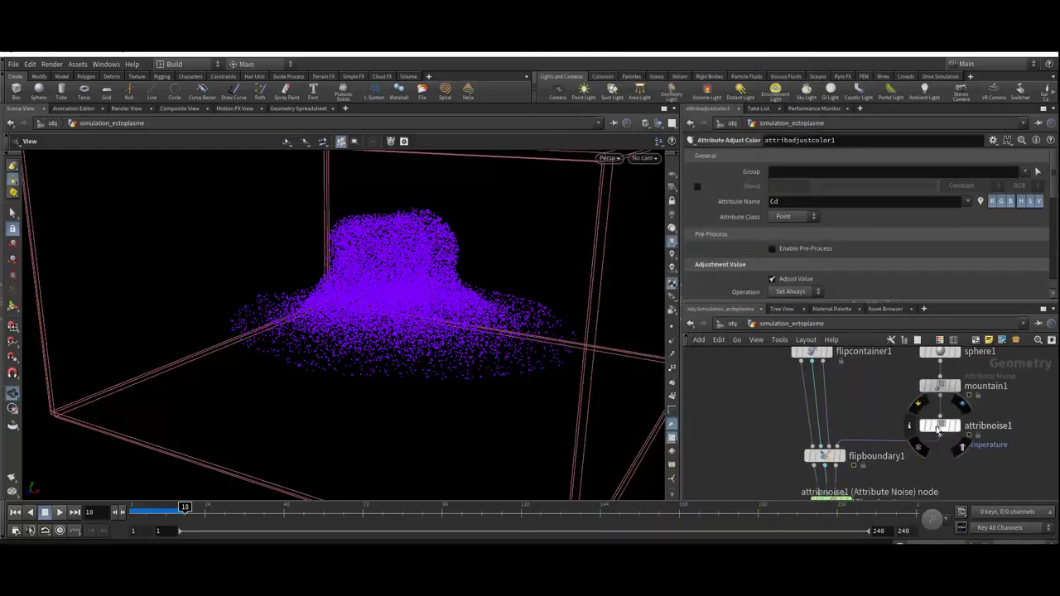
left_click(938, 436)
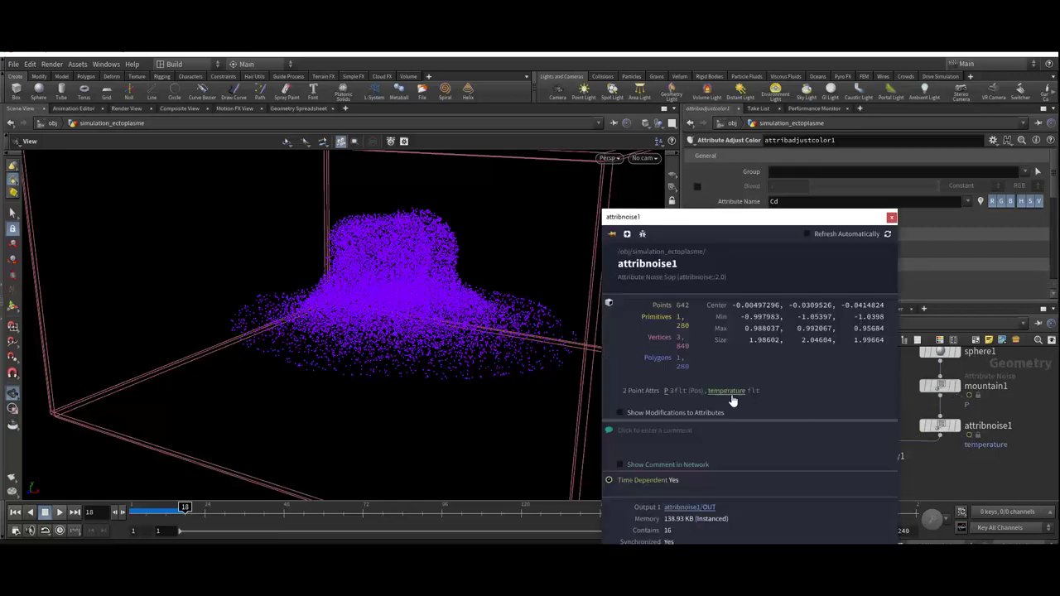
left_click(891, 218)
middle_click_drag(854, 395, 847, 408)
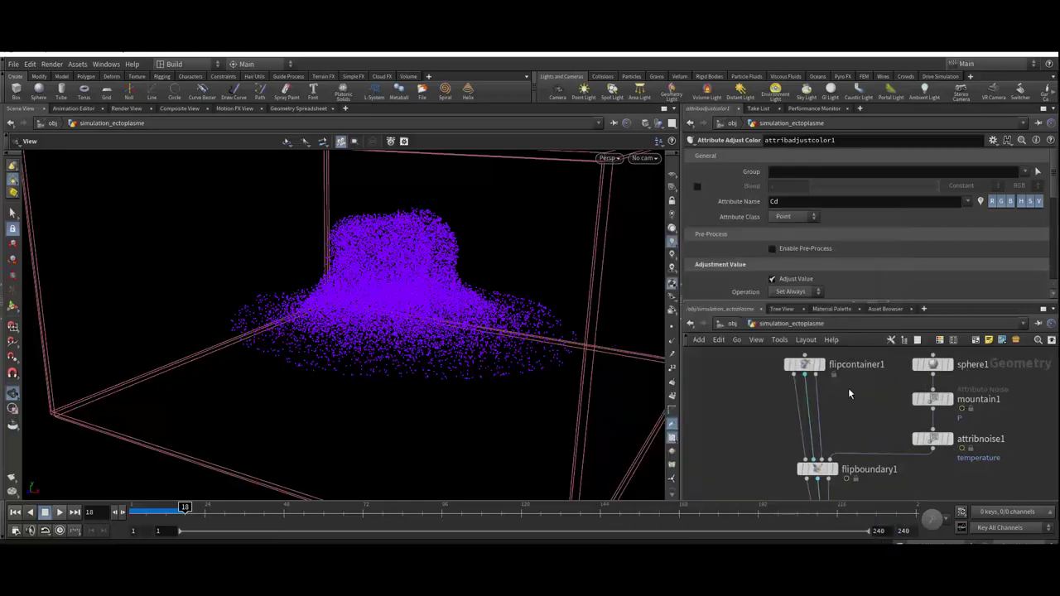
left_click(820, 466)
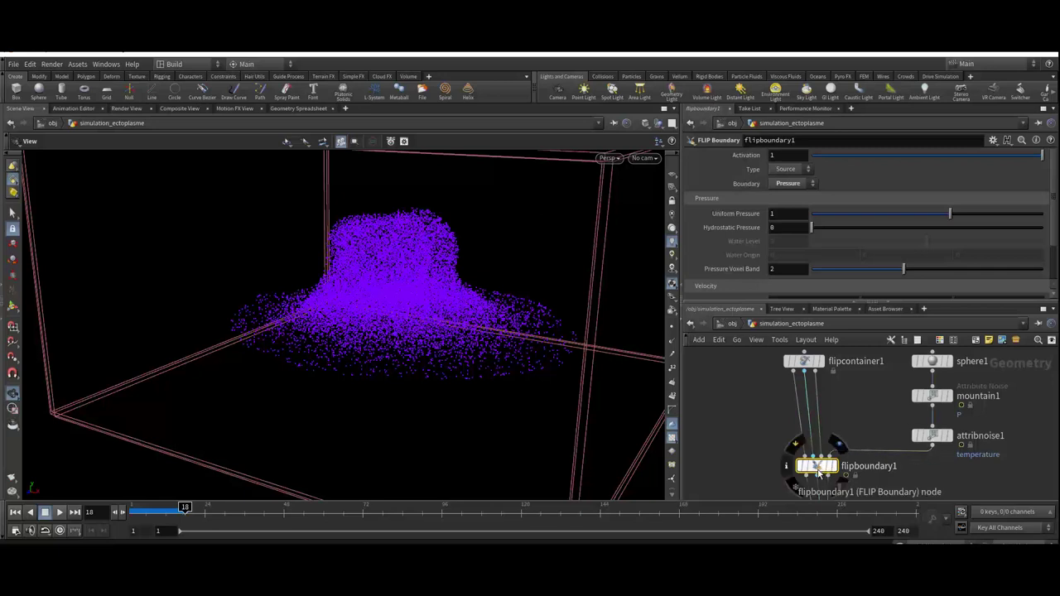
Step: On flipcontainer1, enable Add Vorticity Attribute and add a custom point attribute named temperature
left_click(808, 362)
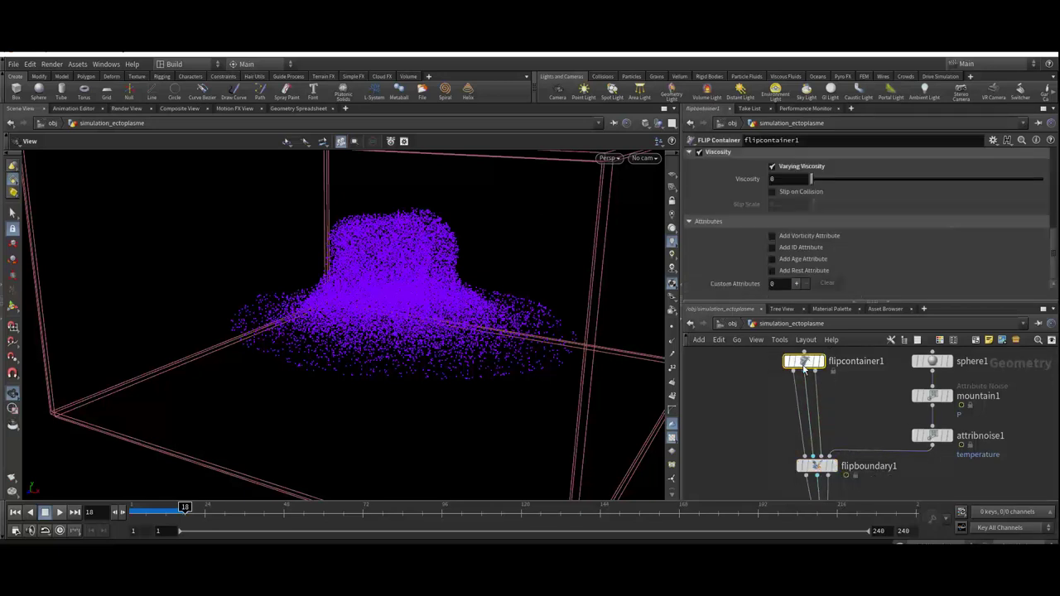
left_click(805, 237)
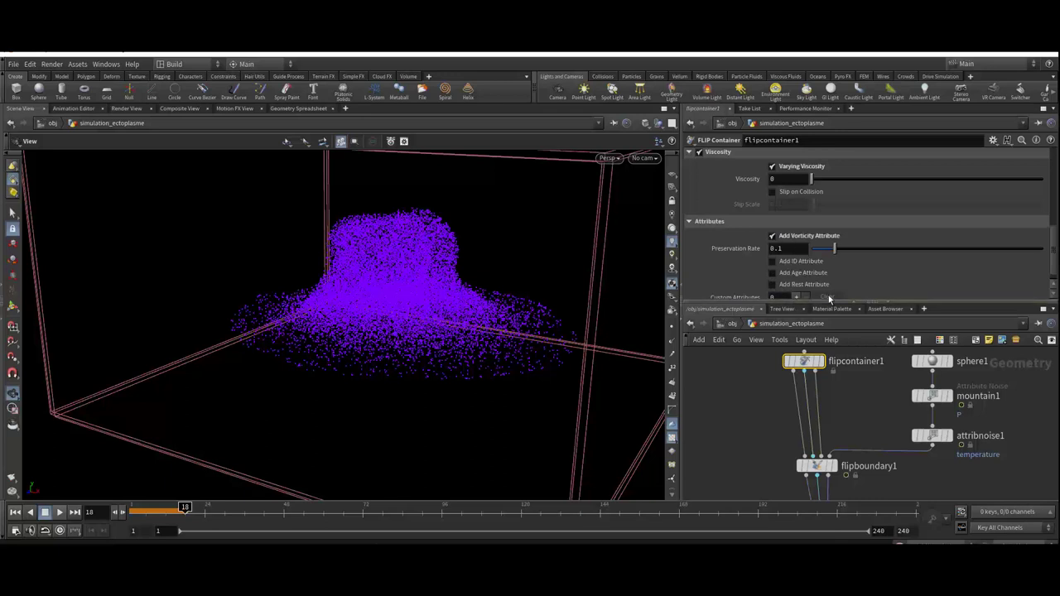
scroll(829, 298, "down", 1)
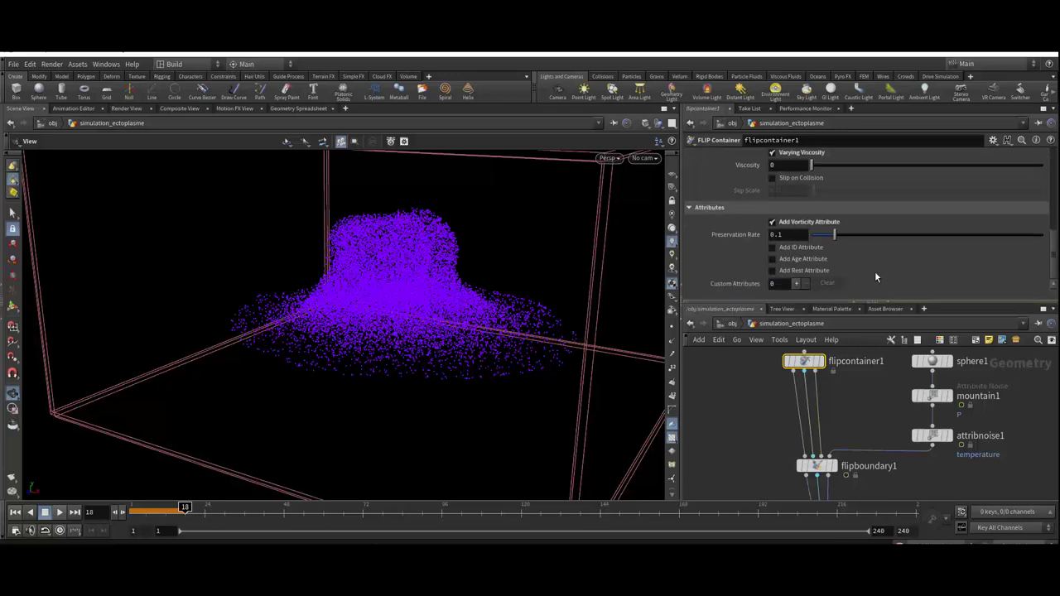
left_click(797, 287)
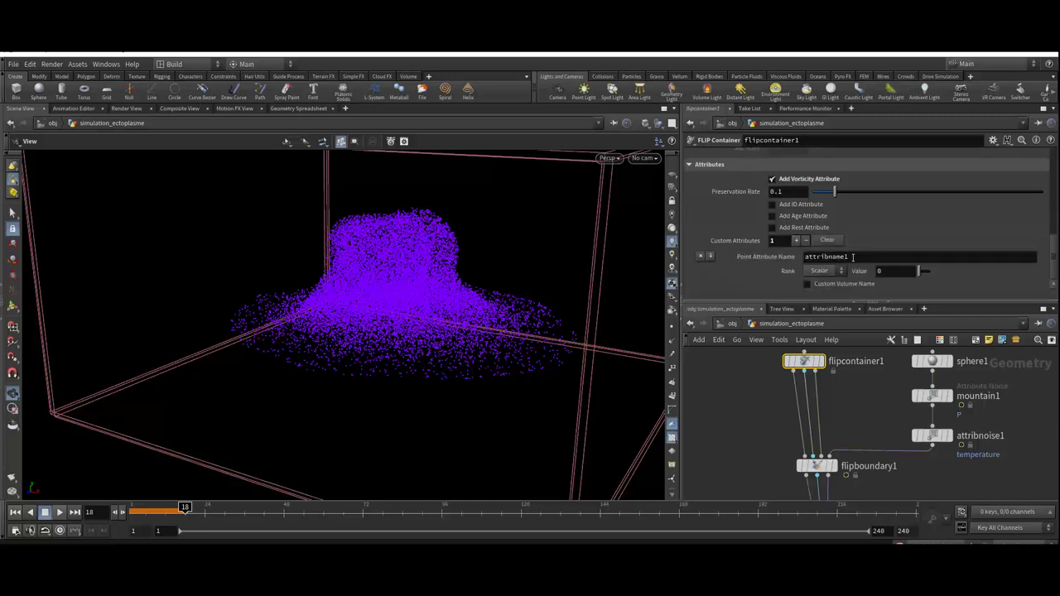
double_click(800, 257)
type("Te")
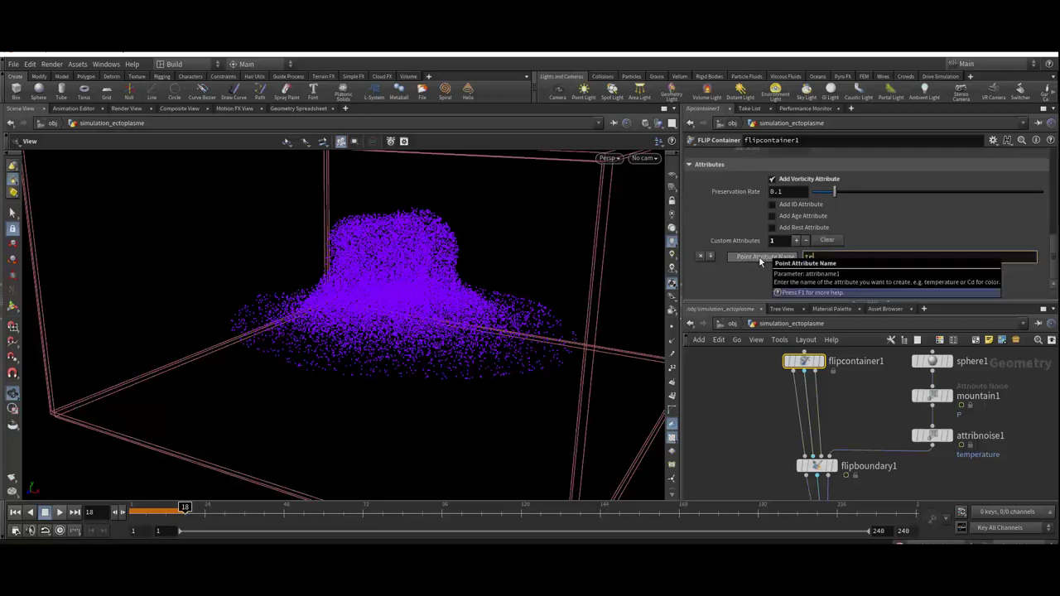
type("mp")
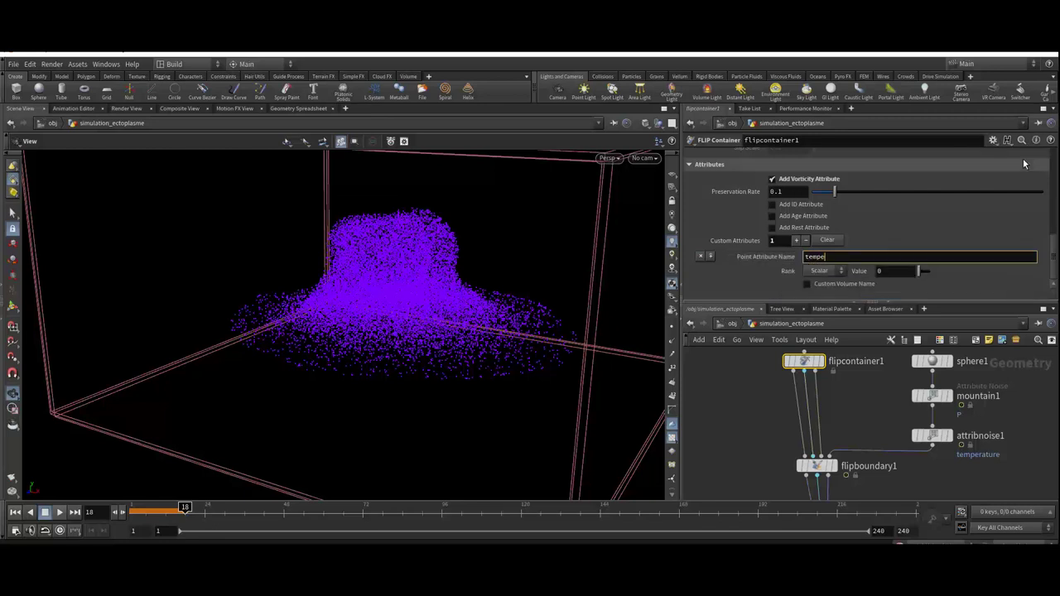
type("e")
key("Return")
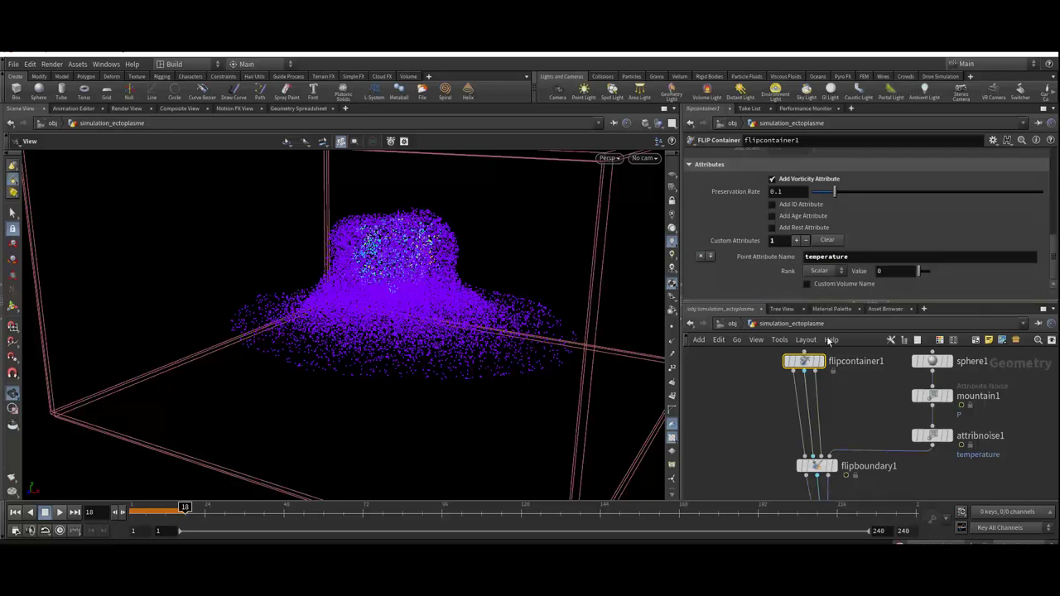
scroll(853, 417, "down", 2)
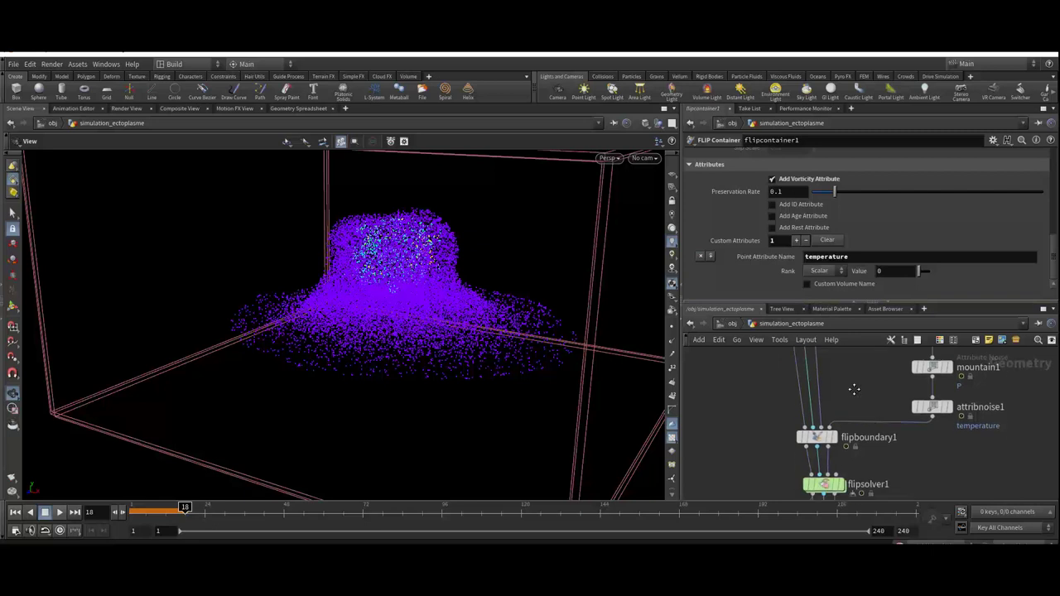
left_click(15, 512)
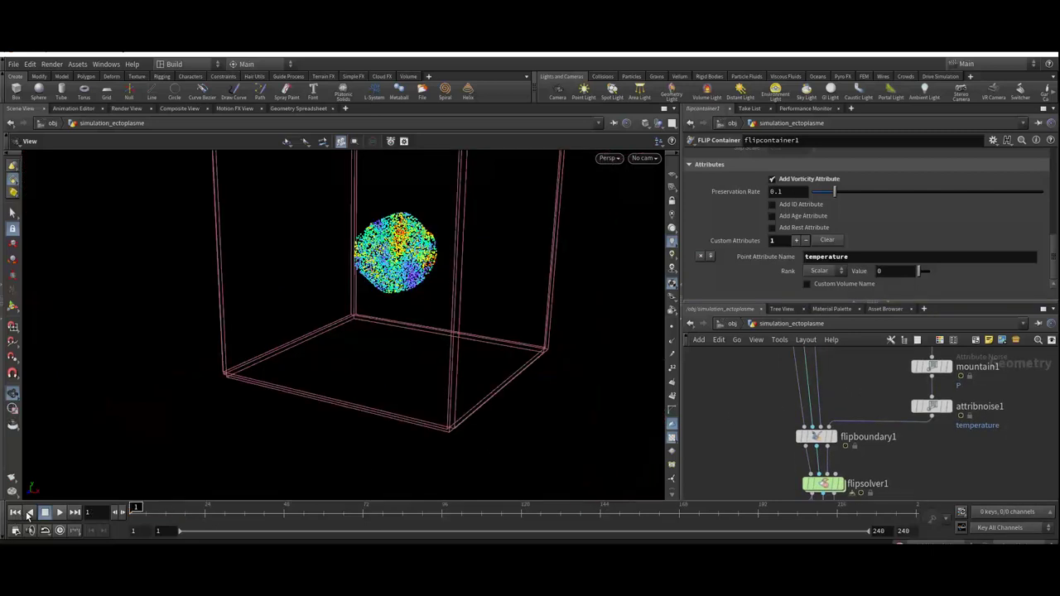
left_click(60, 513)
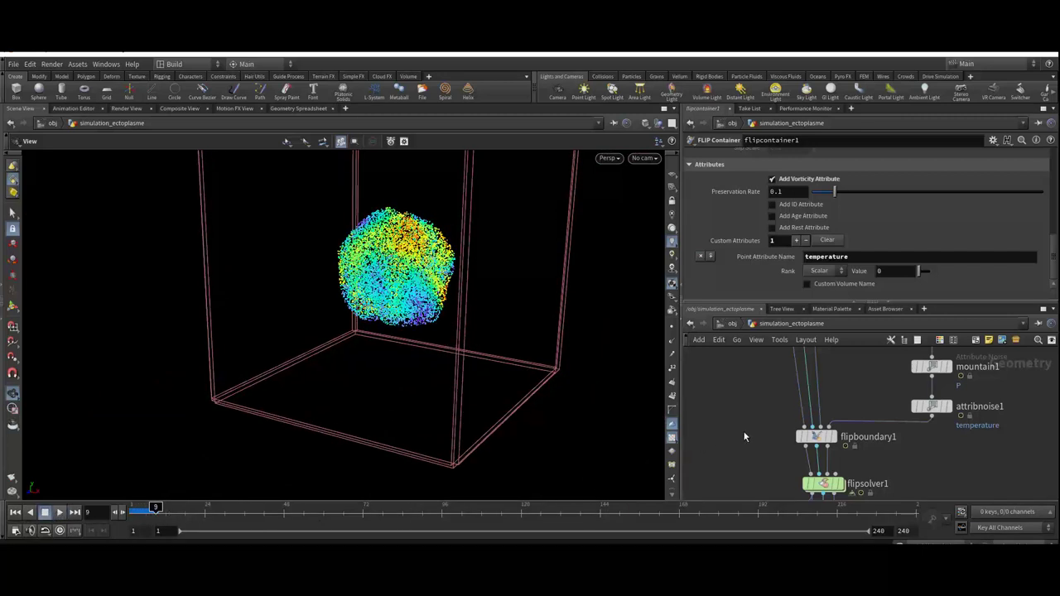
middle_click_drag(743, 437, 737, 496)
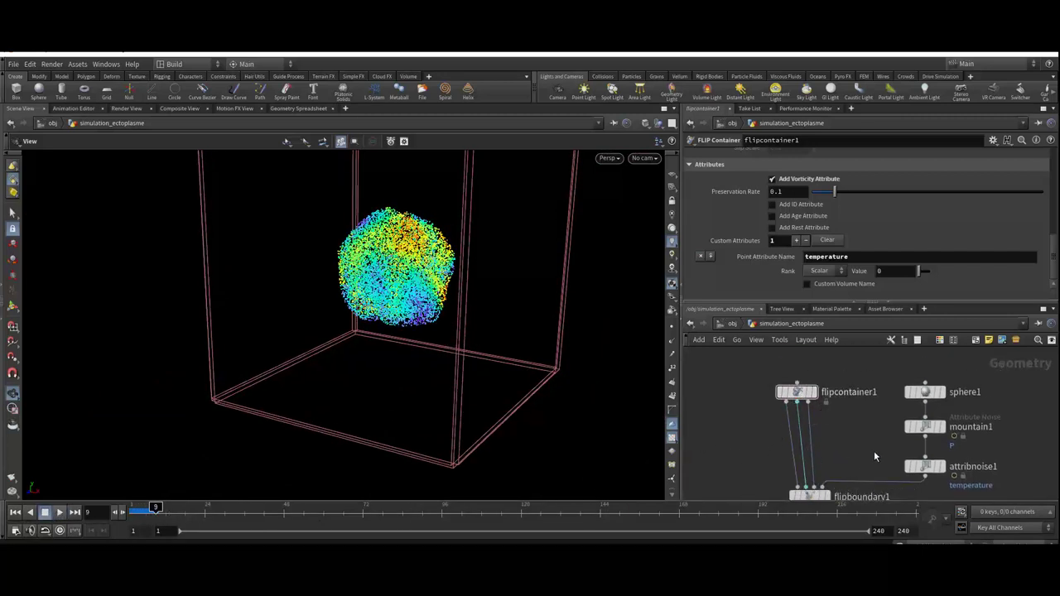
middle_click_drag(874, 456, 857, 382)
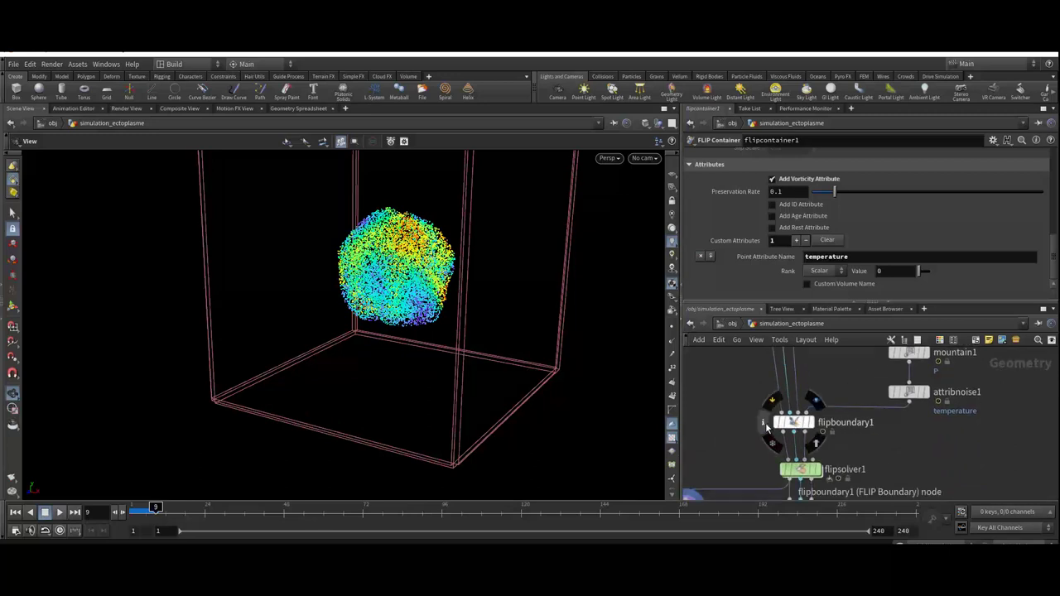
left_click(764, 423)
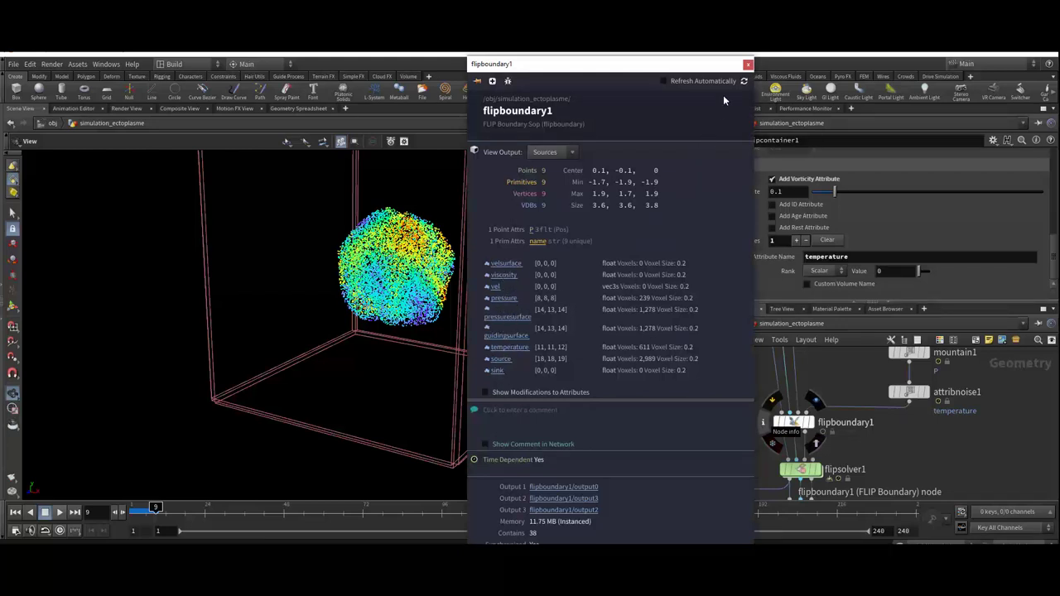
left_click(748, 64)
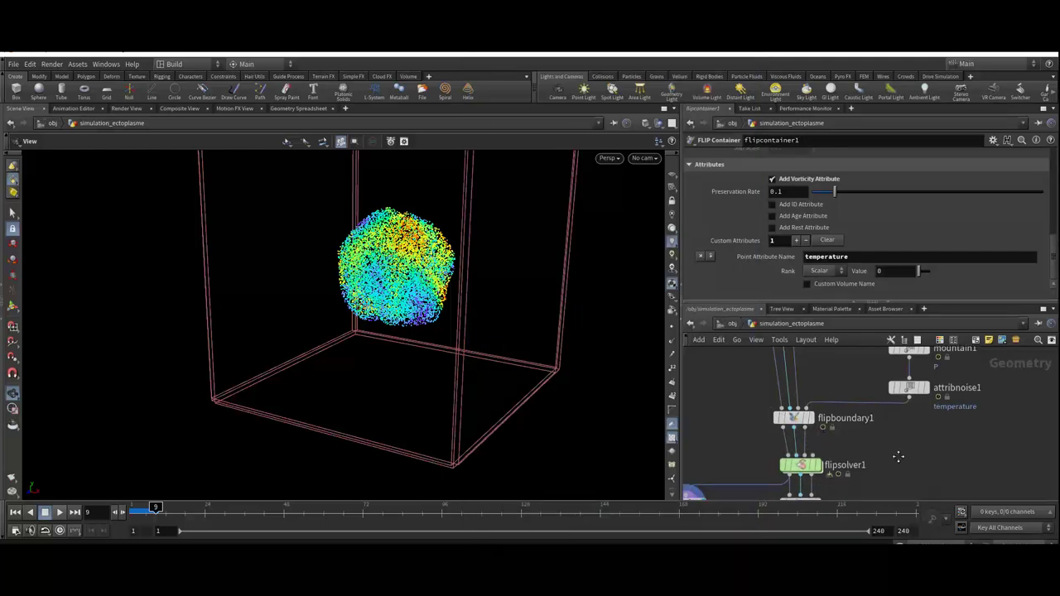
middle_click_drag(897, 456, 894, 406)
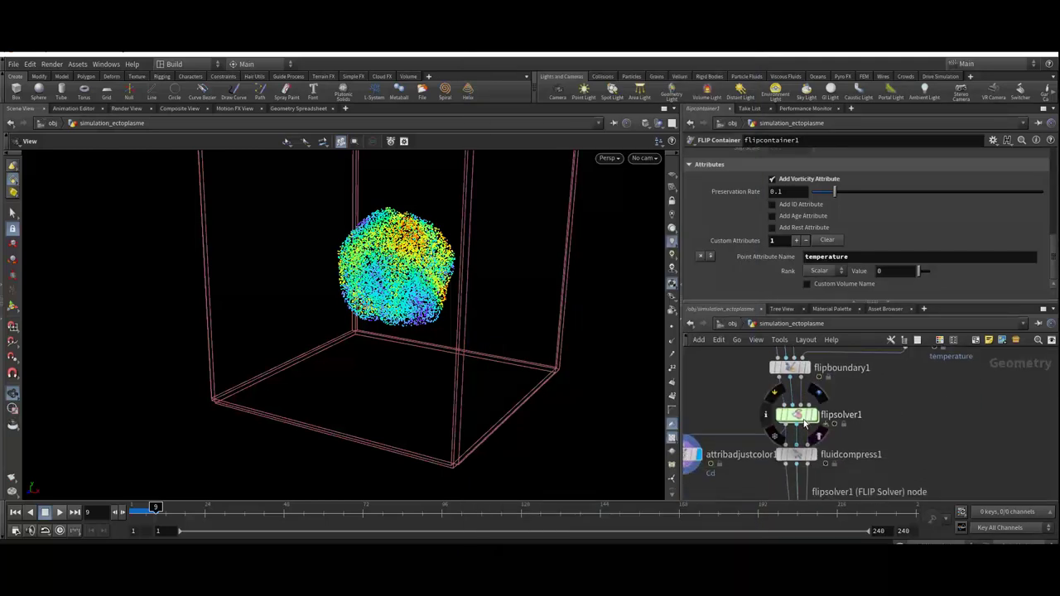
Step: Select attribadjustcolor1, try Pattern Type Constant, then set it back to Remap Attribute
middle_click_drag(857, 439, 943, 414)
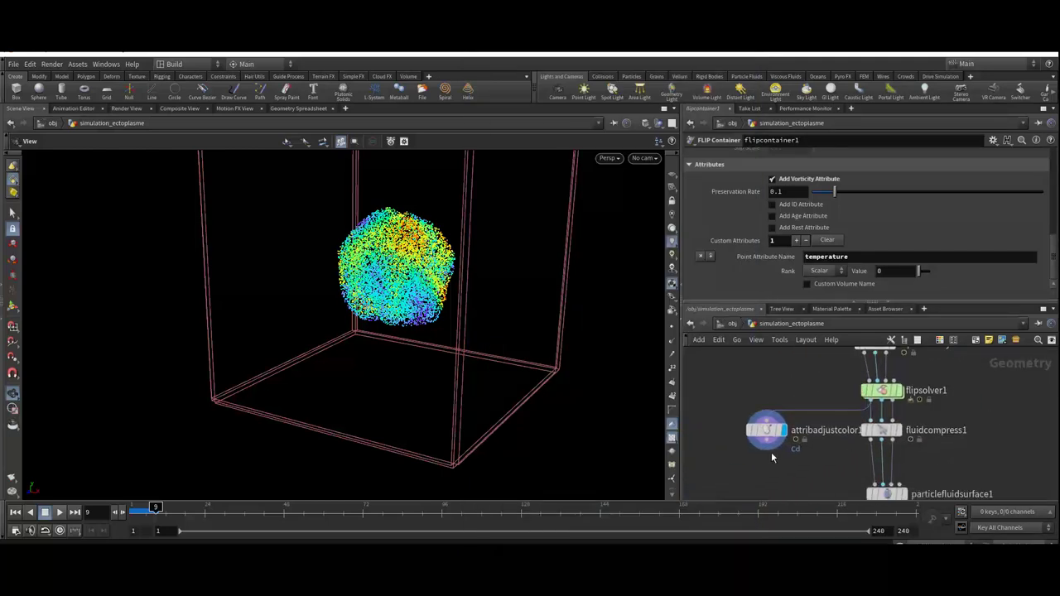
left_click(768, 437)
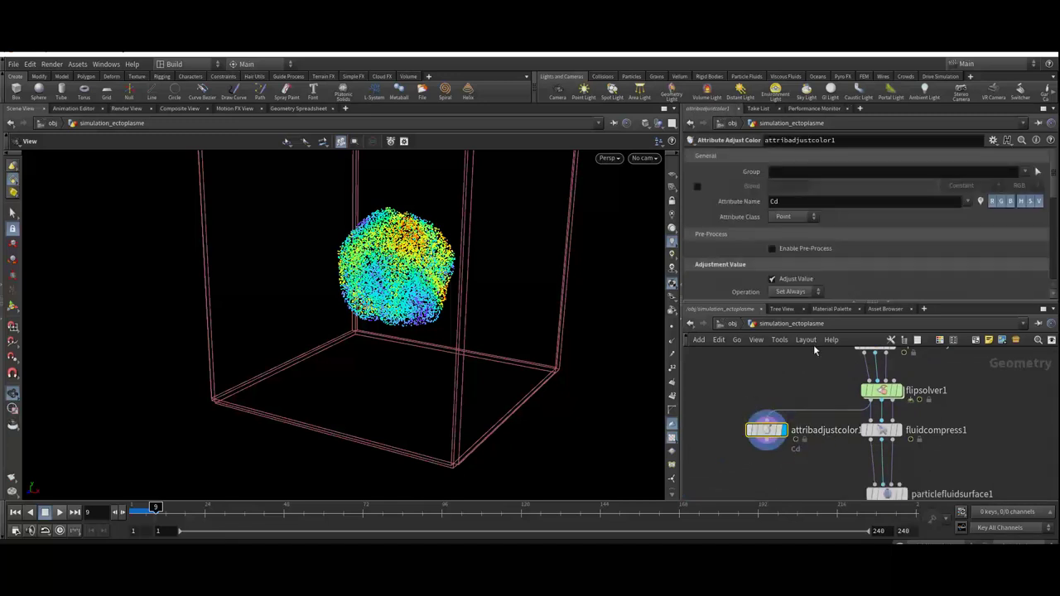
scroll(854, 234, "down", 2)
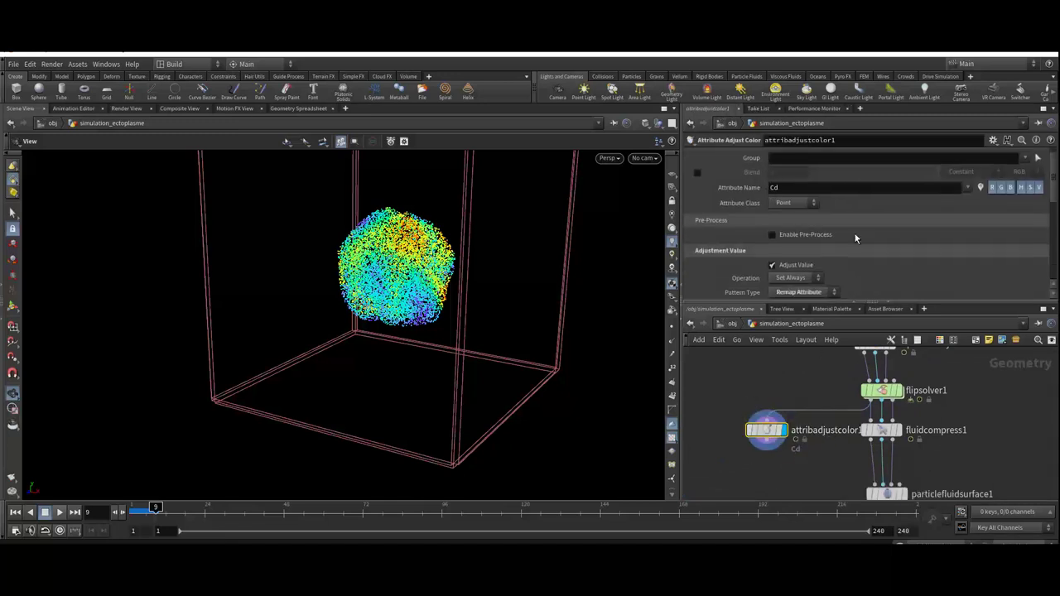
scroll(854, 233, "down", 2)
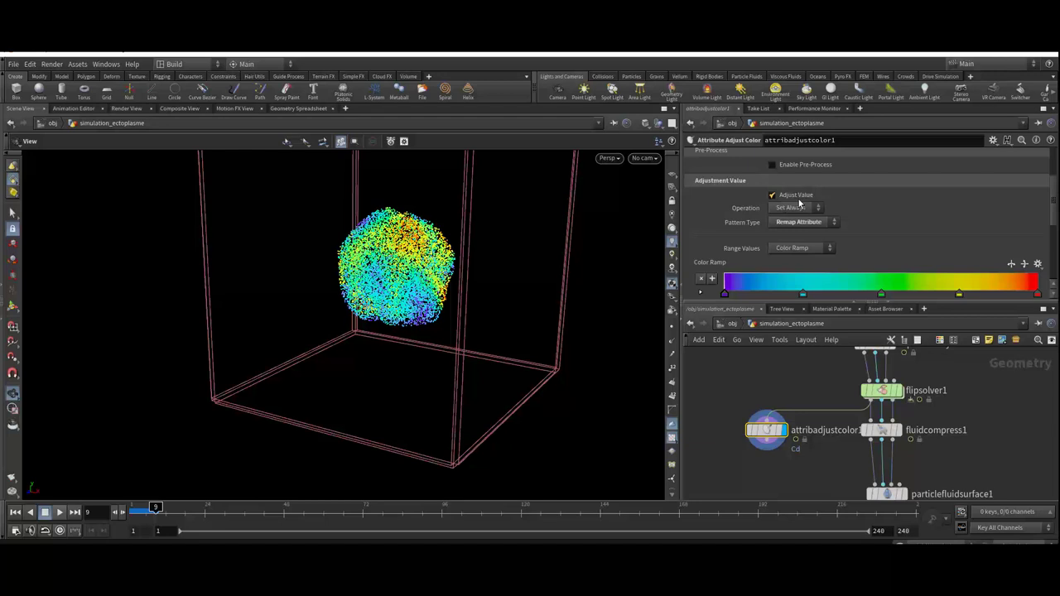
left_click(796, 221)
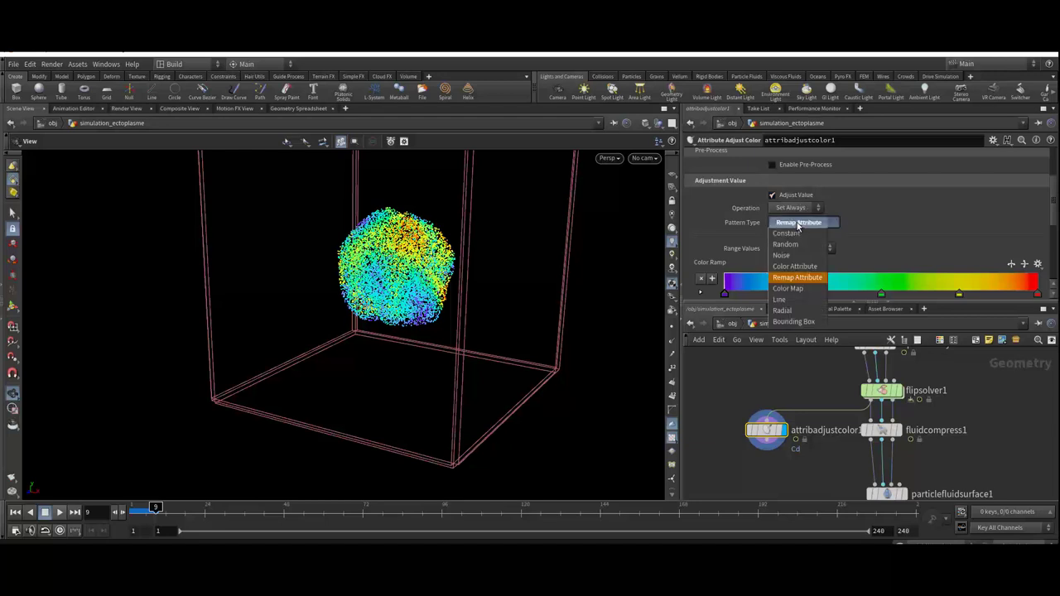
left_click(794, 237)
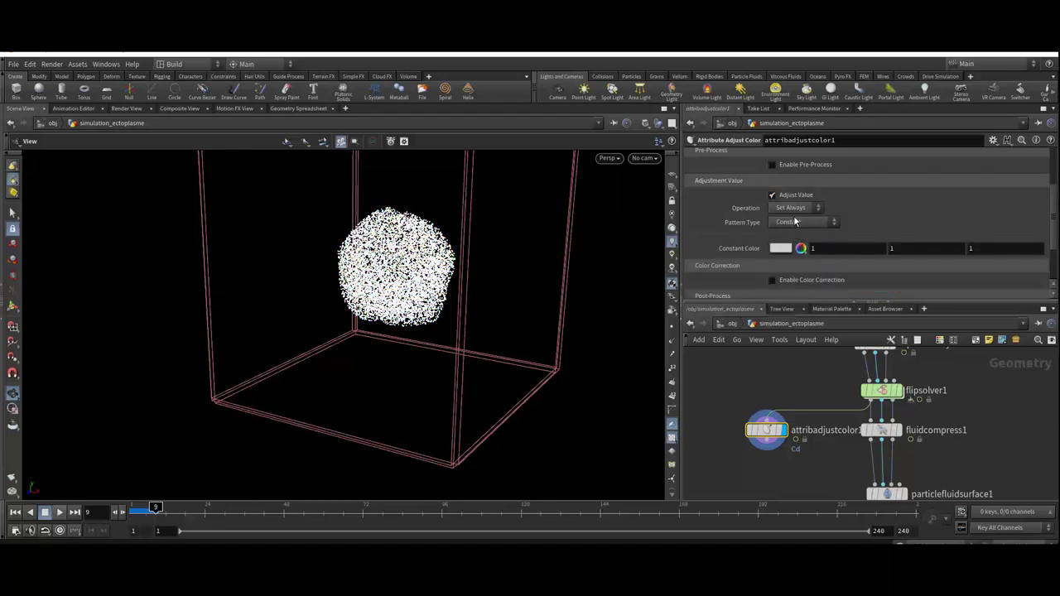
left_click(795, 223)
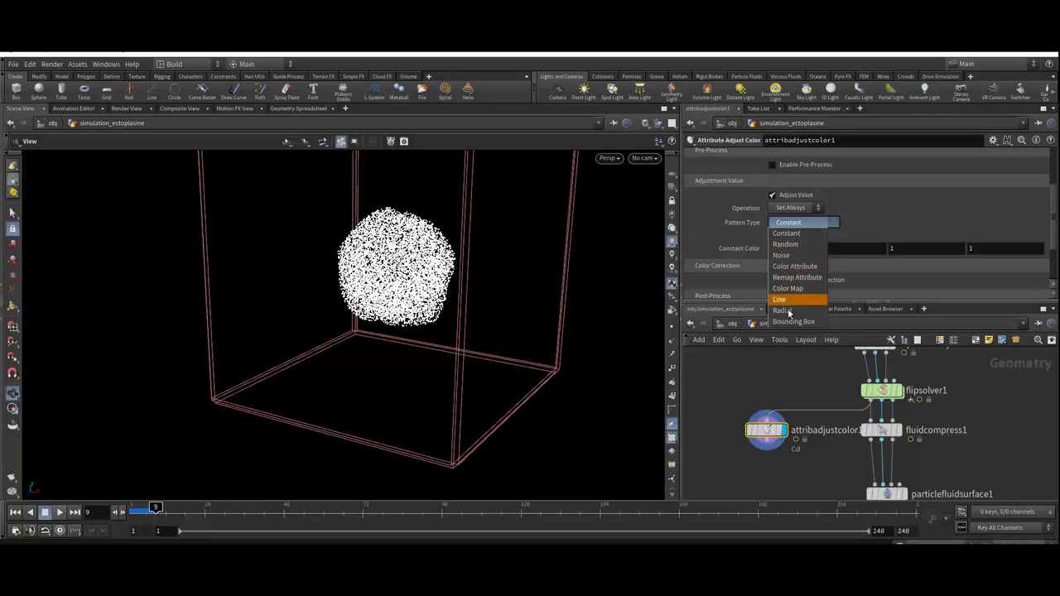
left_click(787, 277)
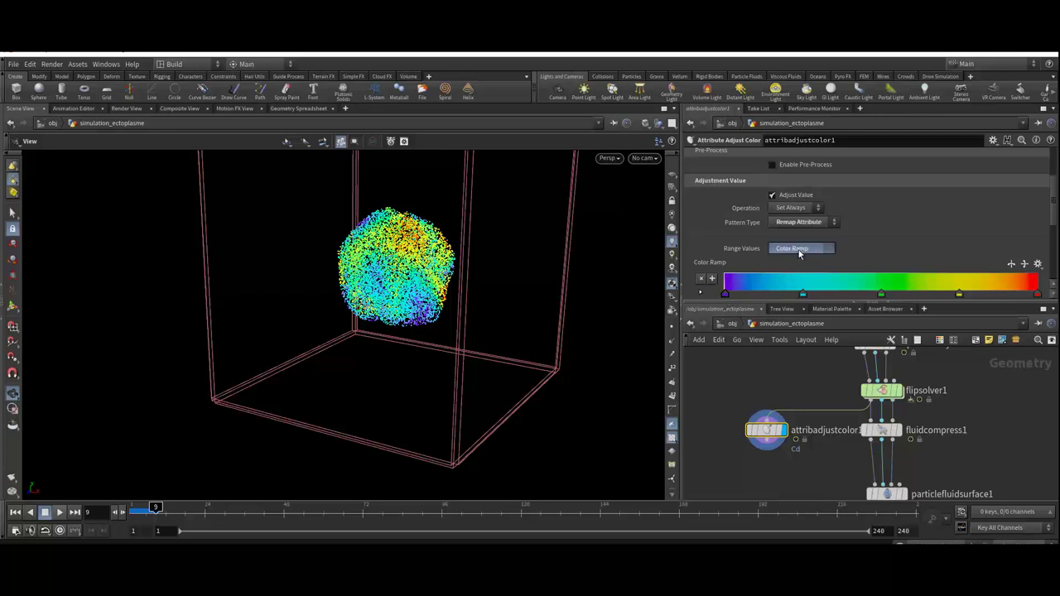
Step: Keep Range Values on Color Ramp and view attribadjustcolor1's node info
left_click(799, 250)
left_click(792, 270)
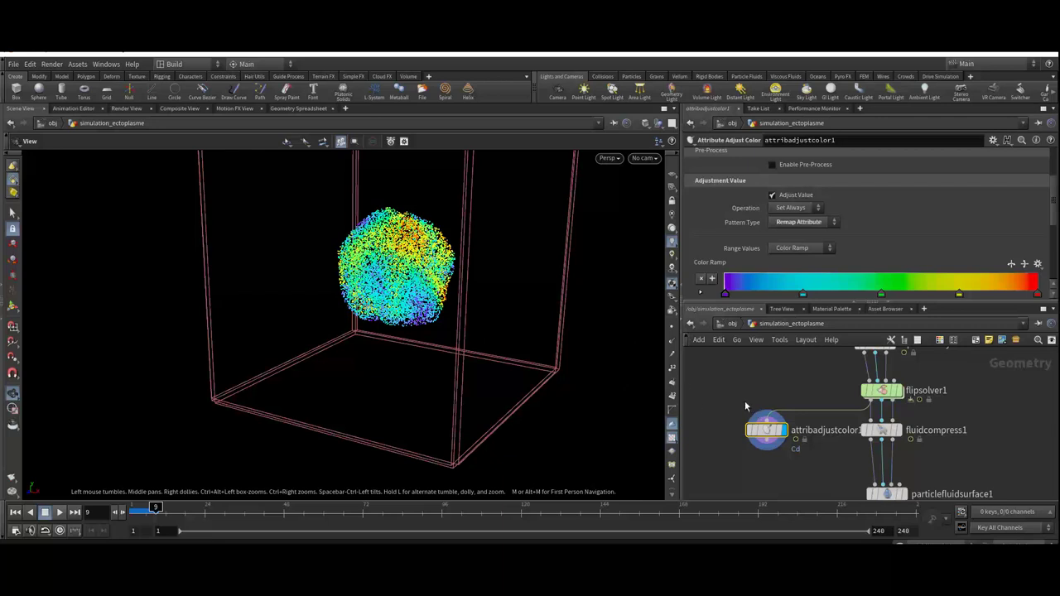
scroll(735, 394, "down", 1)
scroll(731, 384, "down", 1)
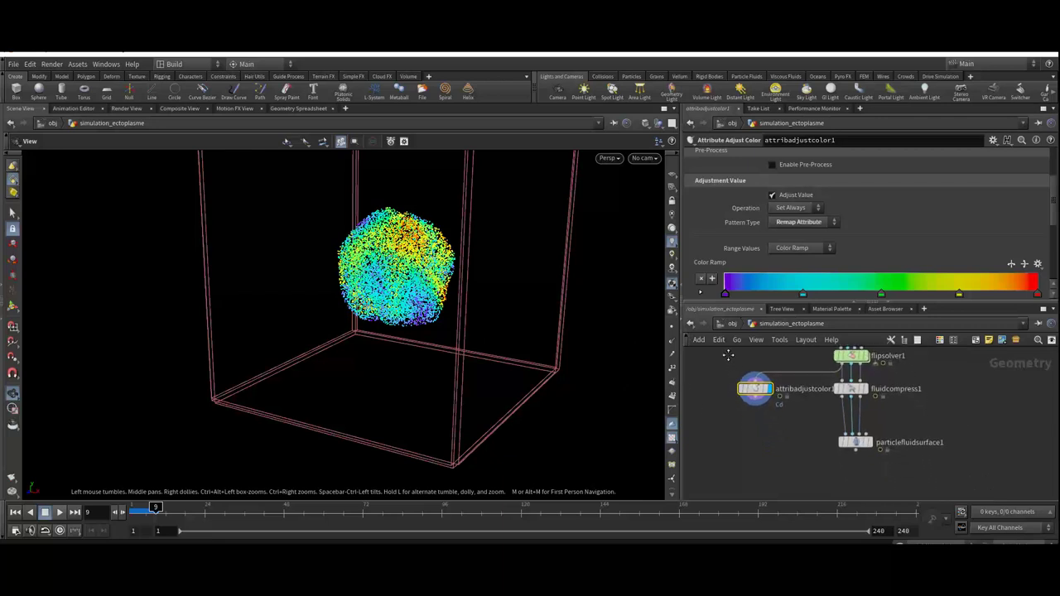
scroll(727, 374, "down", 1)
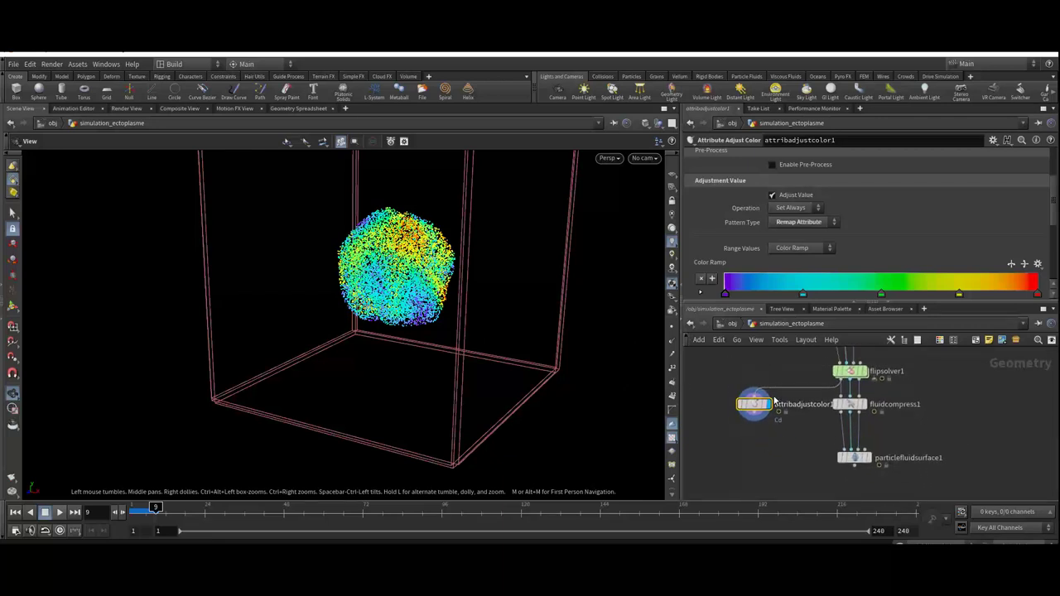
middle_click_drag(818, 460, 807, 457)
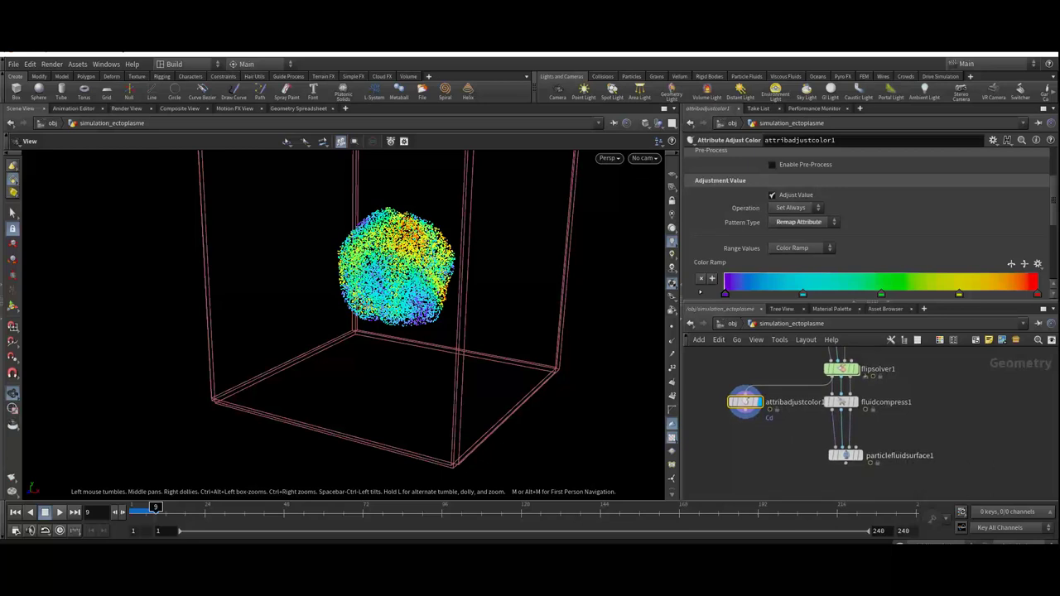
middle_click(722, 410)
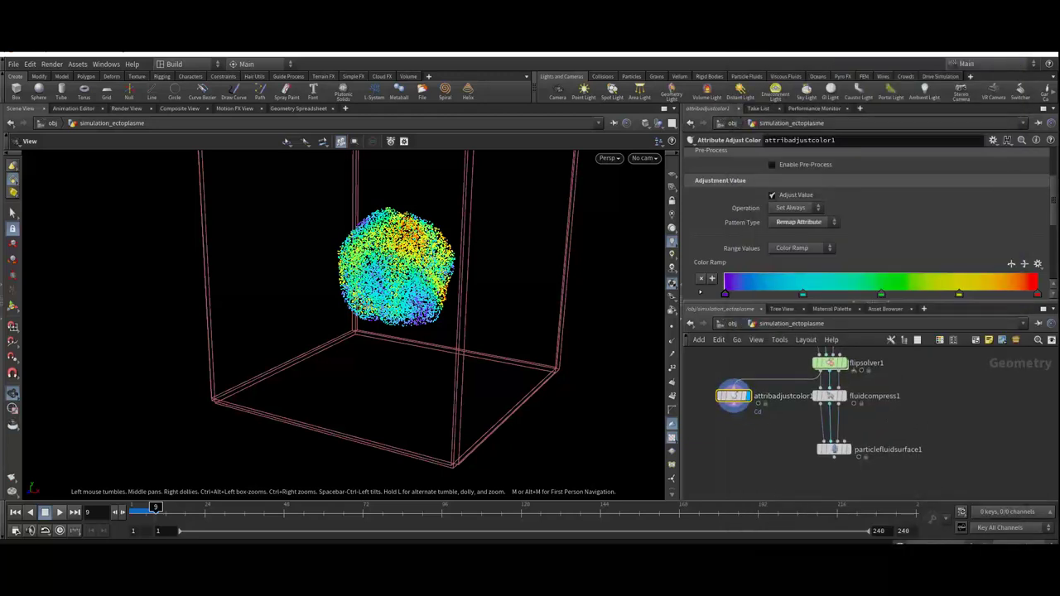
Step: Select particlefluidsurface1 and display its rainbow-coloured meshed fluid surface in the viewport
left_click(834, 450)
scroll(706, 388, "up", 3)
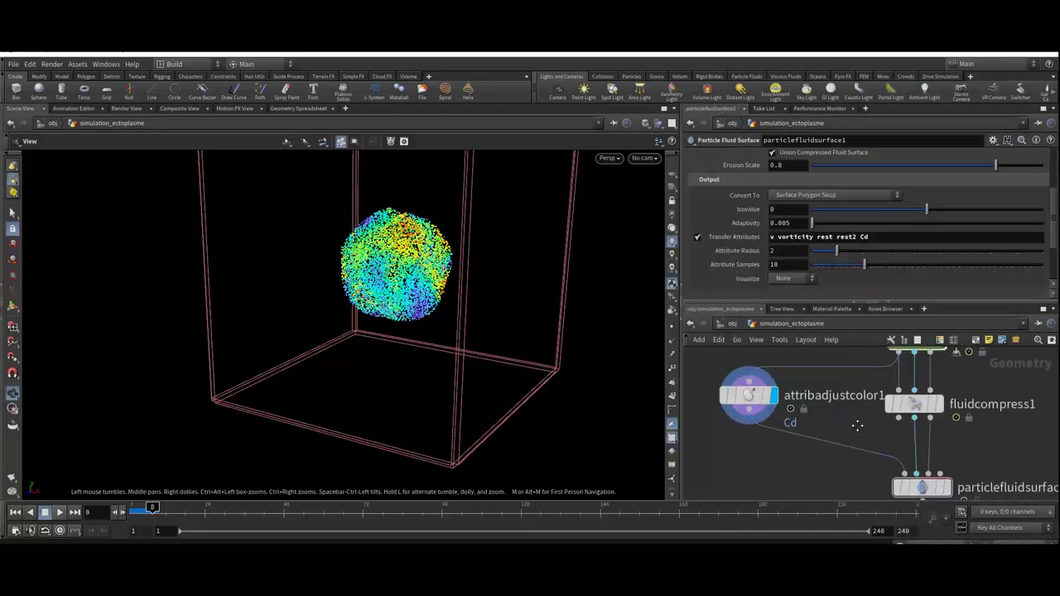
middle_click_drag(868, 449, 833, 402)
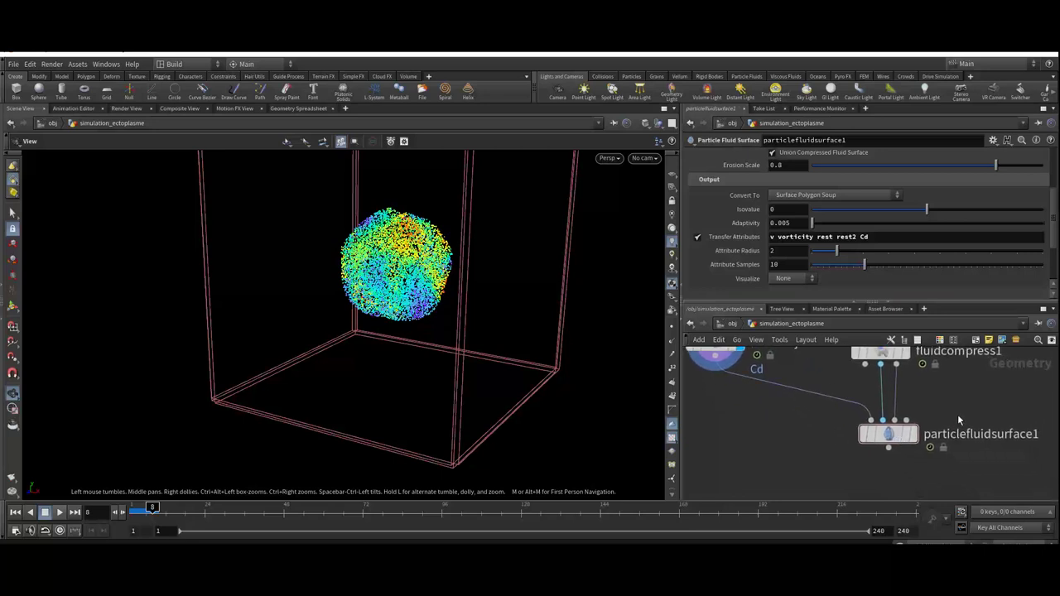
middle_click_drag(714, 364, 732, 396)
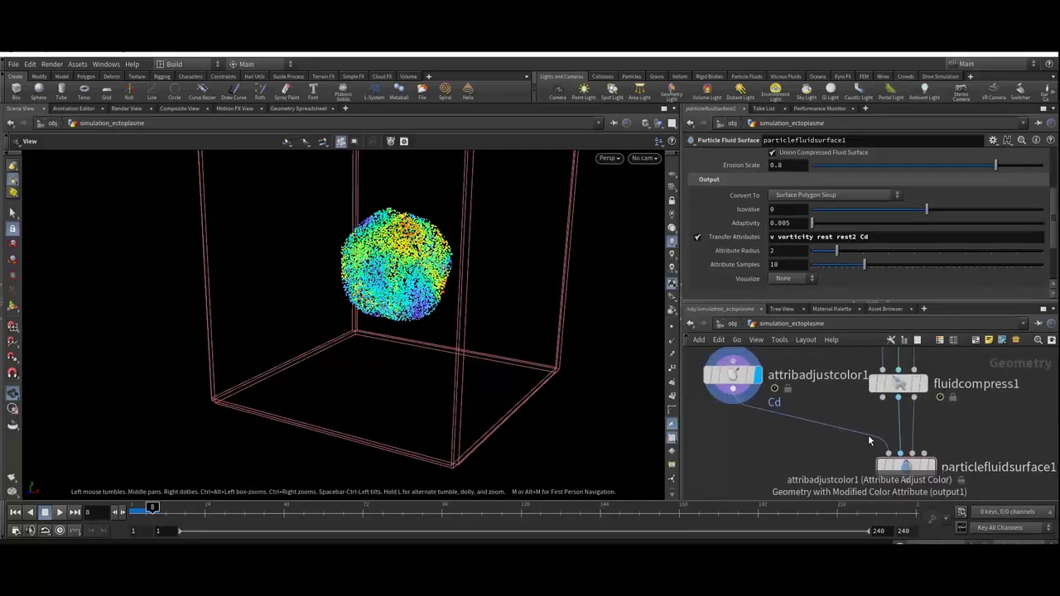
left_click(933, 473)
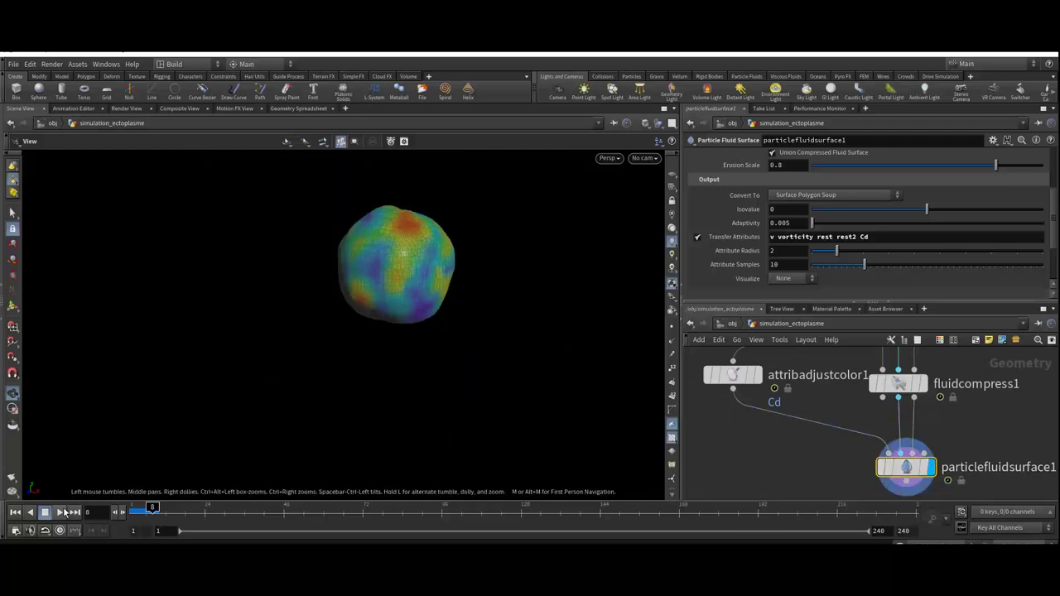
Step: Play the simulation to frame 24 and orbit around the collapsing rainbow fluid surface
left_click(61, 513)
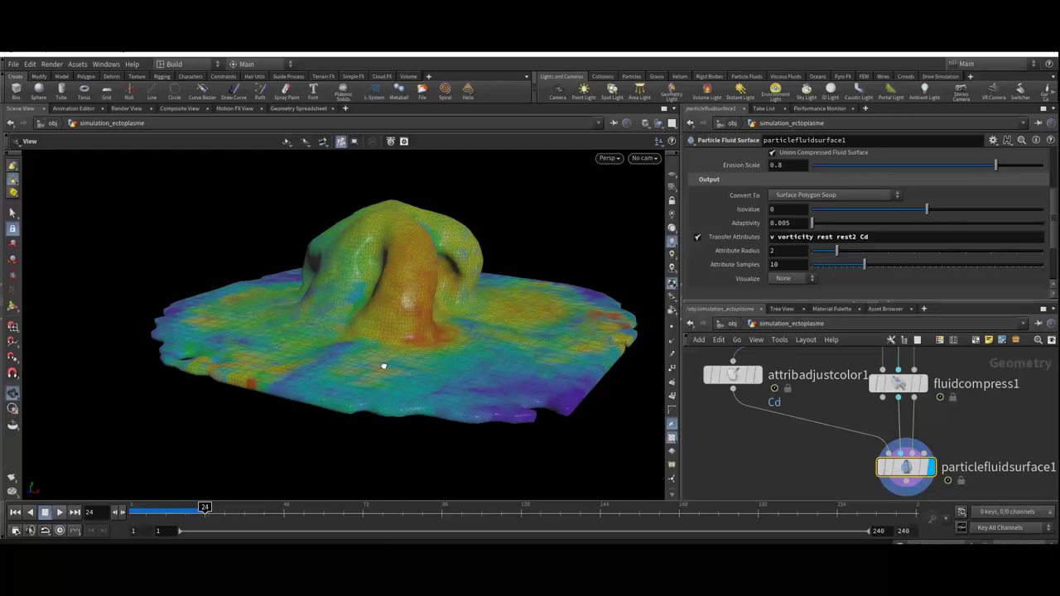
mouse_move(382, 365)
left_mouse_down()
mouse_move(449, 417)
mouse_move(497, 428)
mouse_move(339, 378)
mouse_move(366, 354)
mouse_move(371, 383)
mouse_move(452, 395)
mouse_move(491, 425)
mouse_move(513, 399)
left_mouse_up()
scroll(372, 383, "up", 3)
scroll(391, 383, "up", 2)
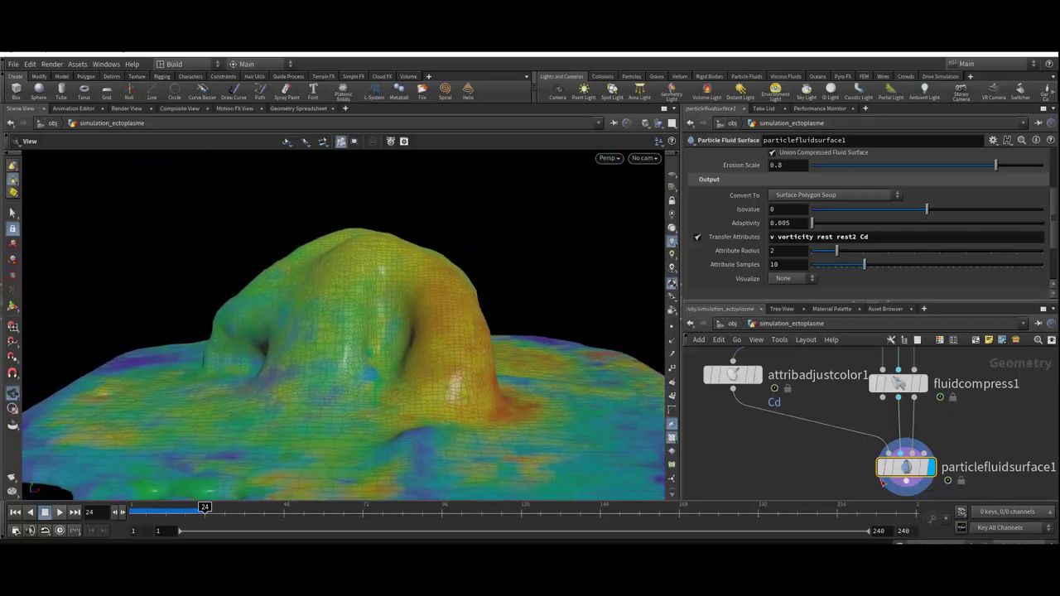
key("f")
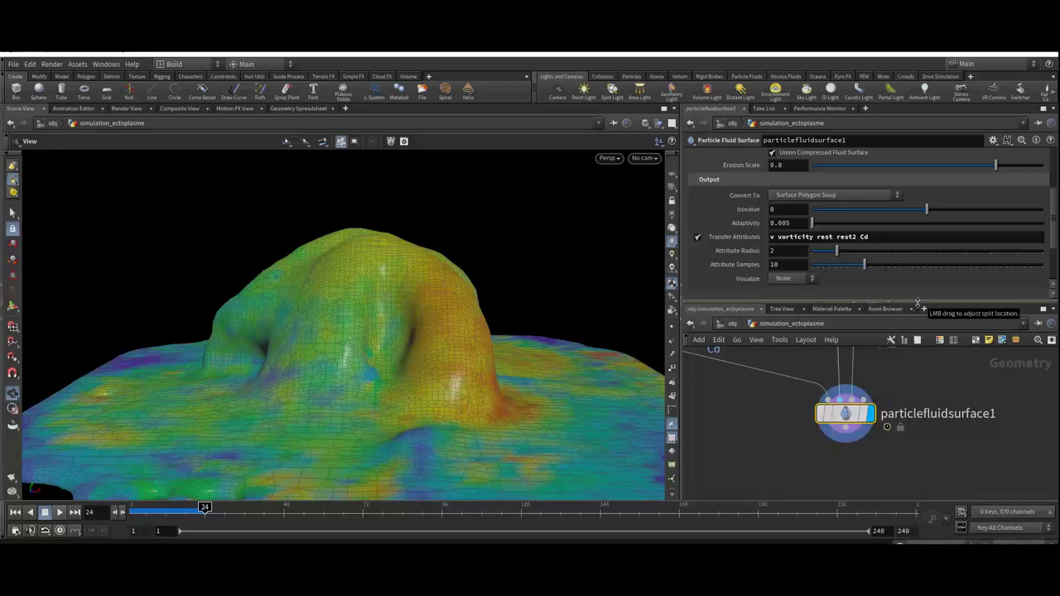
left_click_drag(918, 303, 917, 328)
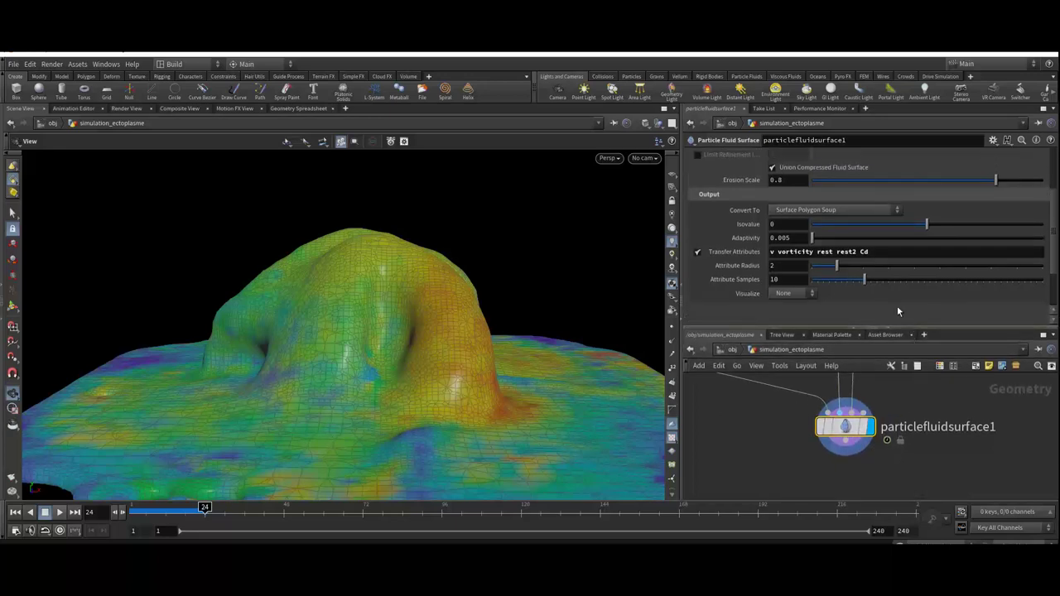
Step: On particlefluidsurface1, try the particle-only and compressed fluid surface Convert To outputs
left_click(832, 210)
left_click(795, 212)
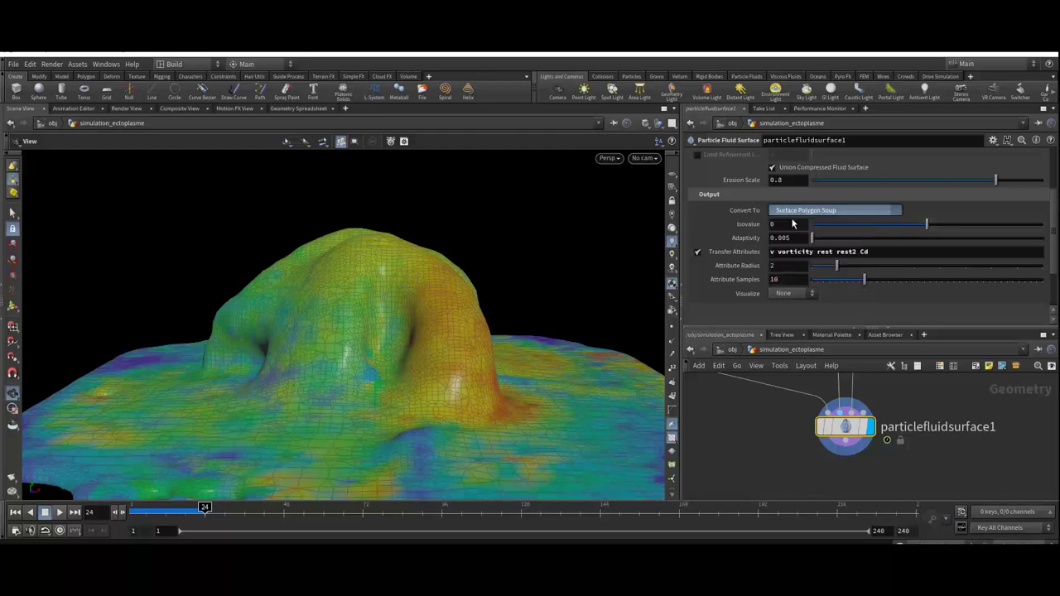
left_click(829, 210)
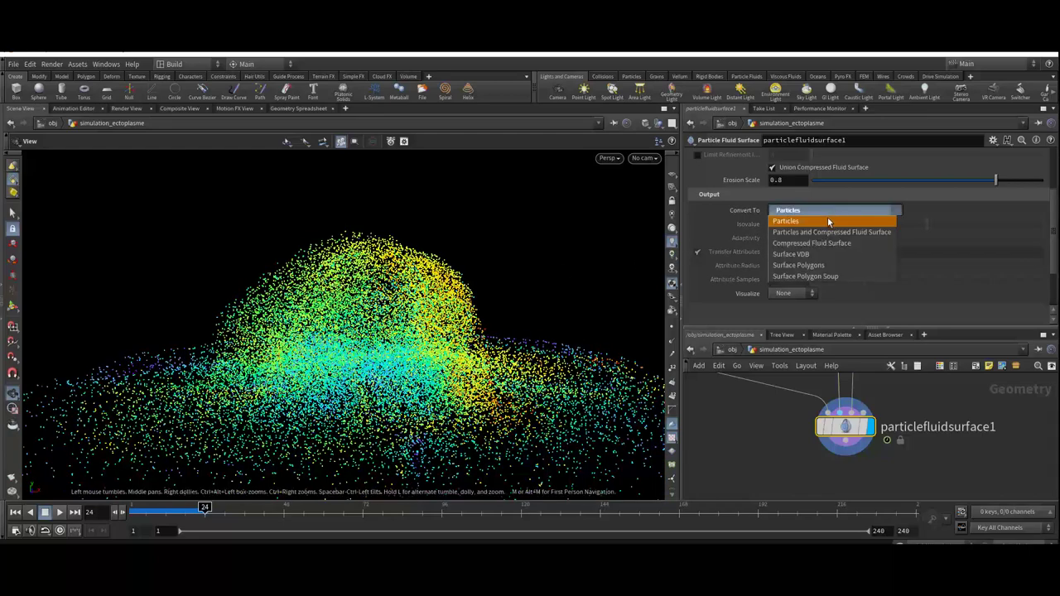
left_click(819, 228)
left_click(816, 209)
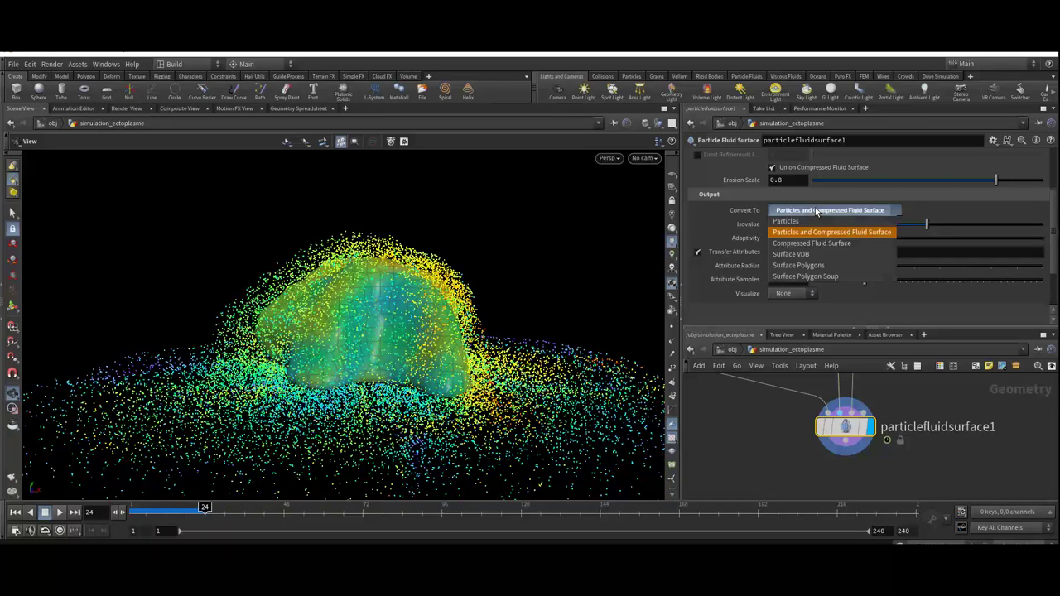
left_click(832, 240)
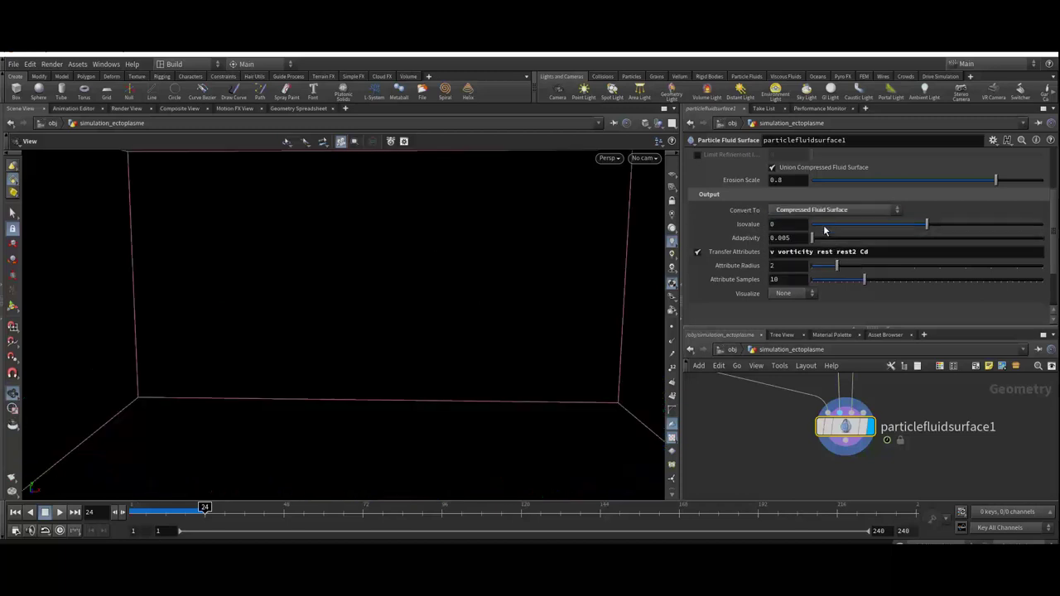
Step: Compare Surface VDB, Surface Polygons and Polygon Soup outputs, settling on Surface Polygons
left_click(825, 209)
left_click(815, 250)
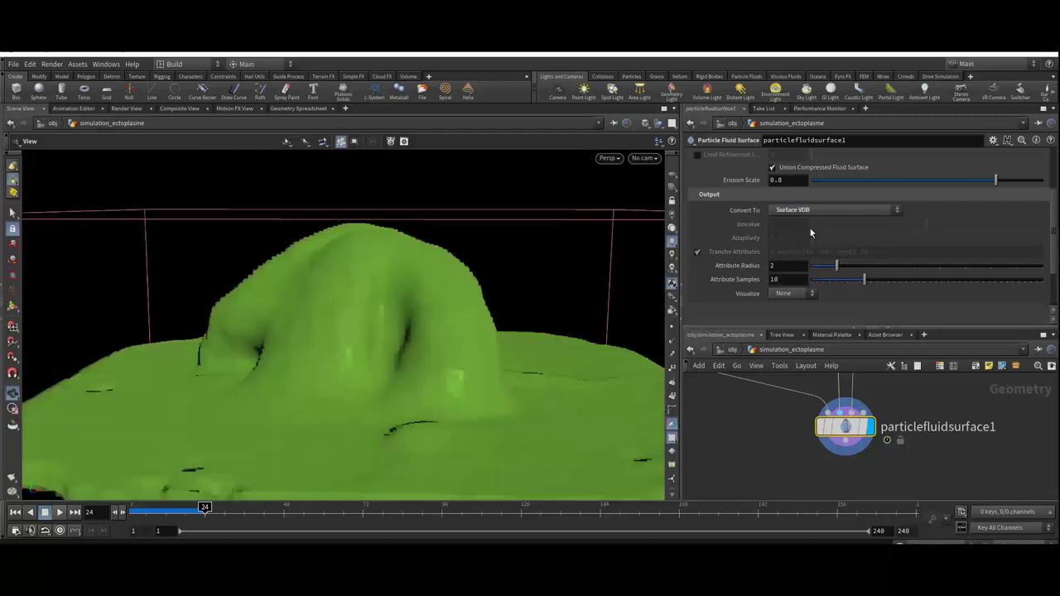
left_click(809, 212)
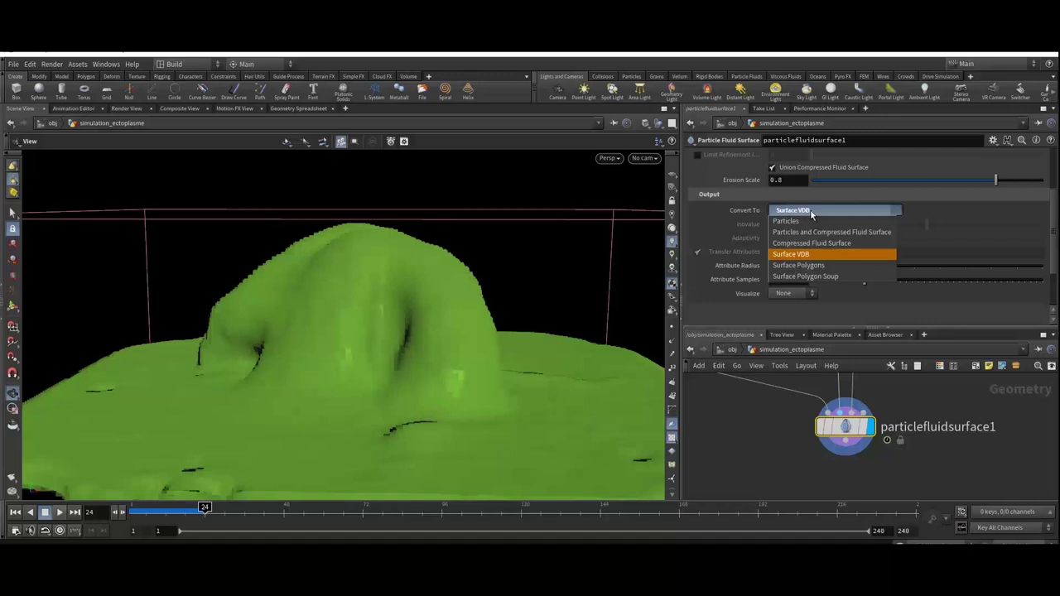
left_click(805, 265)
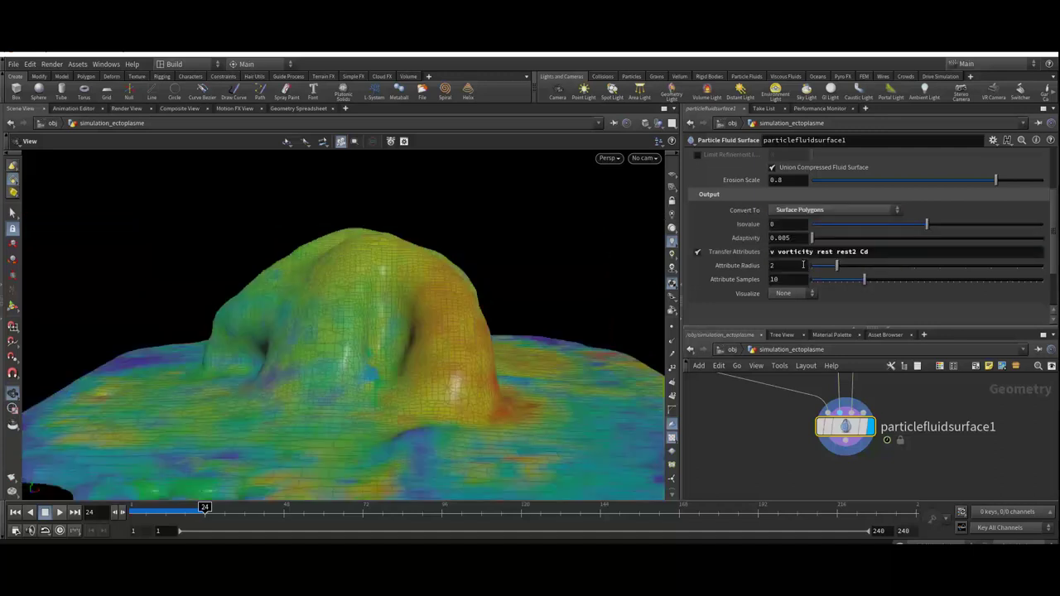
left_click(817, 212)
left_click(808, 278)
left_click(832, 211)
left_click(819, 270)
left_click(828, 211)
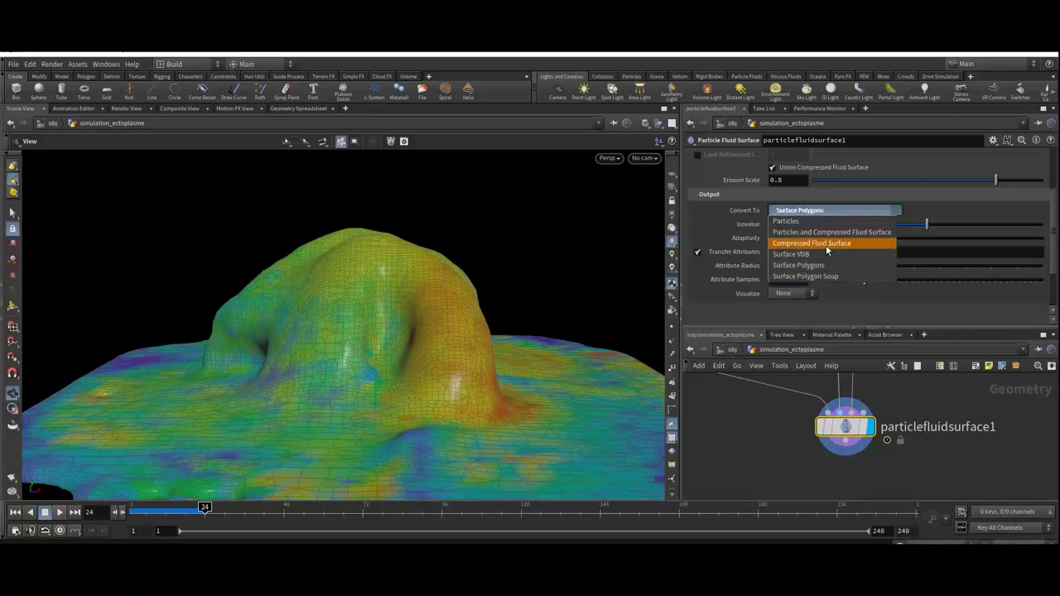
left_click(826, 245)
left_click(817, 209)
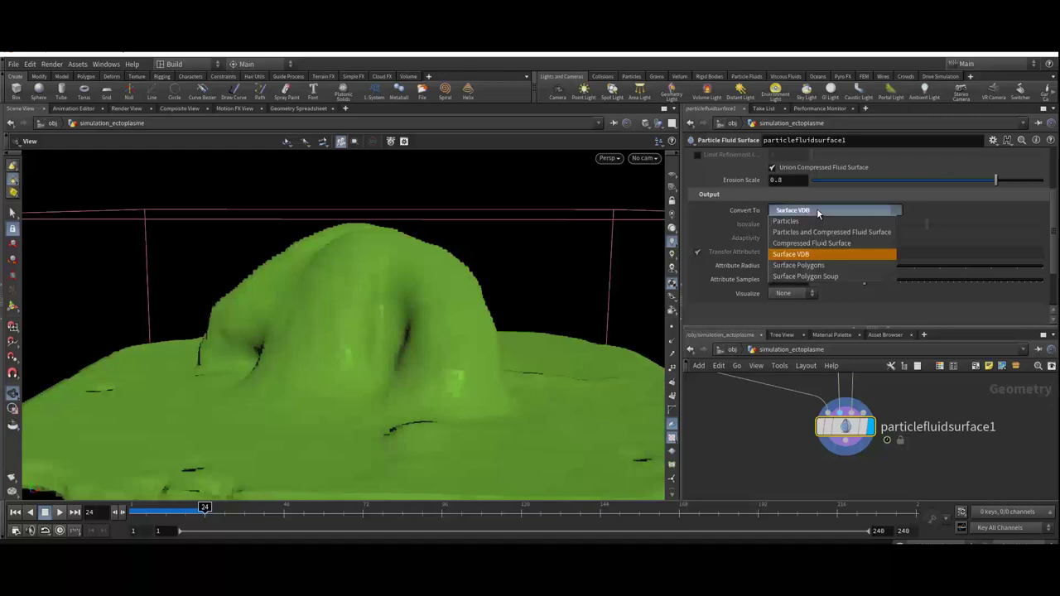
left_click(815, 266)
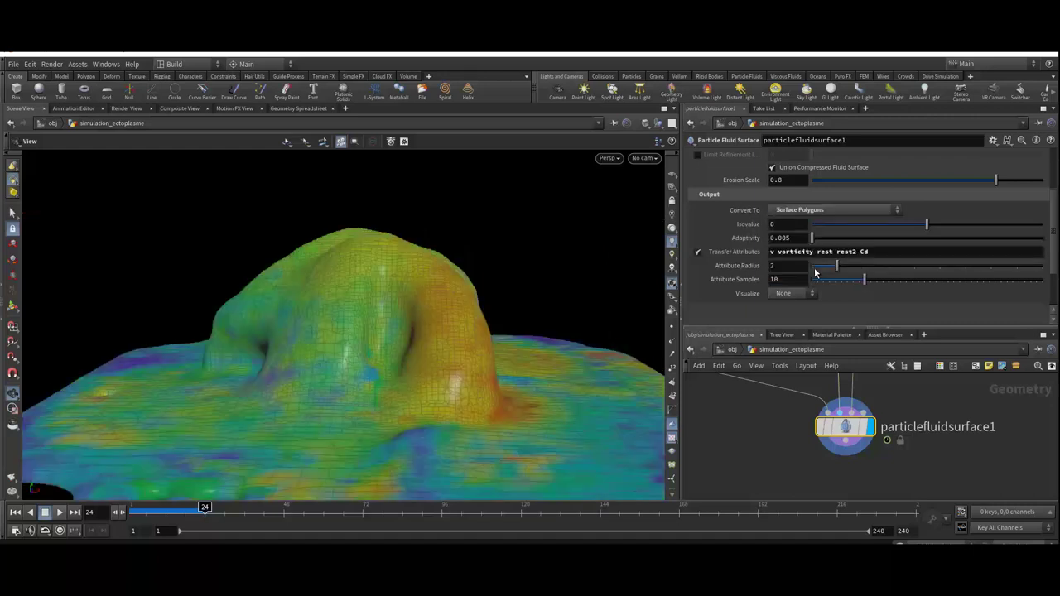
middle_click_drag(928, 449, 914, 437)
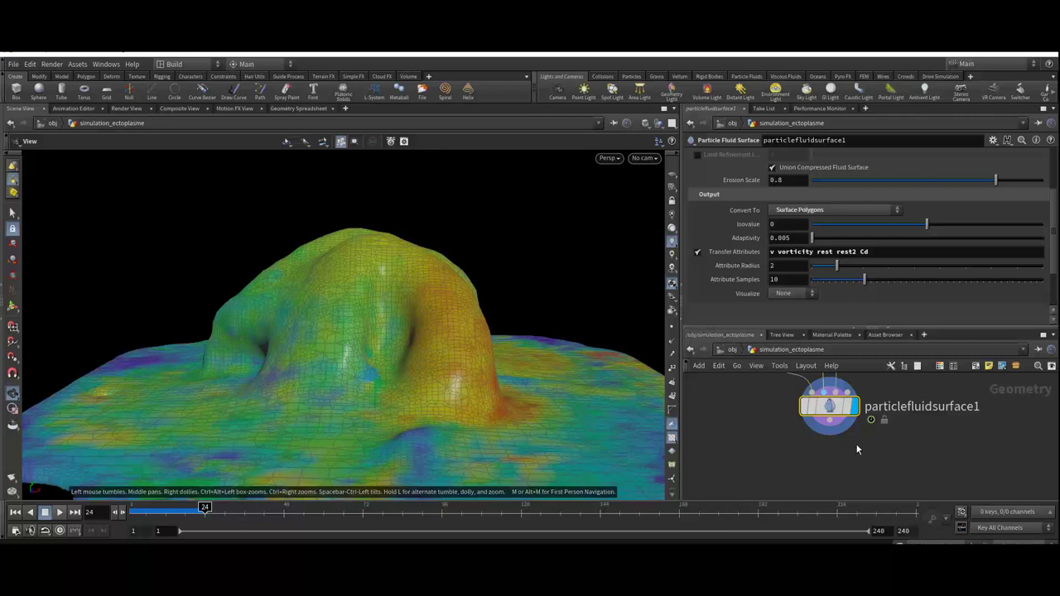
Step: Wire a new Material node, material1, below particlefluidsurface1 and set its display flag
middle_click_drag(855, 443, 836, 427)
left_click_drag(808, 421, 814, 455)
key("Tab")
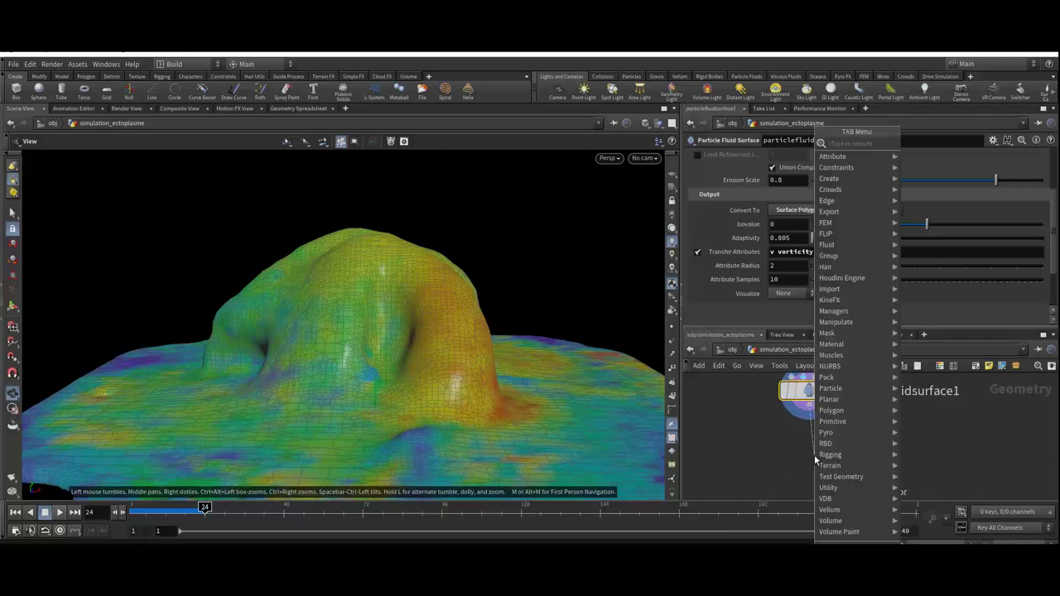
type("material")
key("Return")
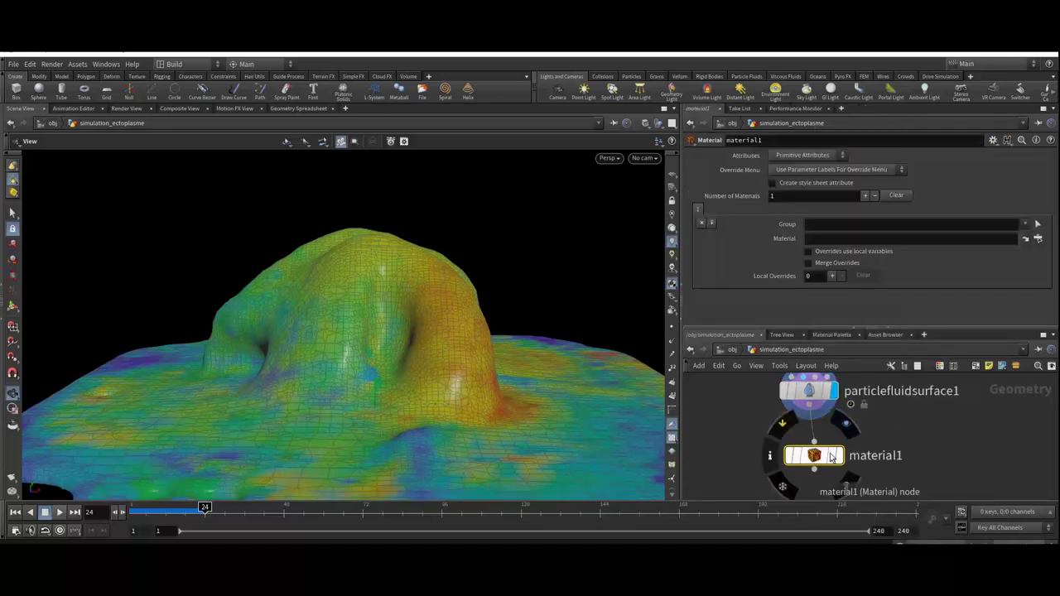
left_click(836, 455)
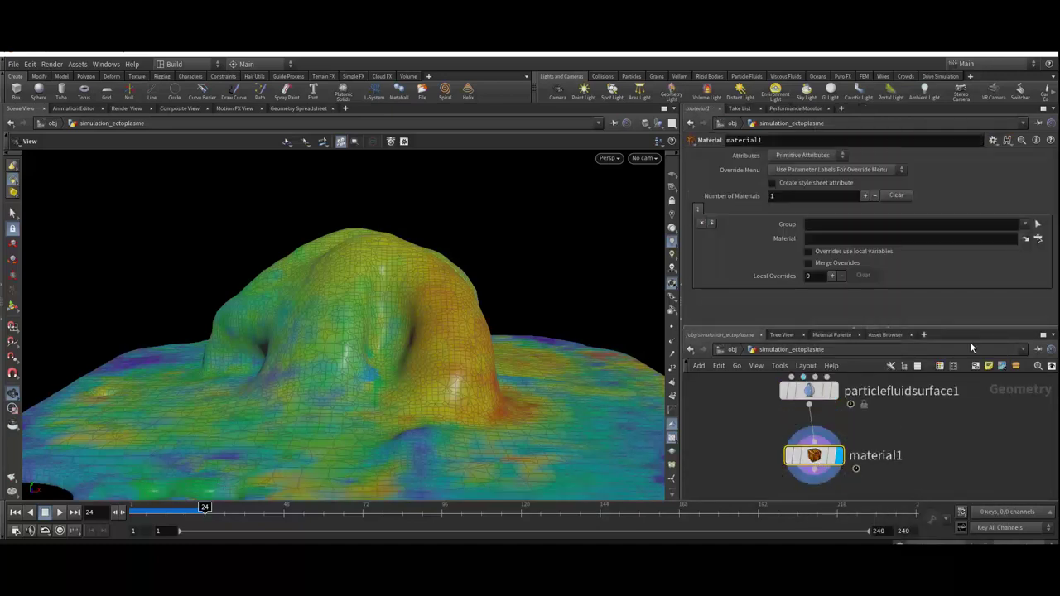
left_click(840, 108)
mouse_move(870, 130)
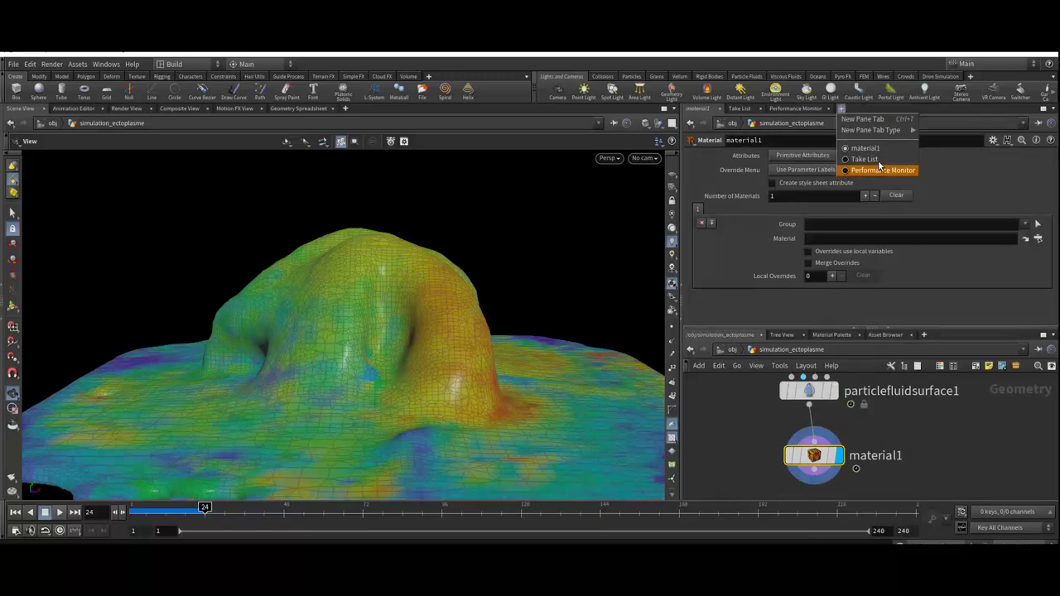
Step: From a Material Palette pane, drag the Utility Glow material into /mat
left_click(948, 182)
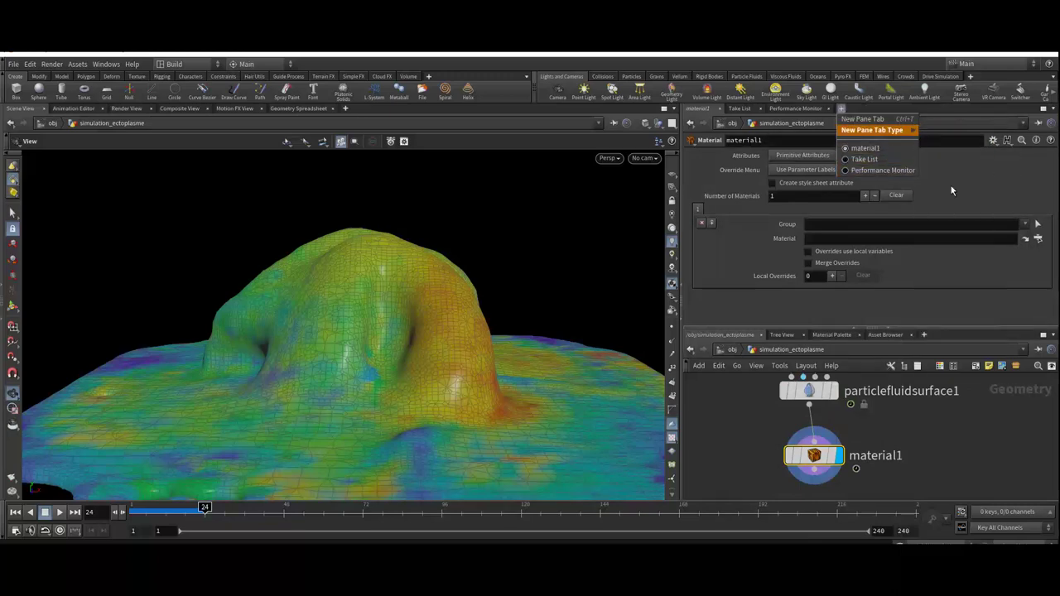
scroll(737, 240, "down", 3)
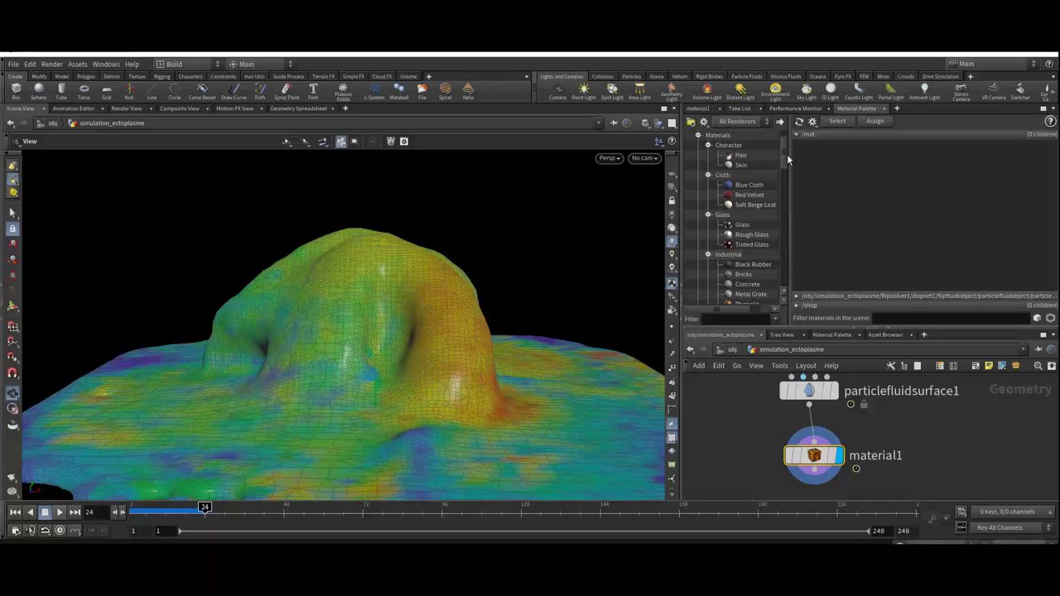
left_click_drag(787, 154, 791, 291)
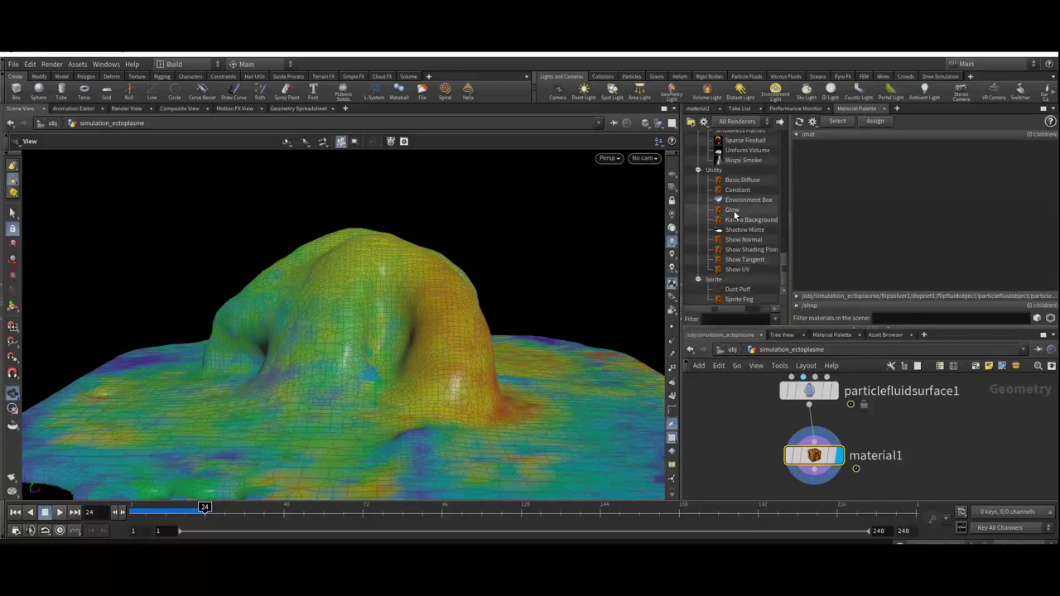
left_click_drag(735, 213, 927, 213)
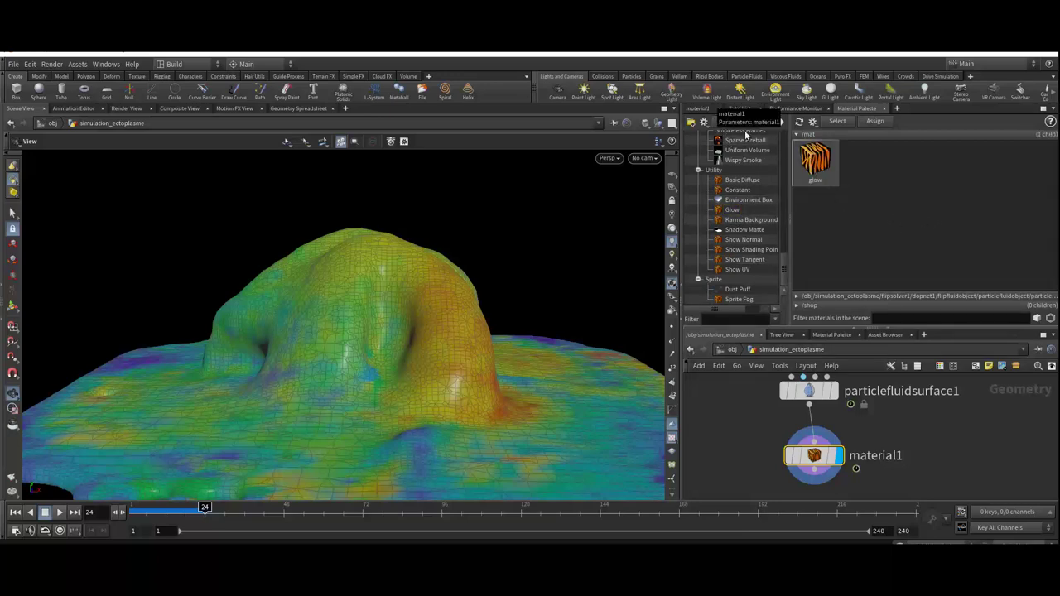
right_click(814, 163)
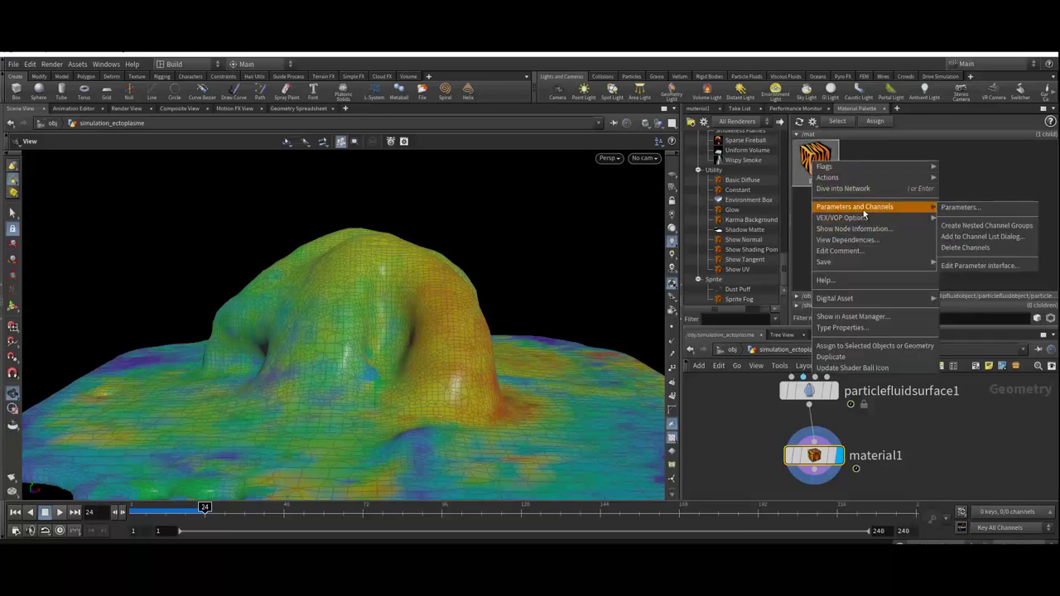
Step: Float the glow material's parameters in a window and set material1's Material to /mat/glow
left_click(952, 208)
left_click_drag(830, 61, 413, 217)
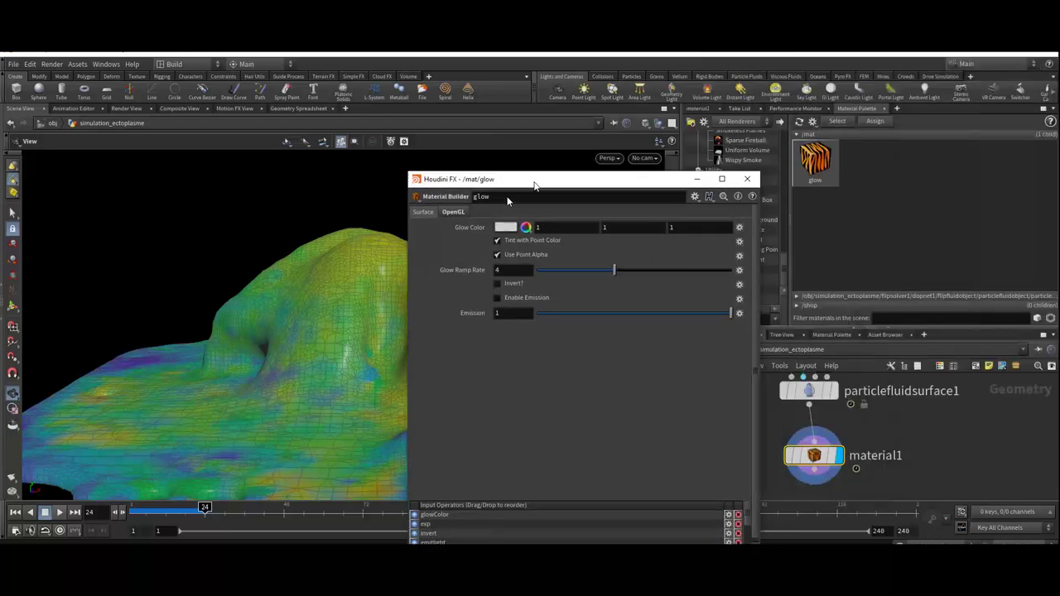
left_click(704, 109)
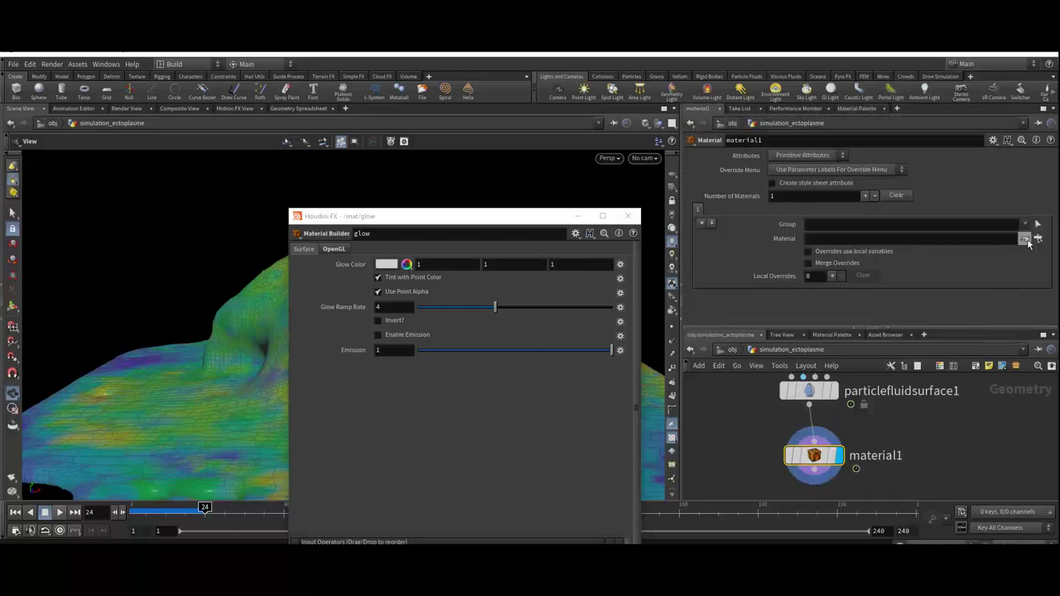
left_click(1038, 239)
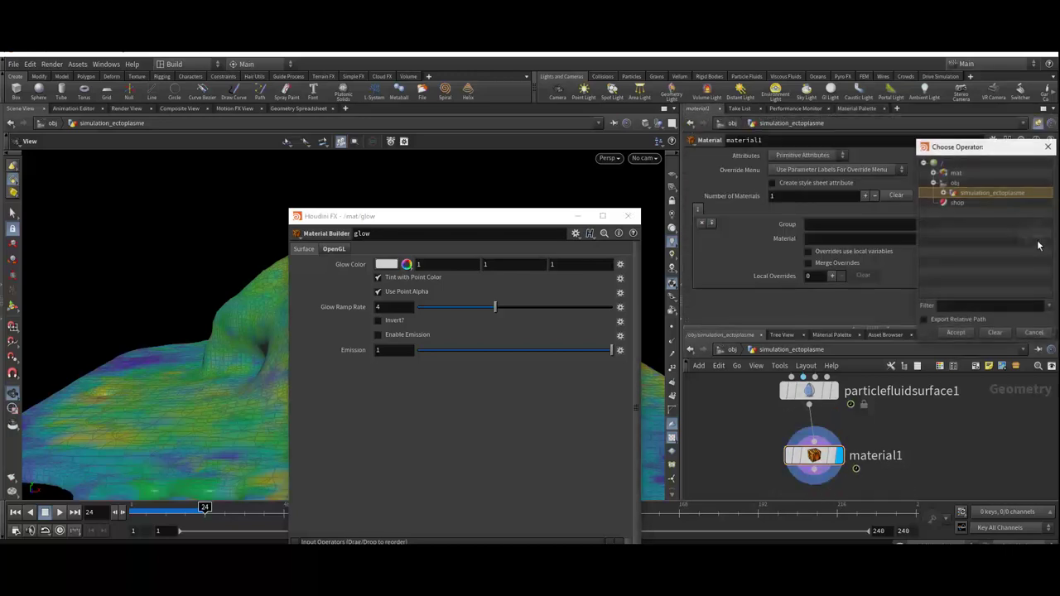
double_click(960, 184)
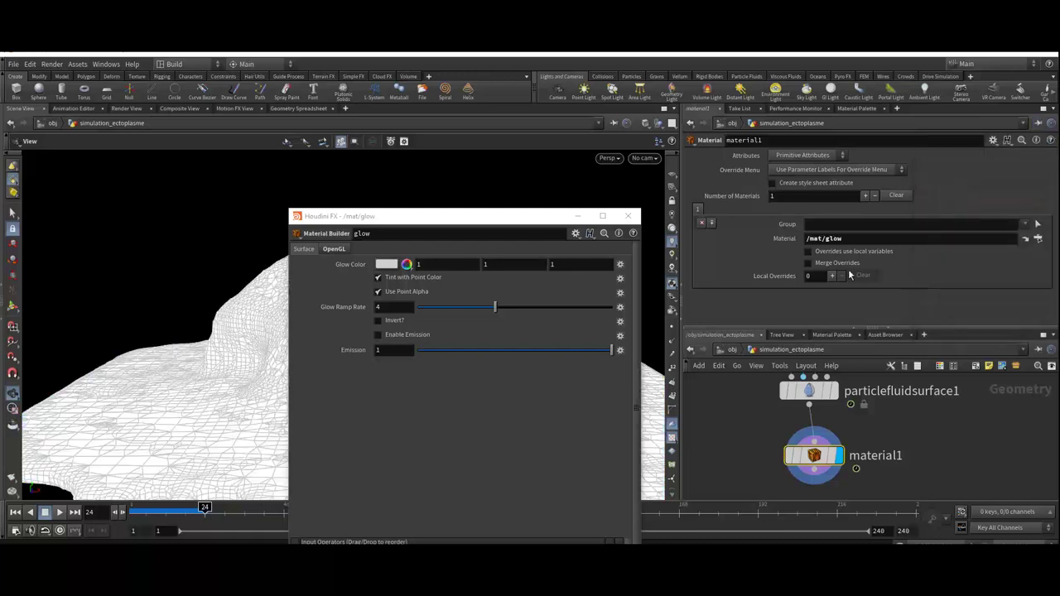
mouse_move(444, 223)
left_mouse_down()
mouse_move(767, 185)
mouse_move(574, 178)
mouse_move(565, 180)
mouse_move(752, 180)
left_mouse_up()
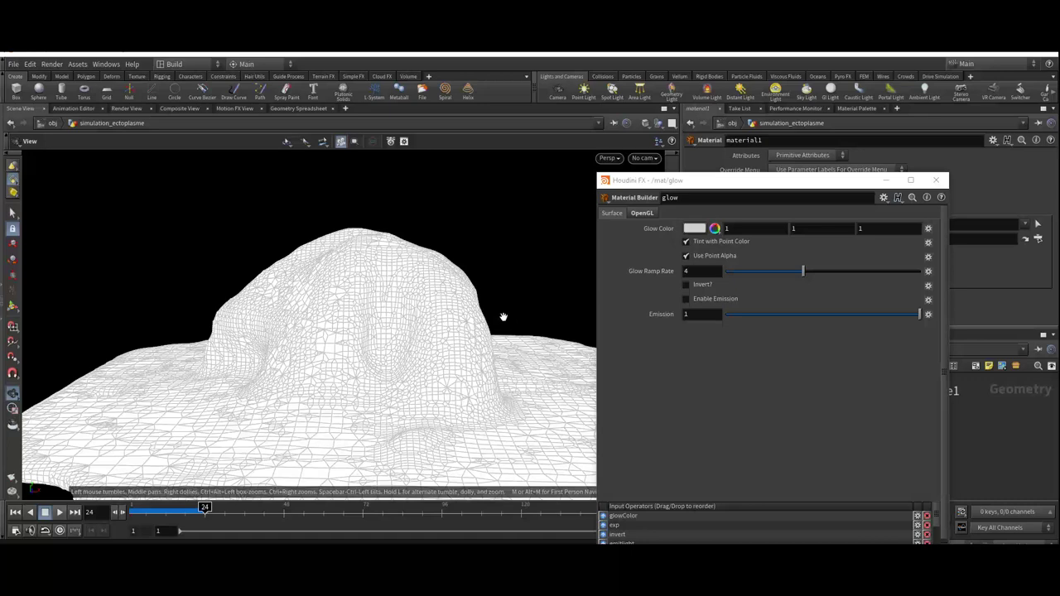
Step: Render a Mantra IPR preview at frames 14, 8 and 18, then close the glow window
left_click(123, 109)
left_click(36, 123)
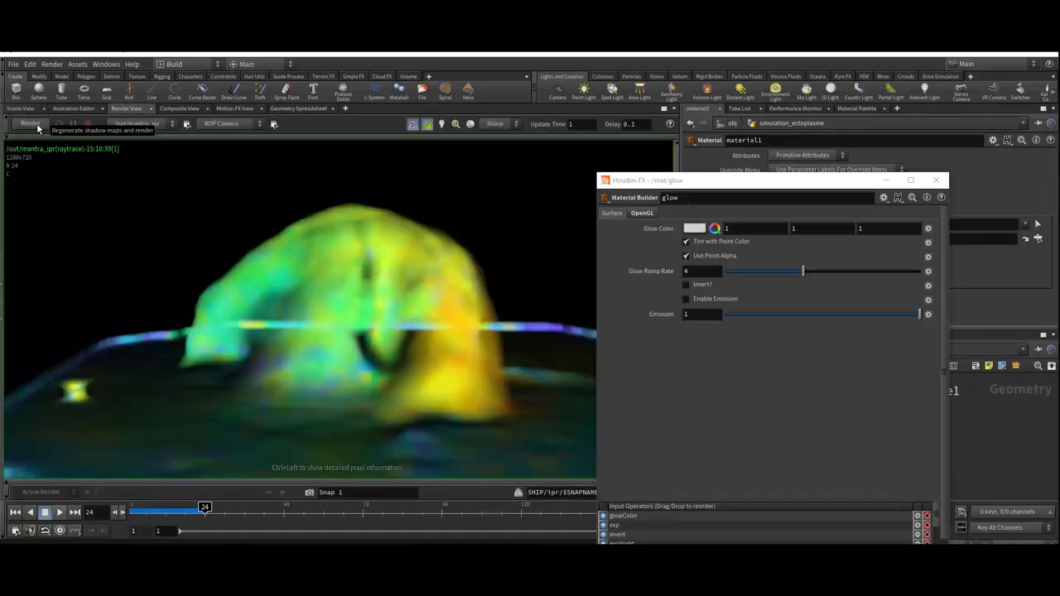
left_click(172, 514)
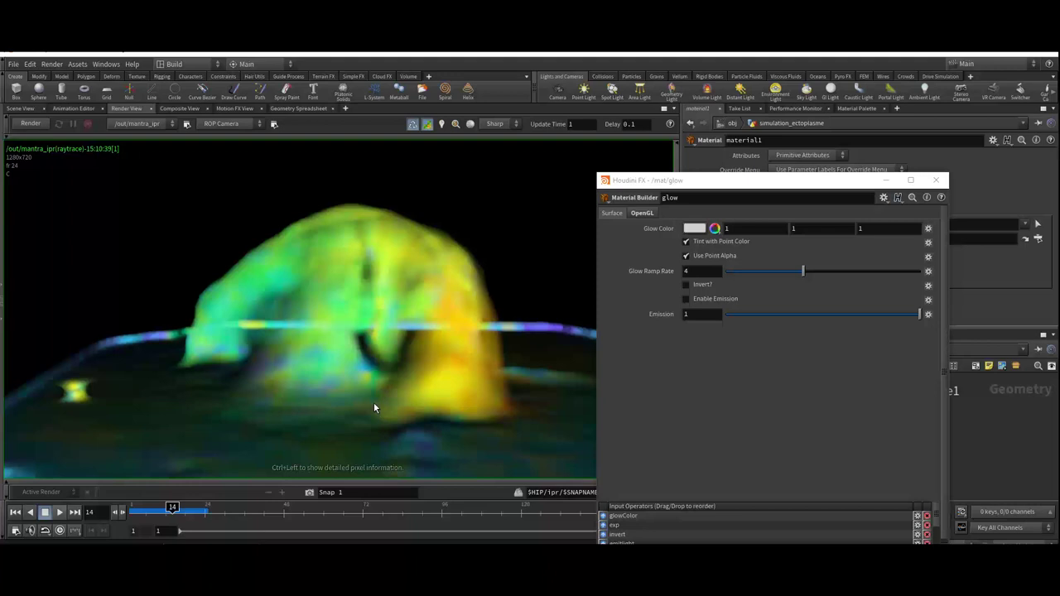
left_click_drag(699, 181, 610, 158)
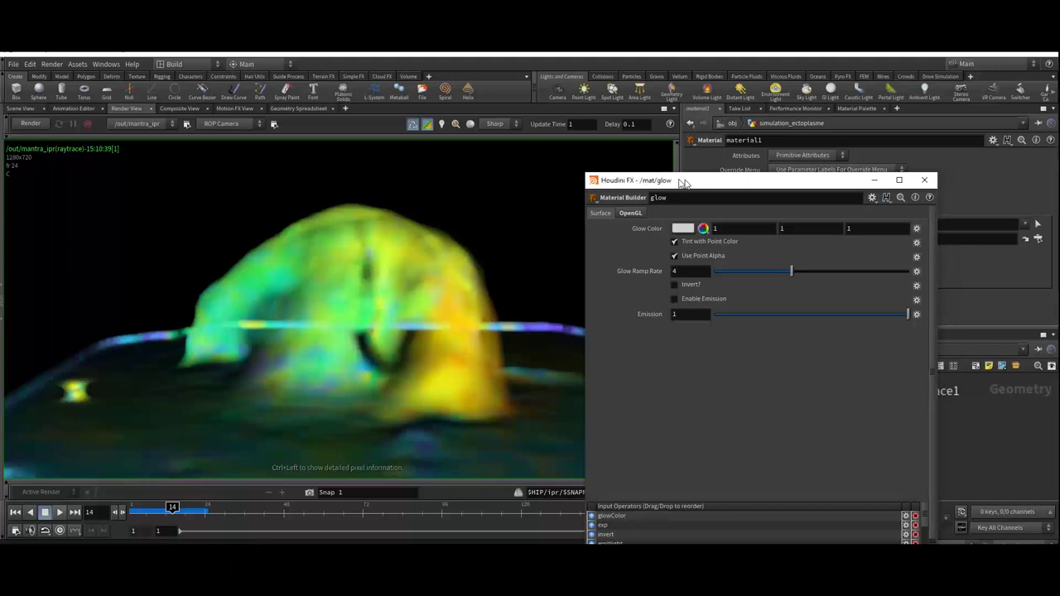
left_click(154, 520)
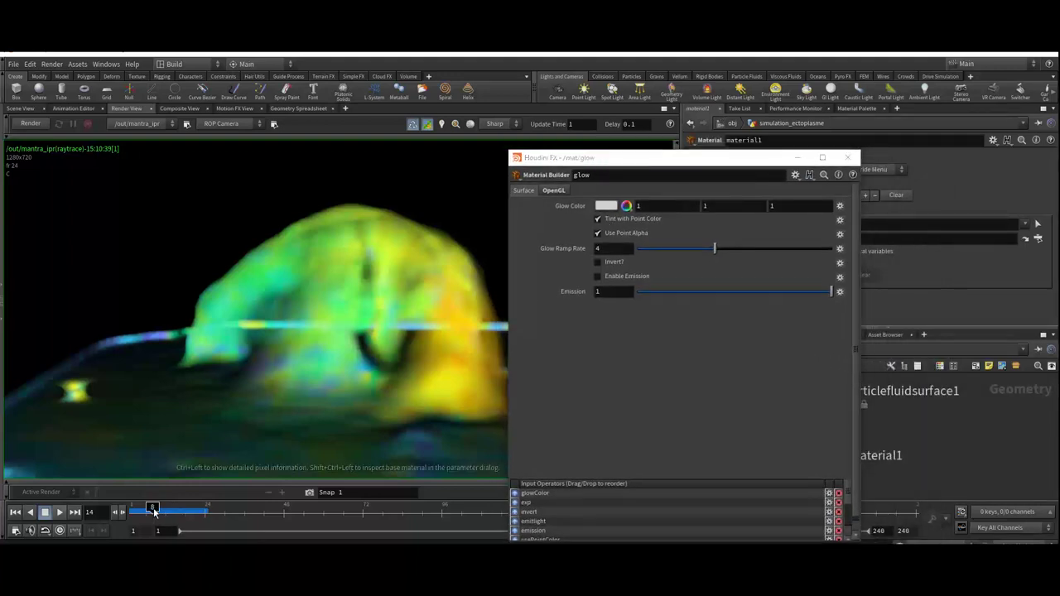
left_click(31, 125)
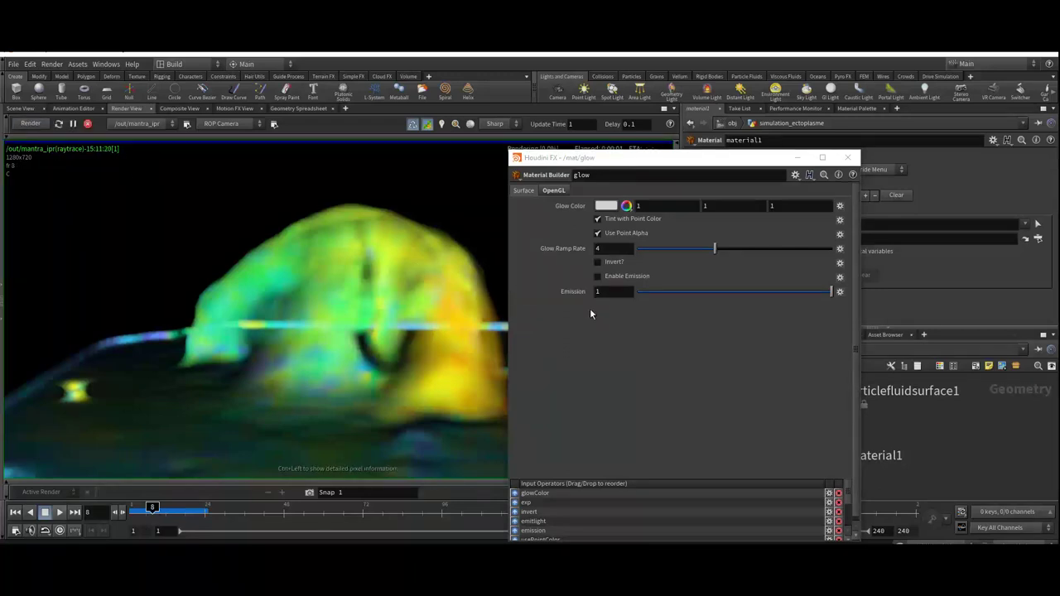
left_click_drag(722, 158, 704, 157)
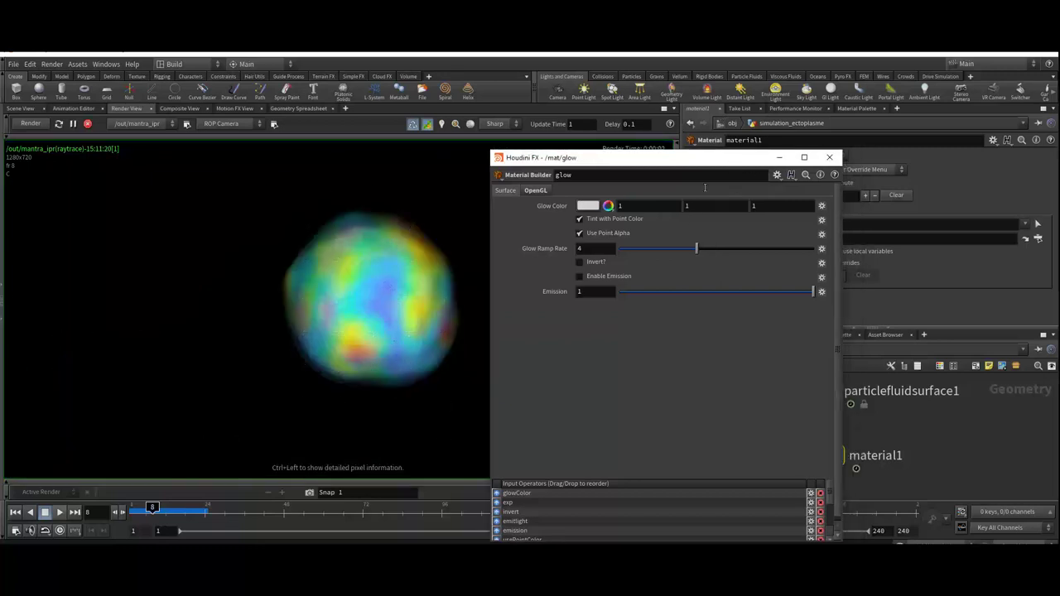
left_click(184, 510)
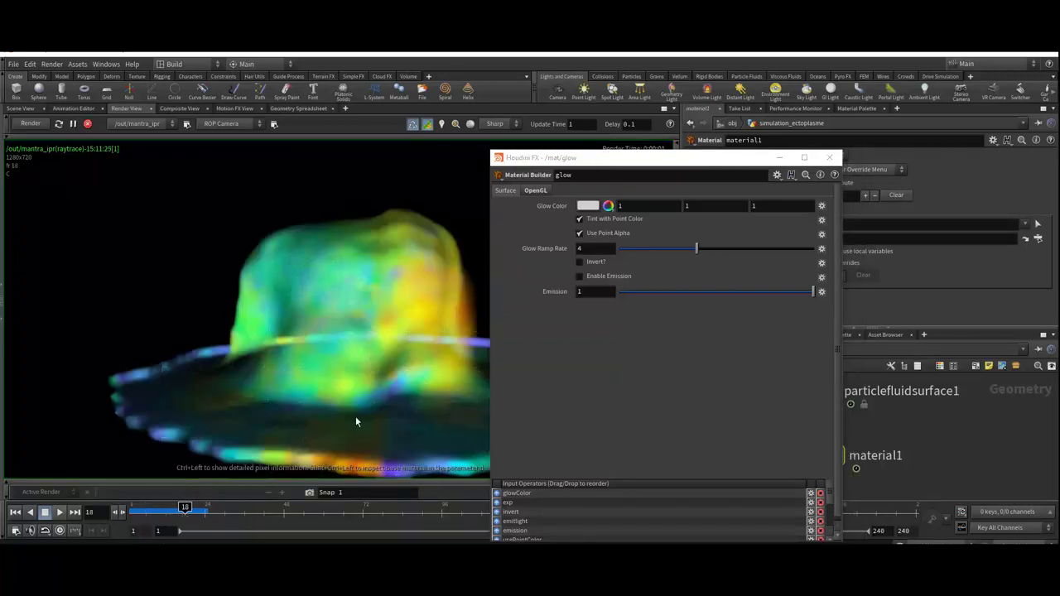
left_click(829, 157)
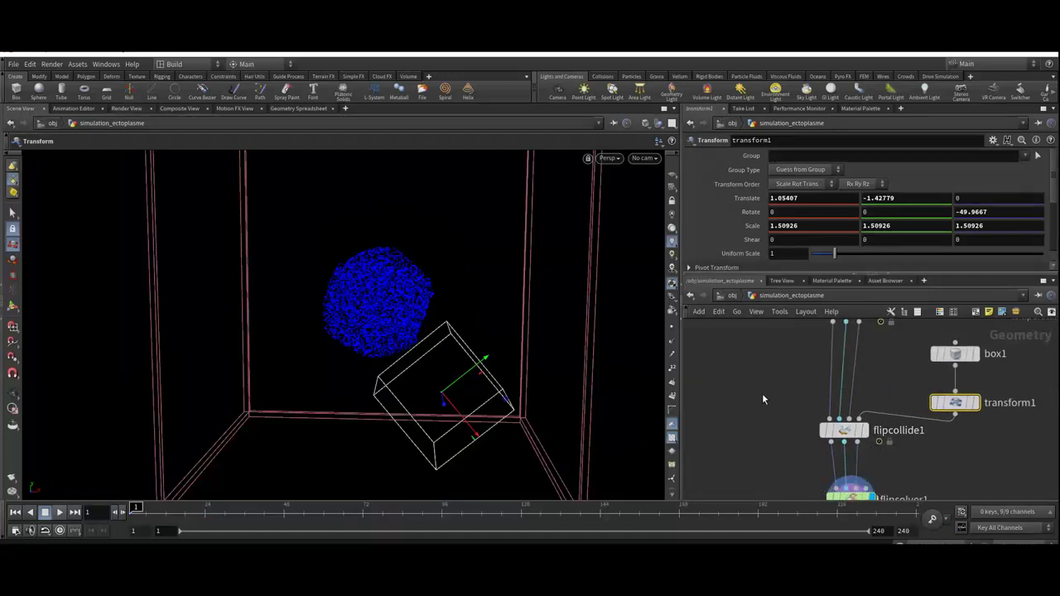
Step: Inspect box1's parameters and display the rotated collision cube in the viewport
key("Tab")
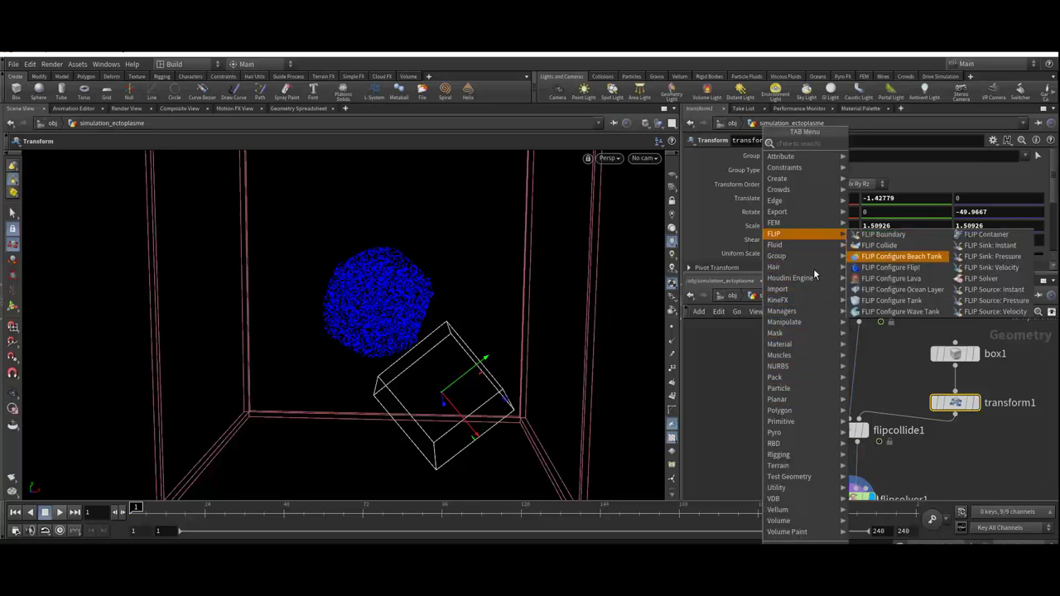
key("Escape")
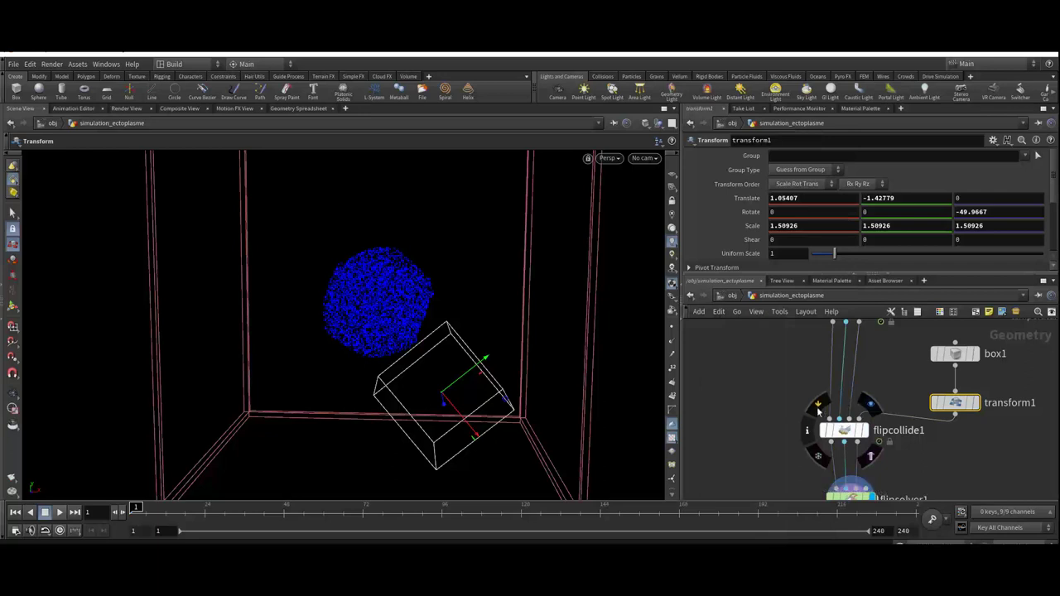
scroll(793, 385, "down", 3)
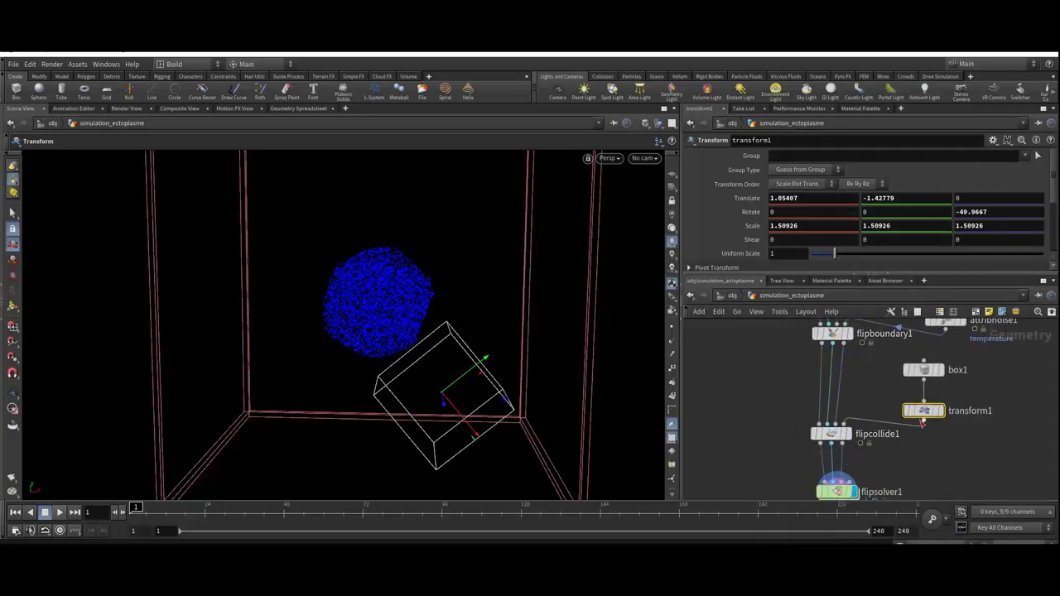
mouse_move(924, 410)
left_click(925, 369)
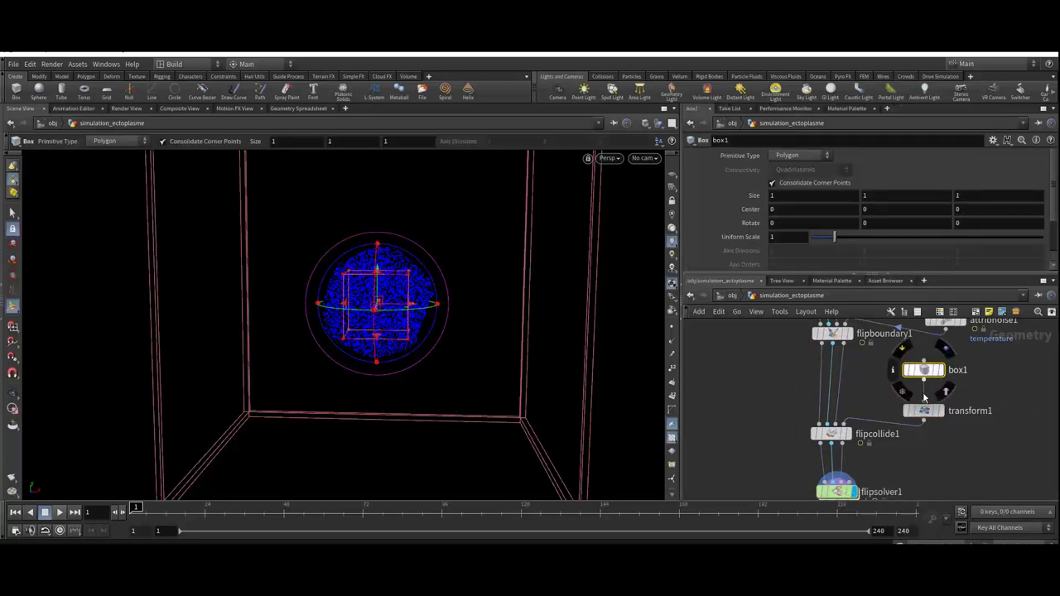
left_click(941, 410)
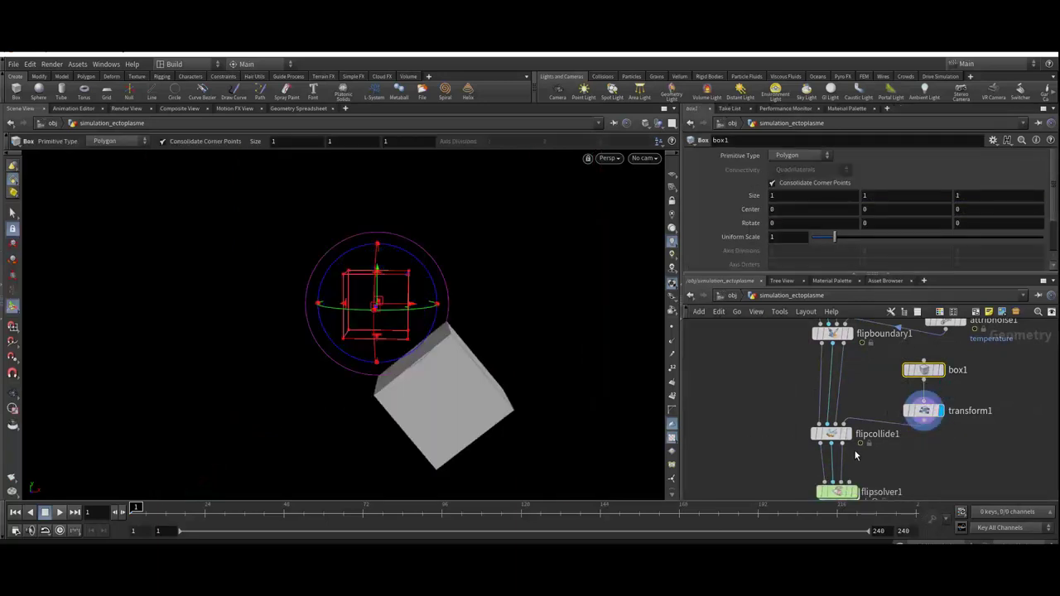
Step: Display flipsolver1, then the particlefluidsurface1 mesh, and play the simulation from frame 1
middle_click_drag(925, 478, 912, 411)
left_click(852, 424)
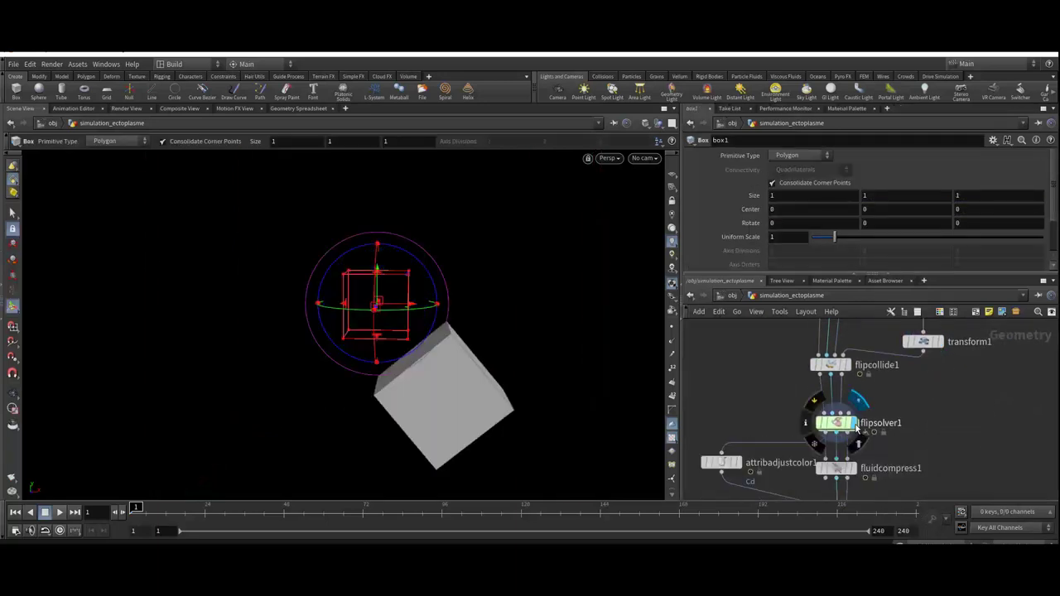
middle_click_drag(919, 448, 926, 380)
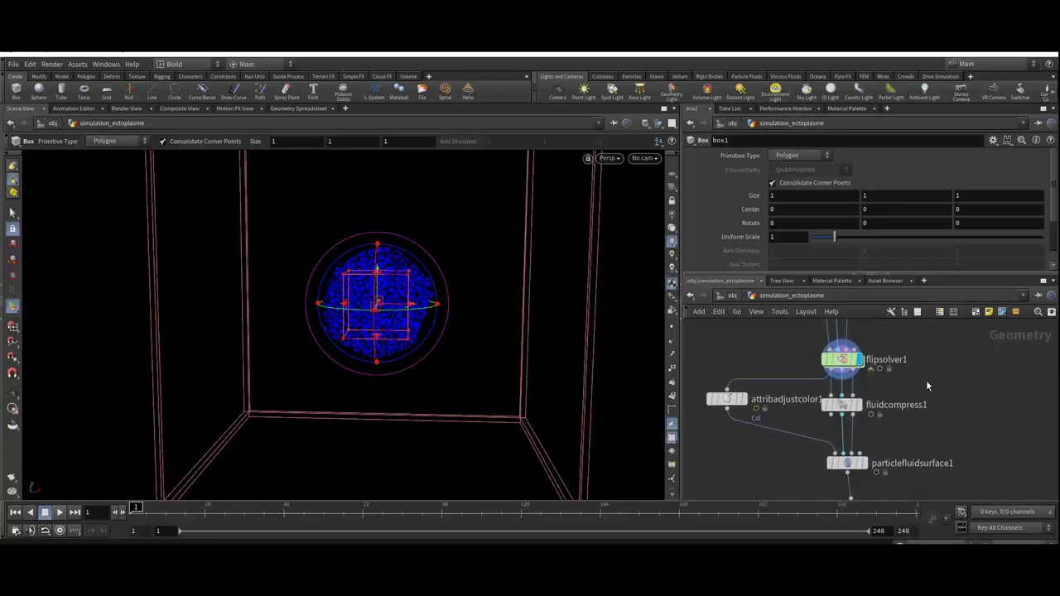
left_click(867, 470)
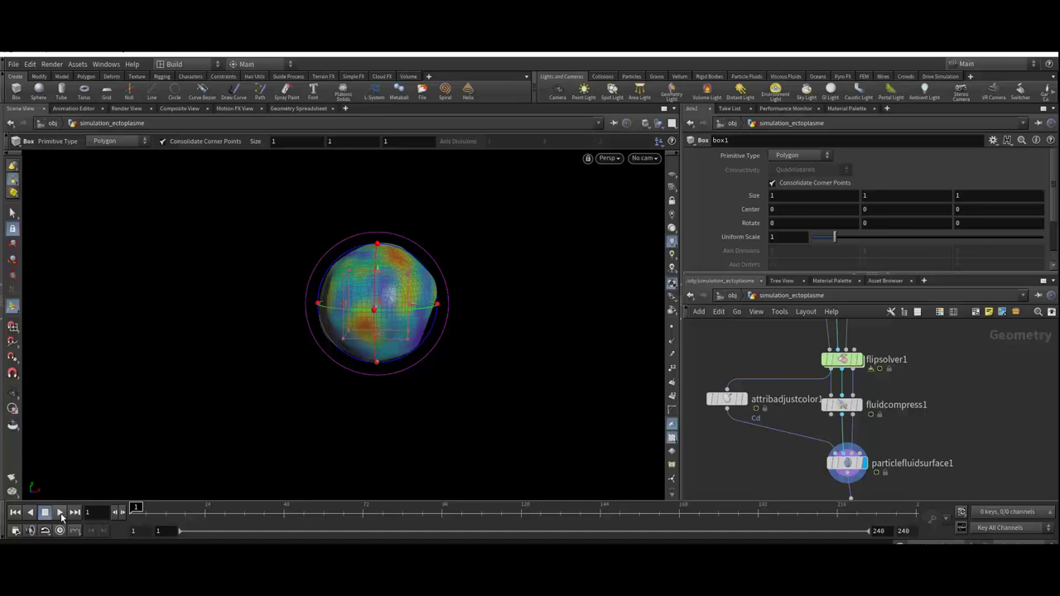
left_click(60, 513)
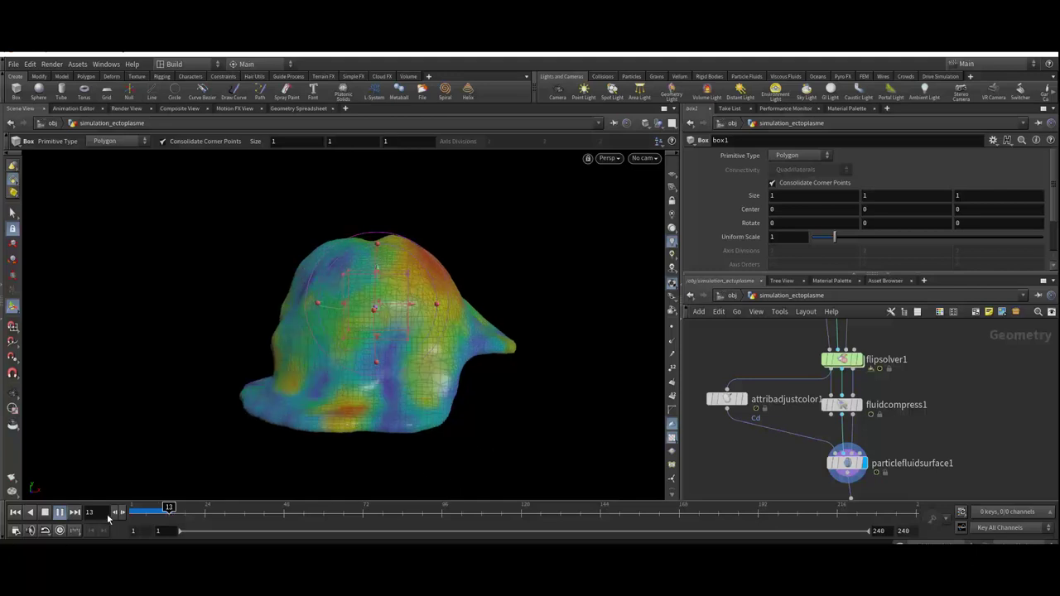
Step: Replay the simulation from frame 1, show the Particle Fluids shelf, and bring up the FLIP node list
left_click(15, 512)
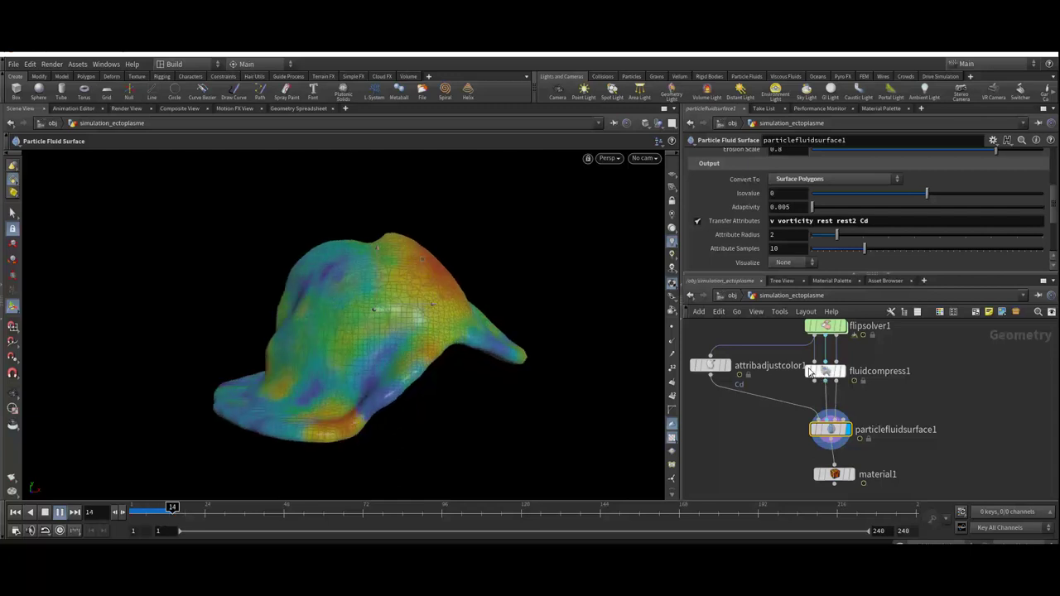
left_click(747, 77)
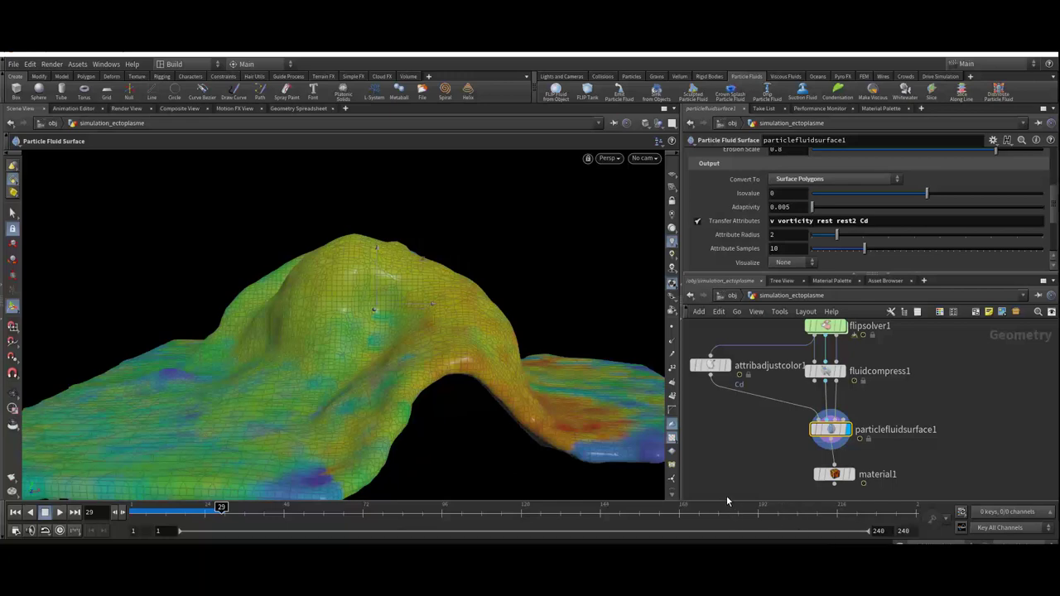
key("Tab")
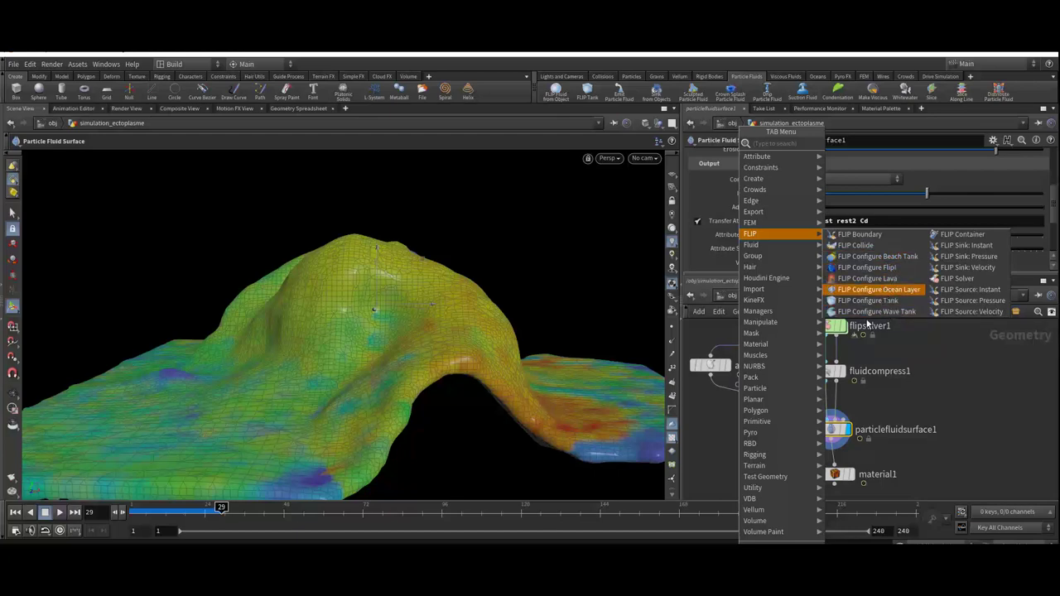
Step: Move flipboundary1 level with box1 and review flipcontainer1's settings
mouse_move(896, 394)
middle_mouse_down()
mouse_move(917, 456)
mouse_move(909, 474)
middle_mouse_up()
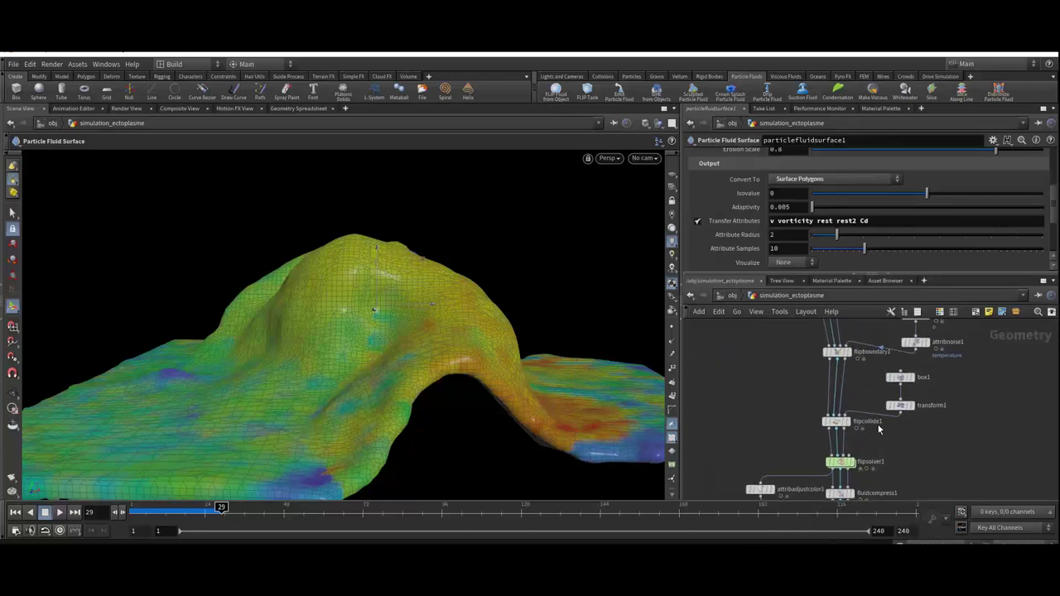
left_click_drag(835, 352, 831, 377)
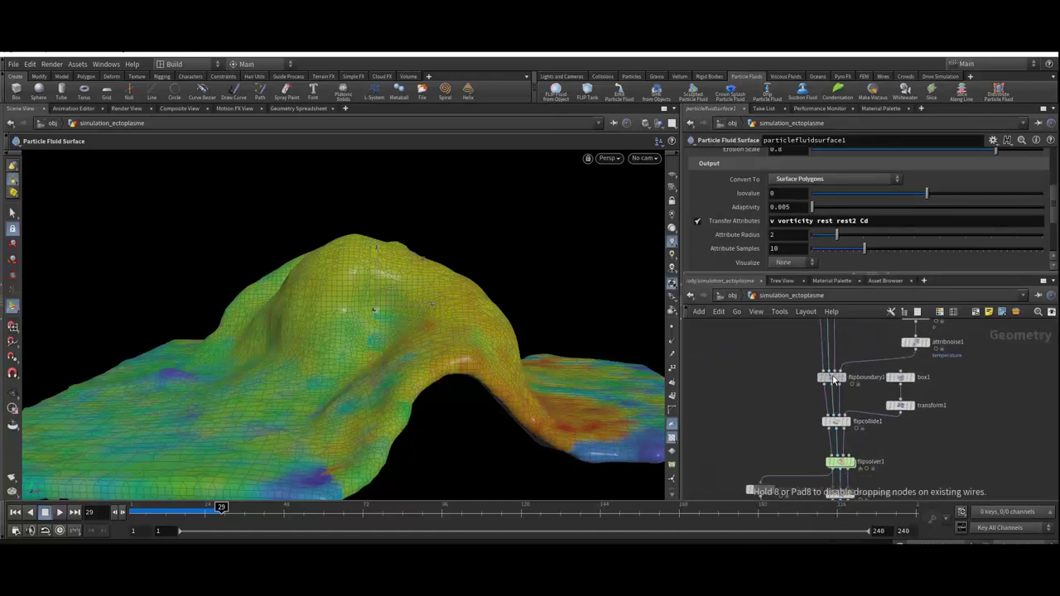
middle_click_drag(795, 367, 792, 391)
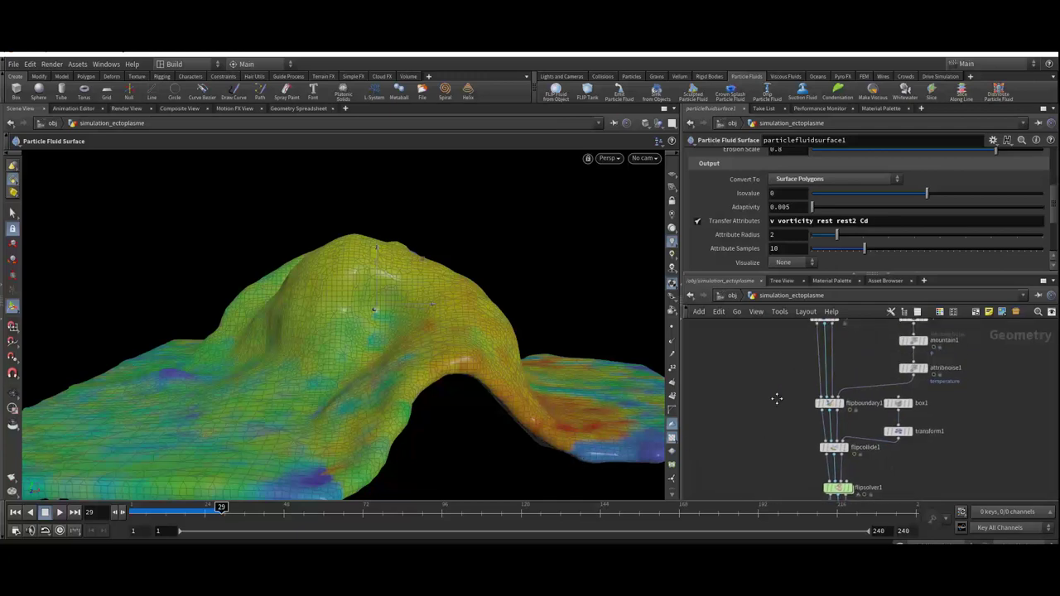
middle_click_drag(776, 399, 758, 447)
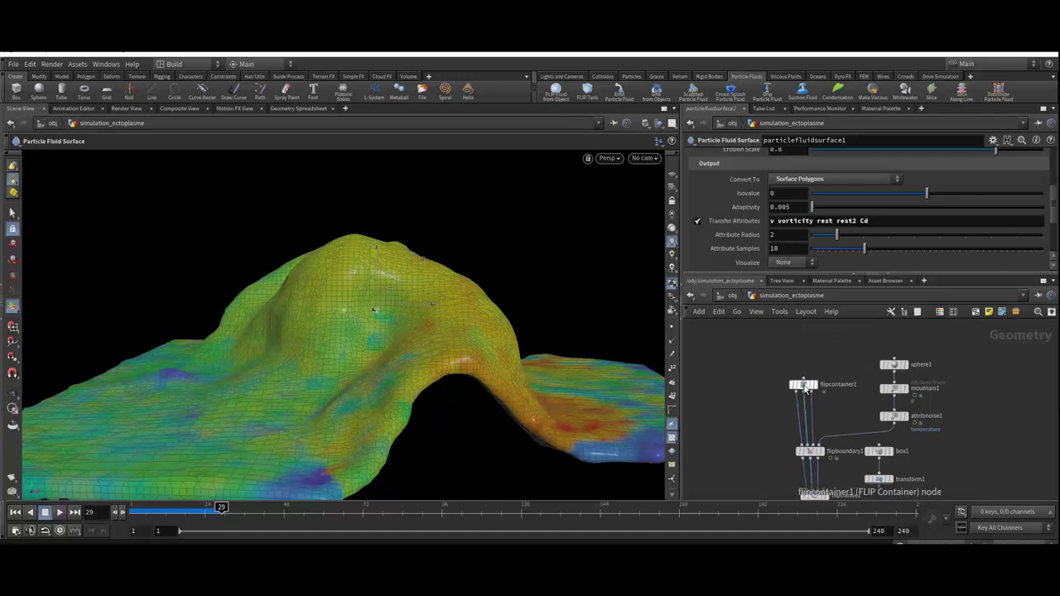
left_click(803, 386)
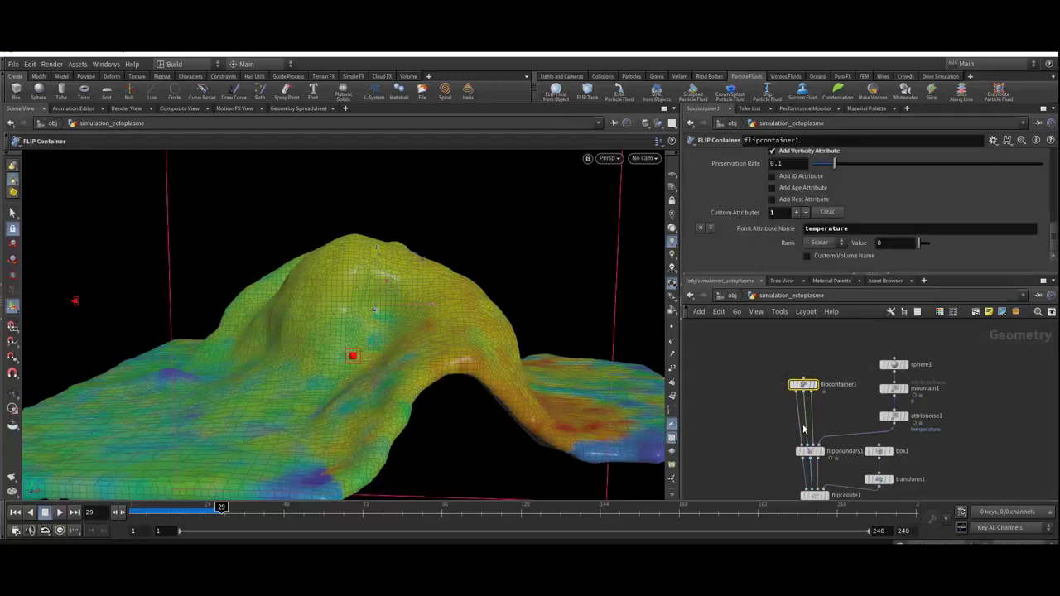
Step: Review flipboundary1's pressure and velocity settings, then orbit the rainbow surface draped over the collider
middle_click_drag(803, 431, 808, 374)
left_click(816, 395)
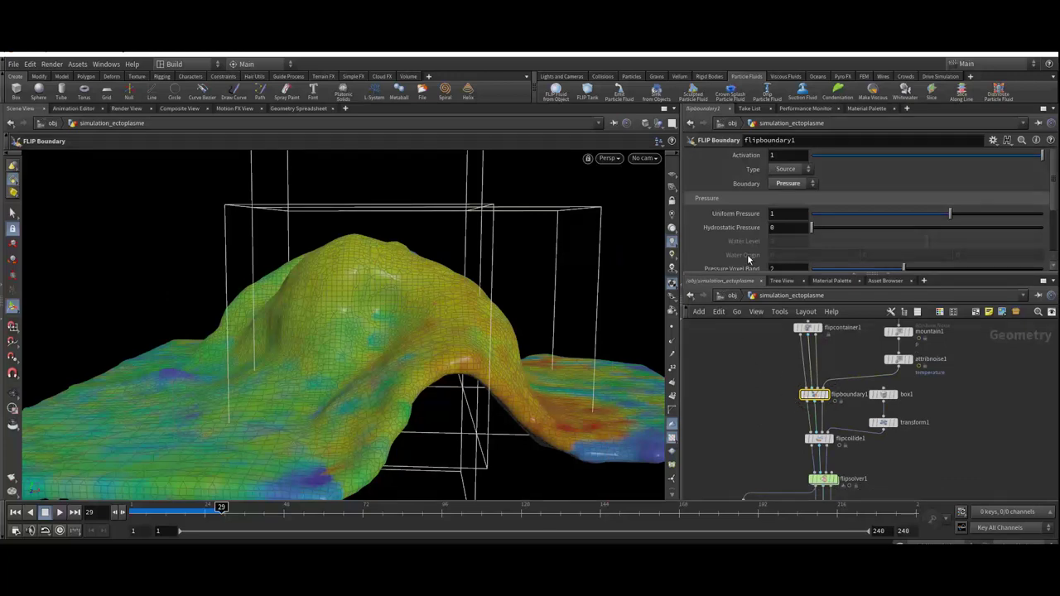
scroll(754, 240, "down", 2)
scroll(761, 223, "down", 2)
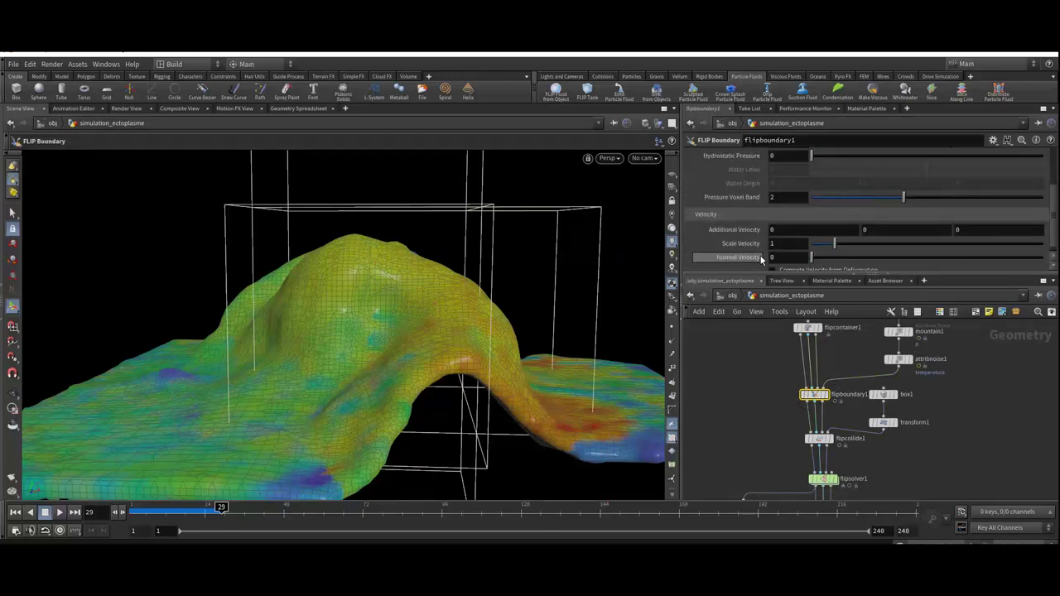
scroll(760, 256, "down", 1)
middle_click_drag(759, 401, 743, 350)
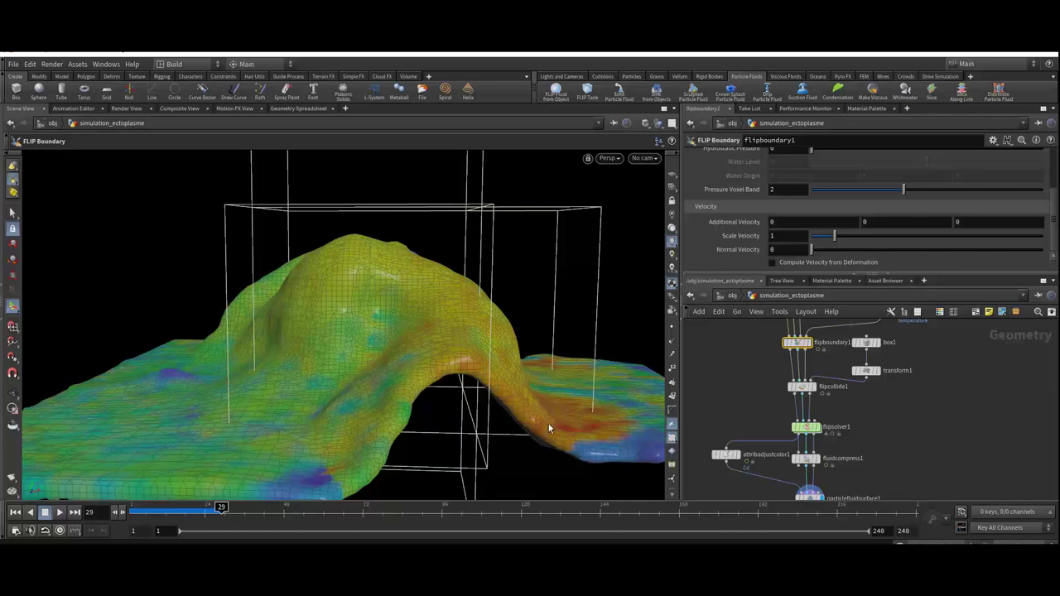
middle_click_drag(911, 450, 903, 364)
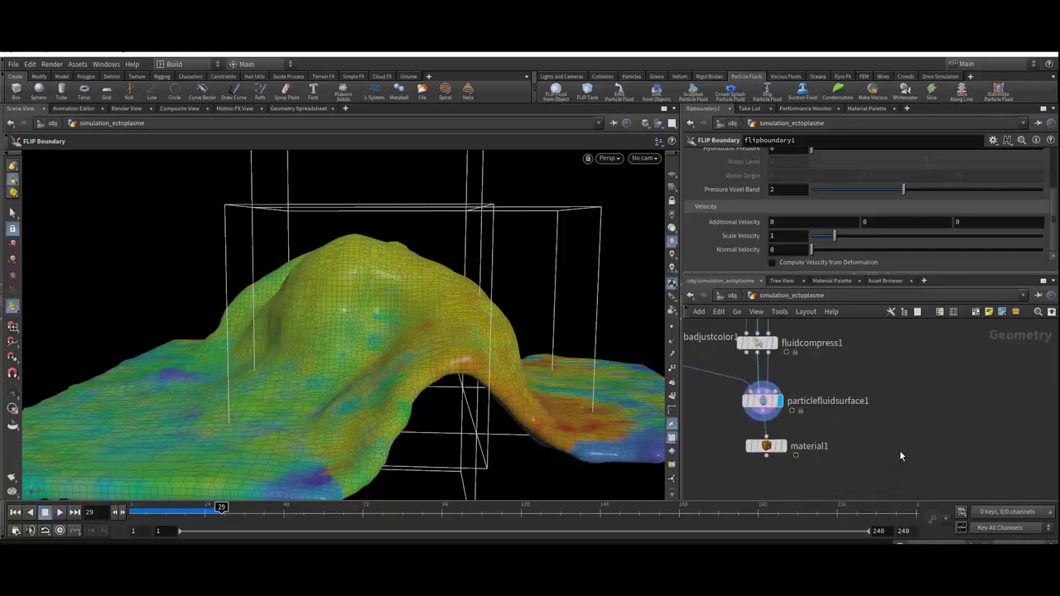
mouse_move(900, 453)
middle_mouse_down()
mouse_move(931, 471)
mouse_move(918, 470)
middle_mouse_up()
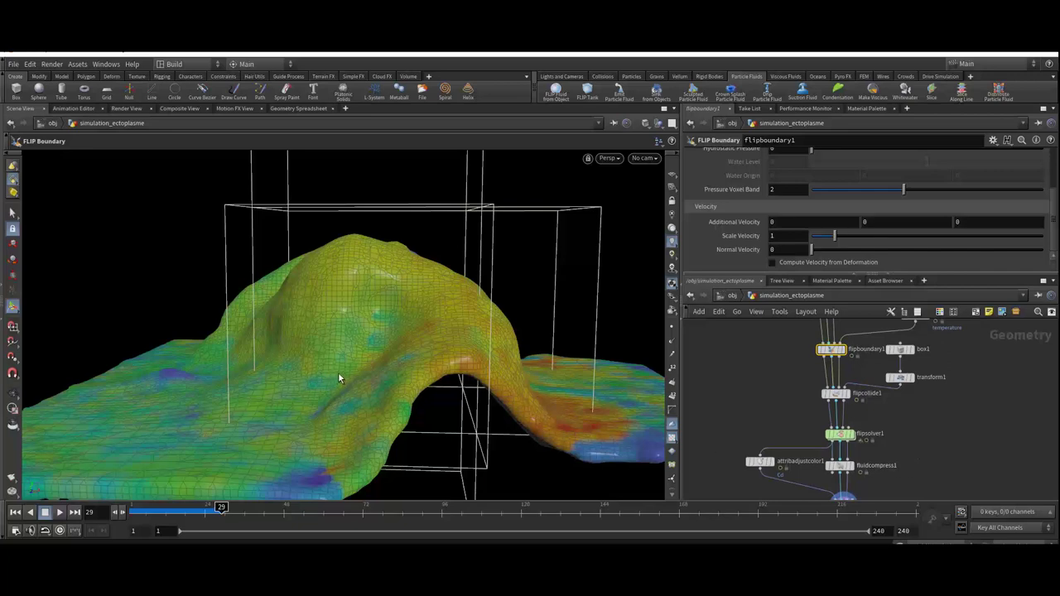
left_click_drag(331, 374, 530, 390, "alt")
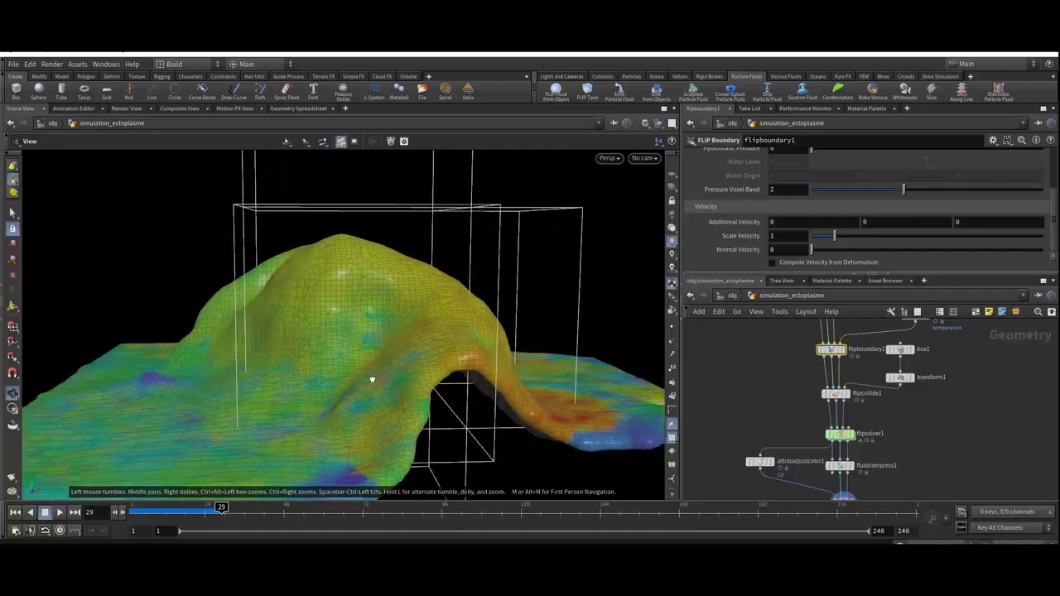